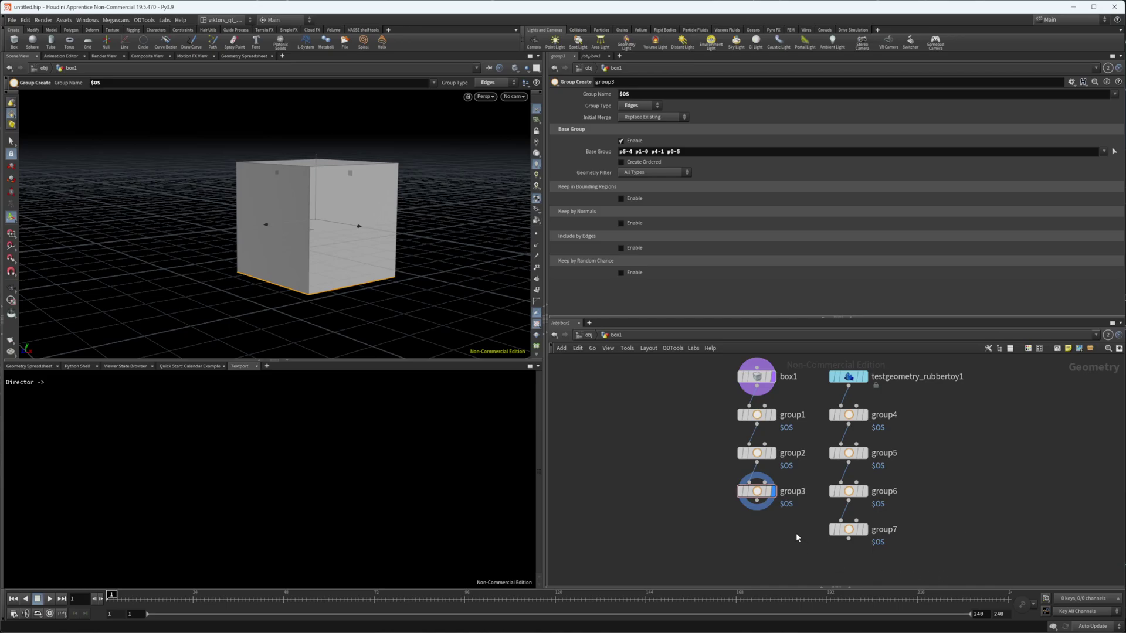
Display the box1 source geometry and the testgeometry_rubbertoy1 geometry in turn, framing the rubber toy in the viewport.
left_click_drag(783, 541, 720, 490)
left_click(833, 530)
left_click(757, 492)
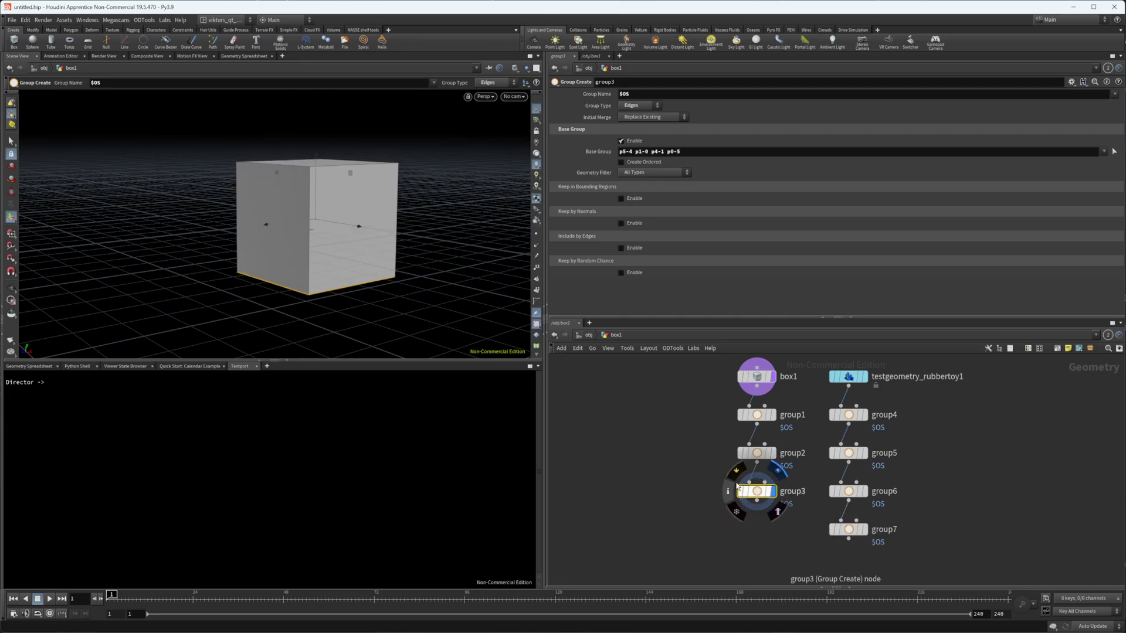
scroll(901, 549, "down", 3)
scroll(860, 478, "up", 5)
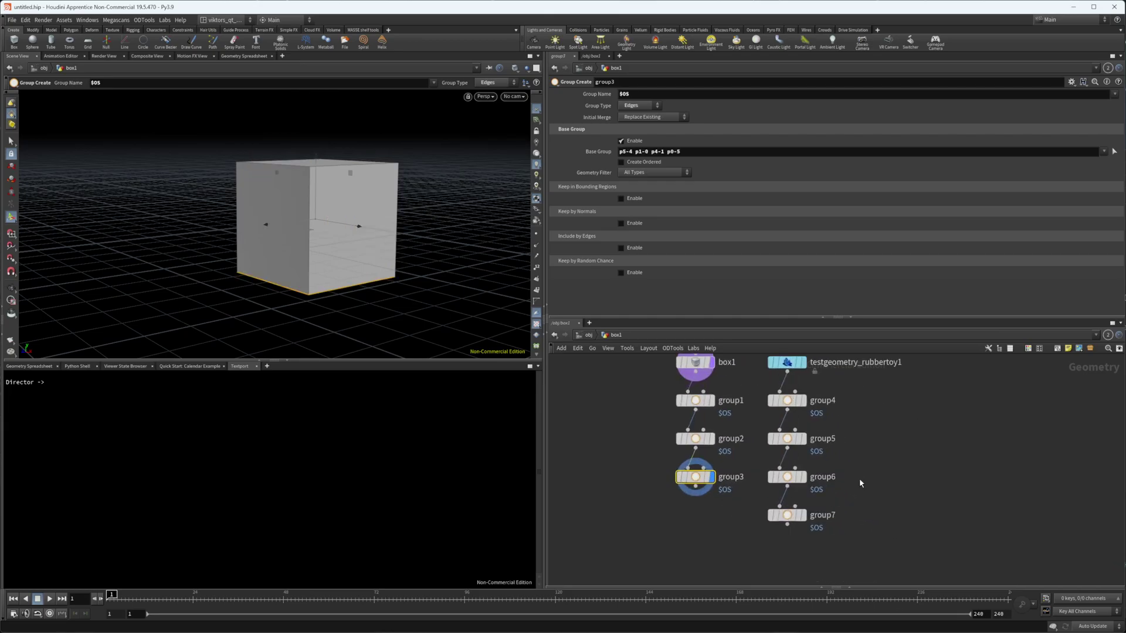
middle_click_drag(809, 417, 817, 469)
left_click_drag(806, 408, 725, 455)
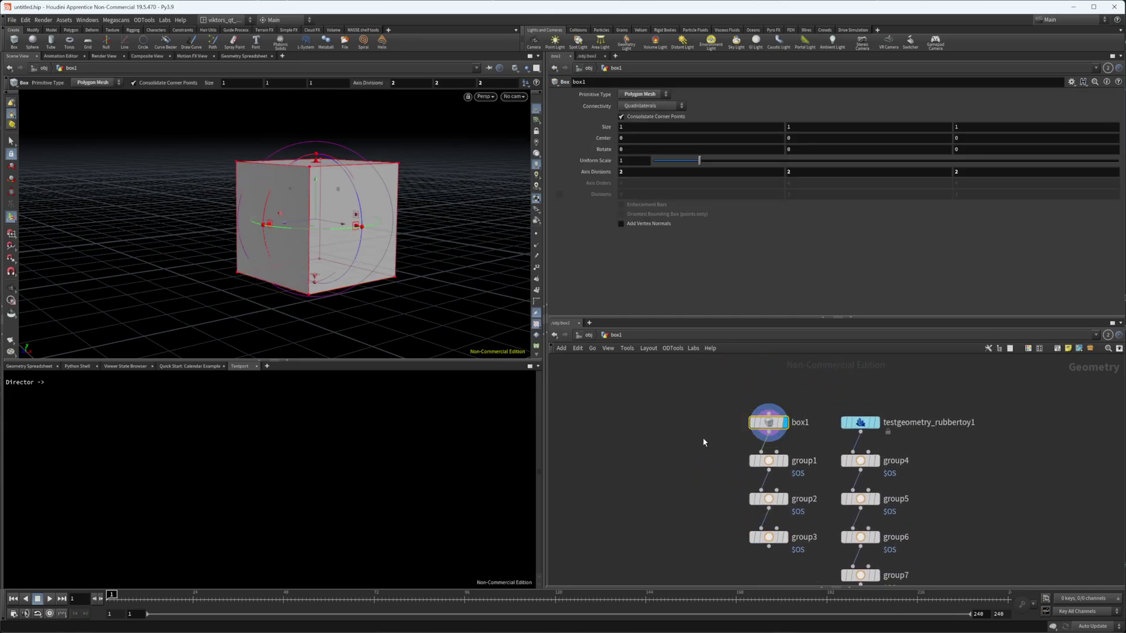
left_click_drag(901, 386, 840, 432)
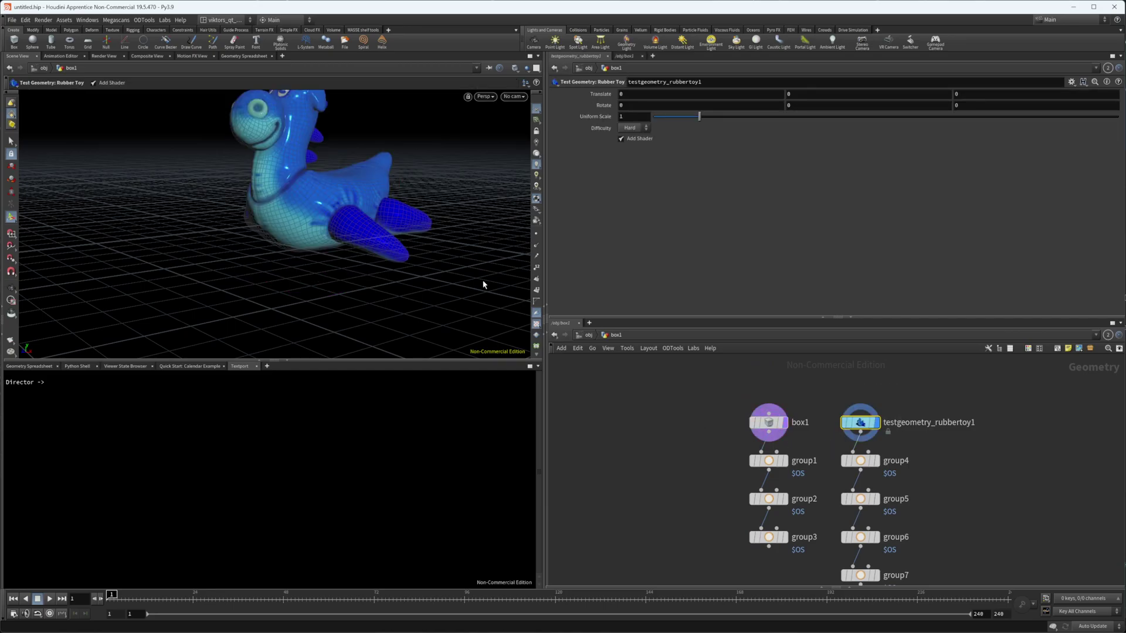
key("space+h")
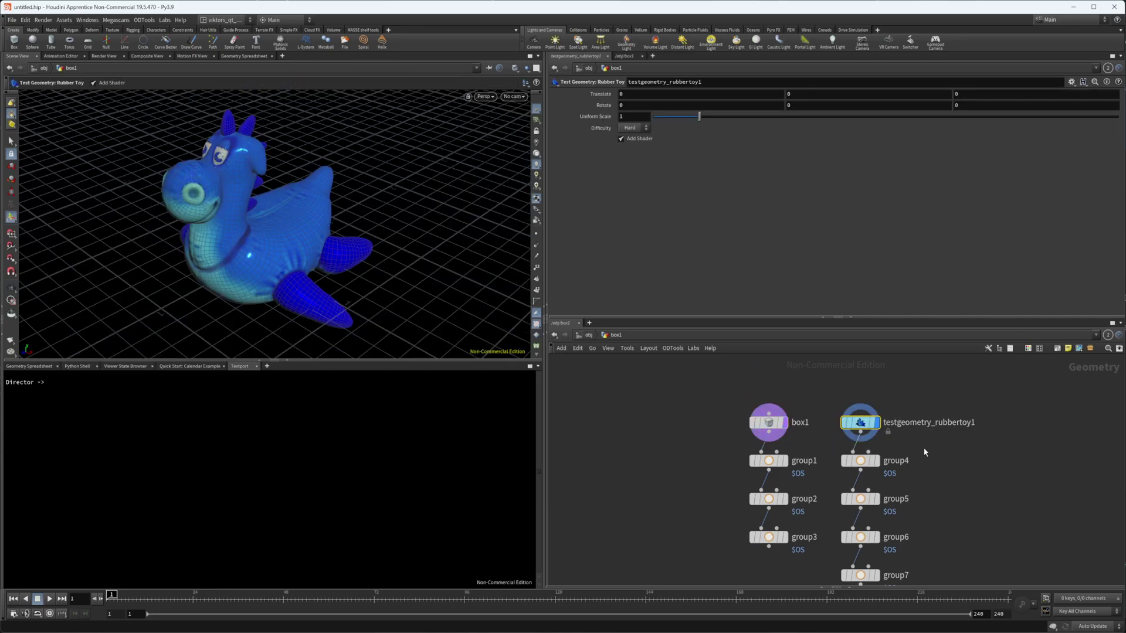
Display the group4 and group5 nodes in turn to inspect the rubber toy's first two primitive groups.
left_click(860, 461)
left_click(876, 461)
left_click_drag(330, 264, 366, 274, "alt")
left_click(857, 497)
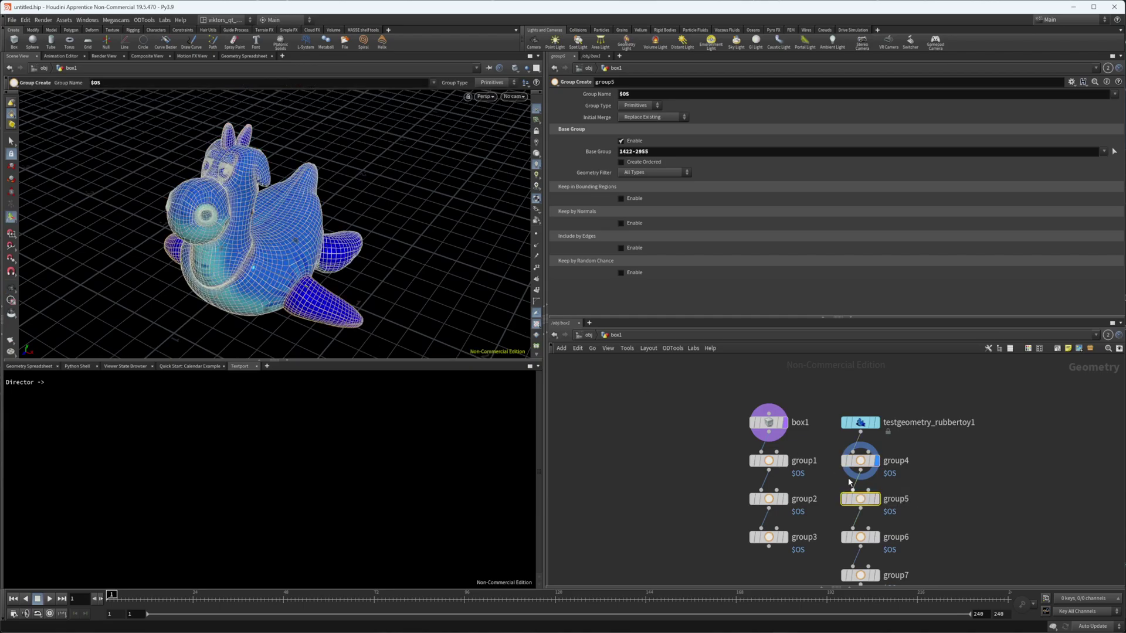
key("s")
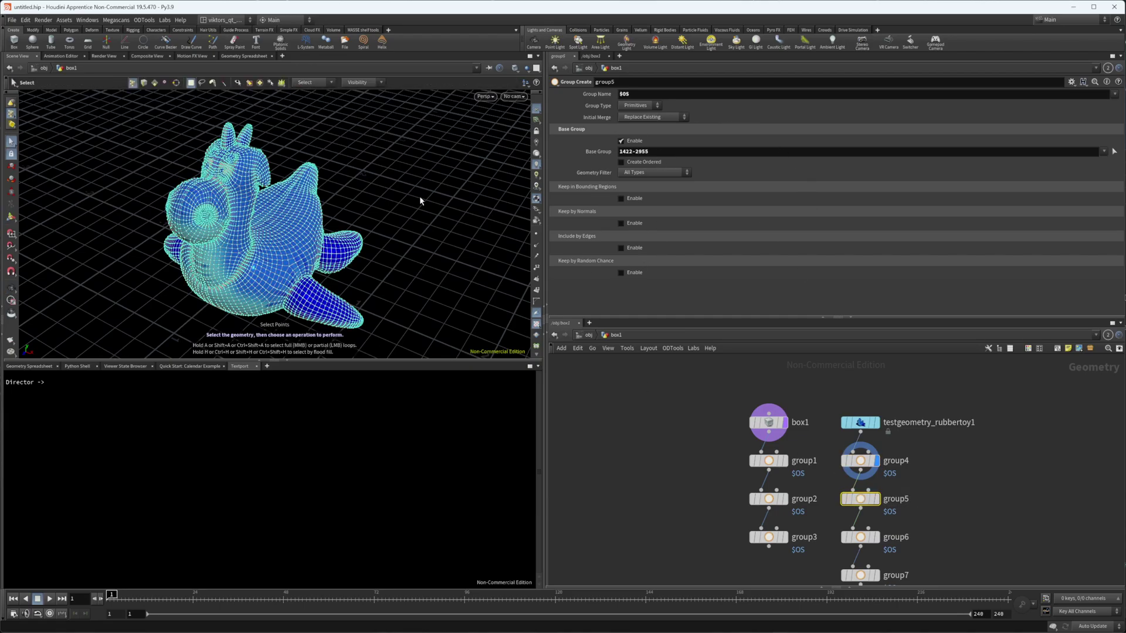
left_click(876, 499)
key("Return")
left_click_drag(410, 298, 398, 271, "alt")
Display the group6 and group7 nodes to inspect their primitive groups, and go back up the chain to group4.
middle_click_drag(953, 499, 968, 459)
left_click(868, 497)
left_click(891, 498)
left_click_drag(437, 254, 319, 294, "alt")
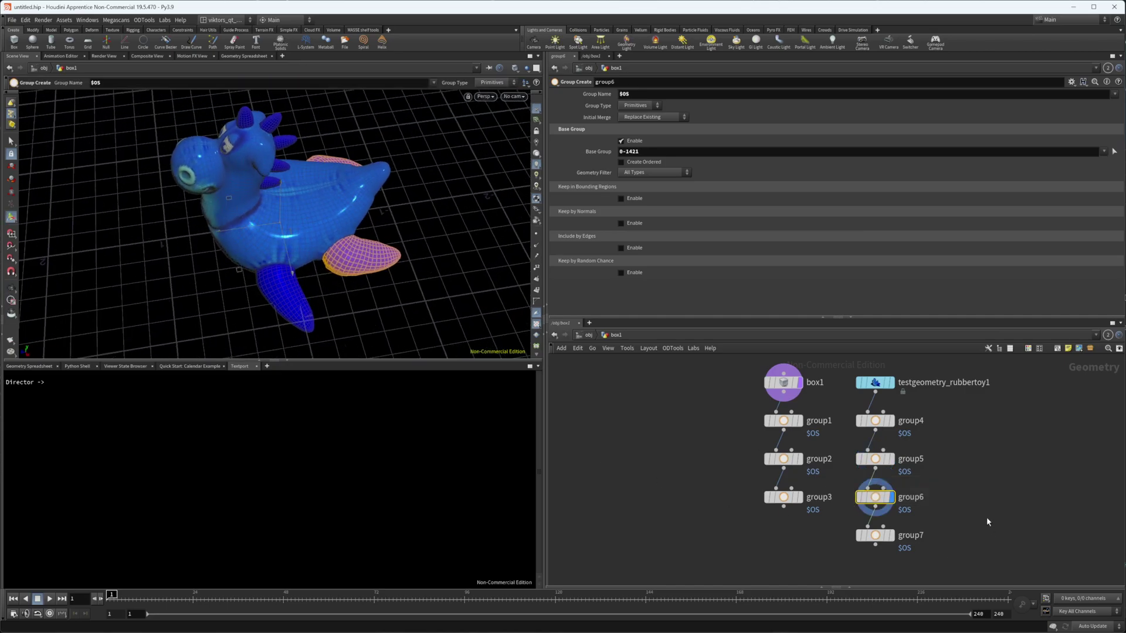
left_click(871, 535)
left_click(890, 535)
key("Up")
key("Up")
key("Up")
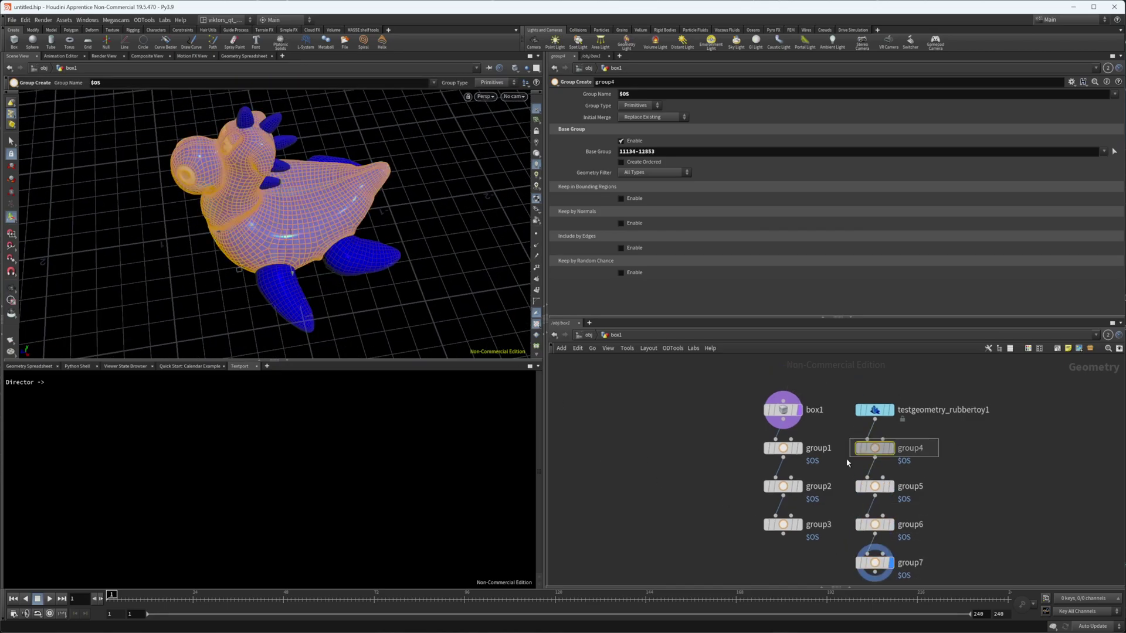
Inspect the box's edge groups node by node from group1 through group2 to group3, leaving group3 selected and displayed.
left_click(782, 452)
left_click(799, 448)
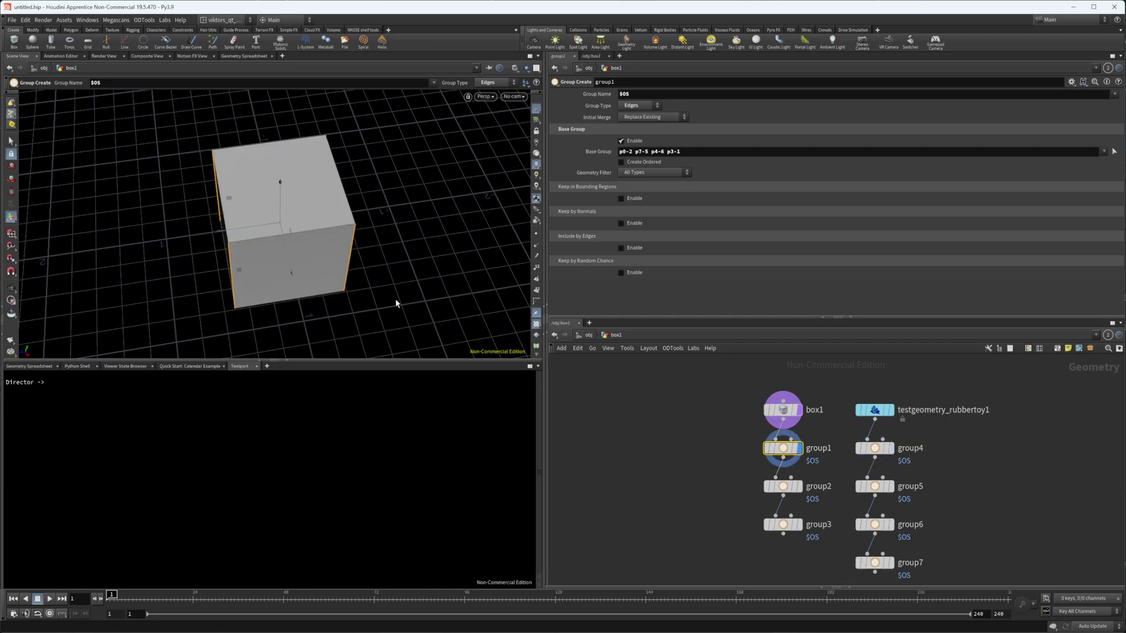
left_click_drag(396, 303, 466, 252, "alt")
left_click(811, 490, "shift")
key("Down")
key("Down")
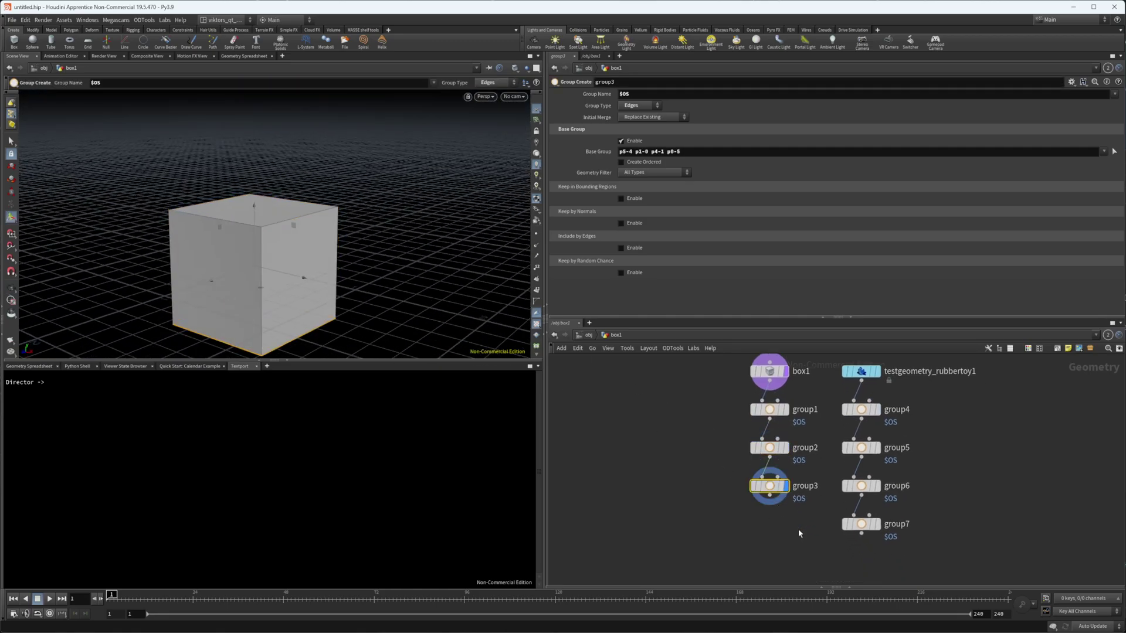
scroll(797, 531, "down", 1)
middle_click_drag(796, 531, 764, 522)
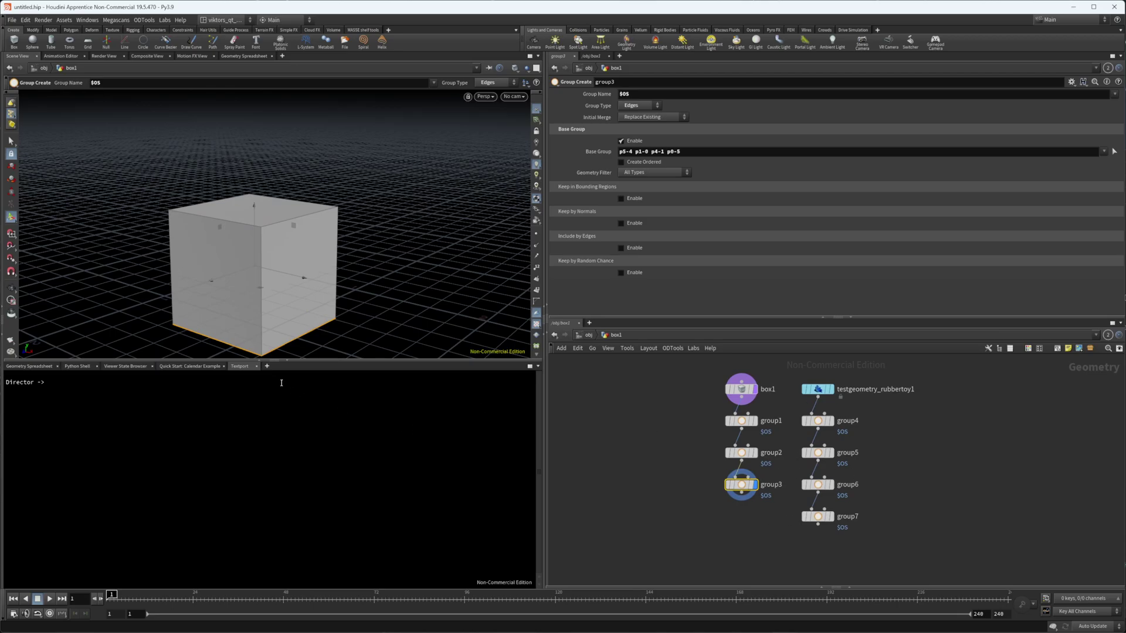
Open the MASSE group rename tool as a new pane tab beside the Textport.
left_click(267, 366)
left_click(255, 381)
left_click(267, 367)
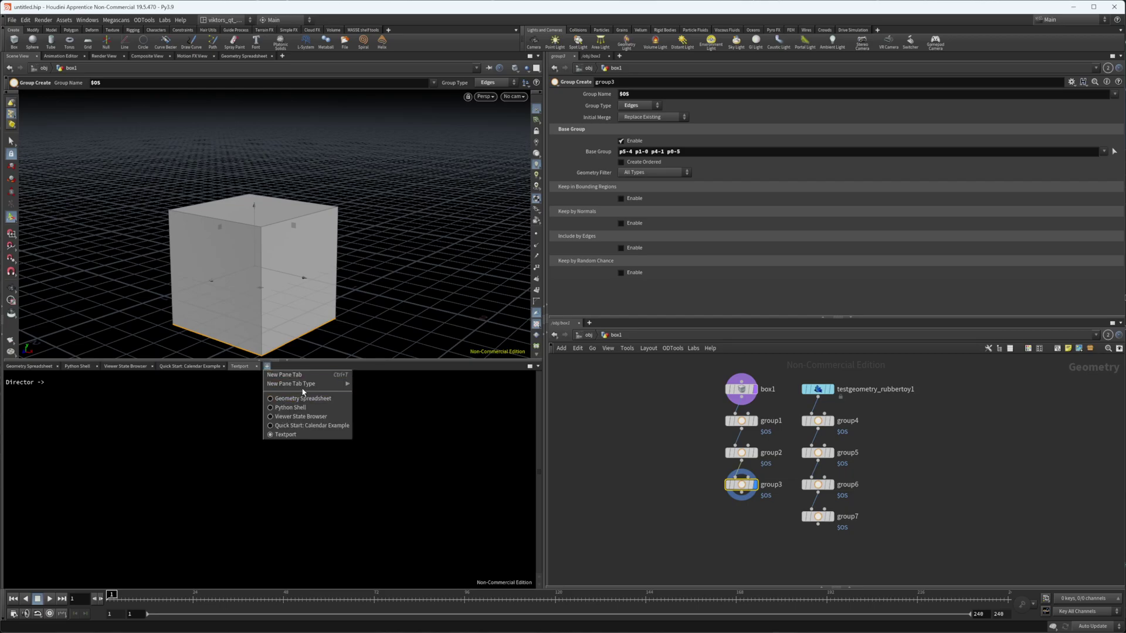
mouse_move(302, 385)
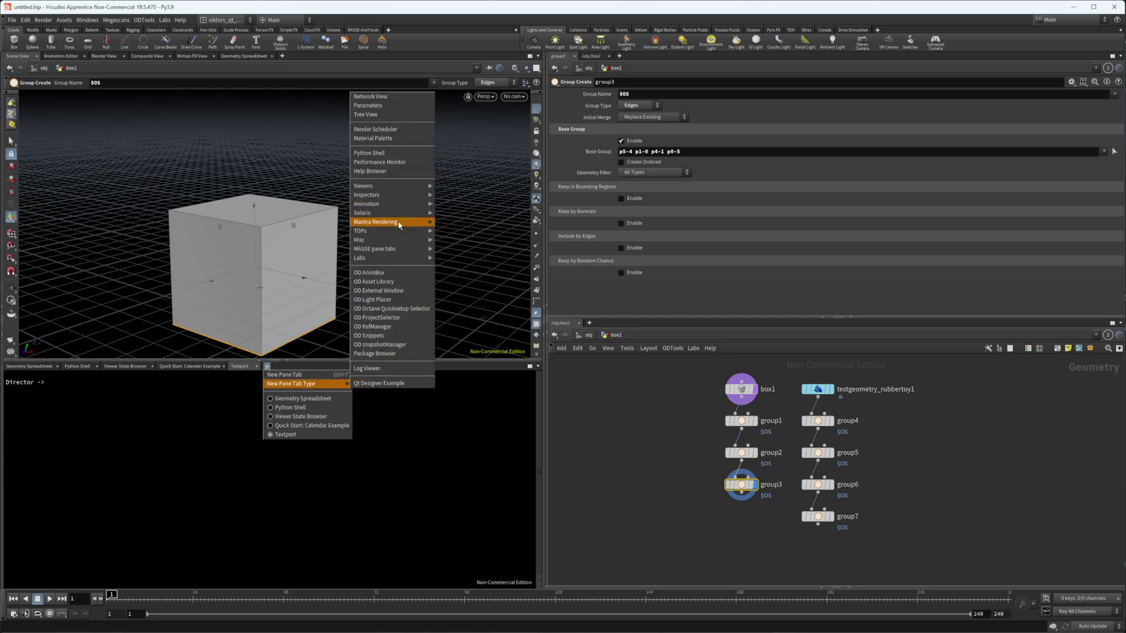
mouse_move(406, 251)
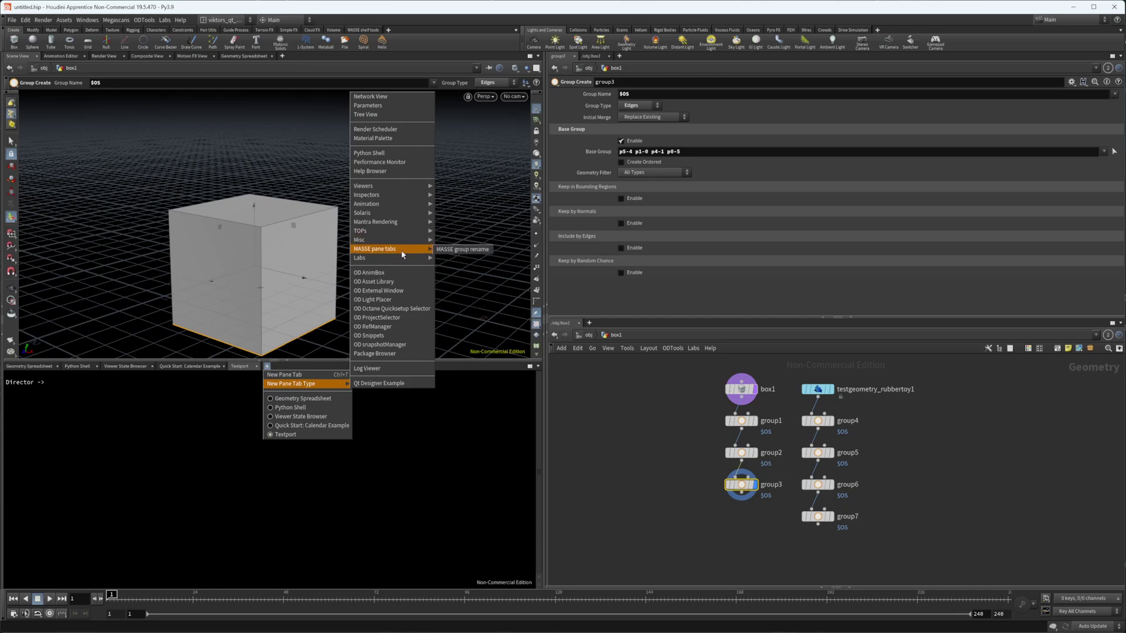
left_click(447, 250)
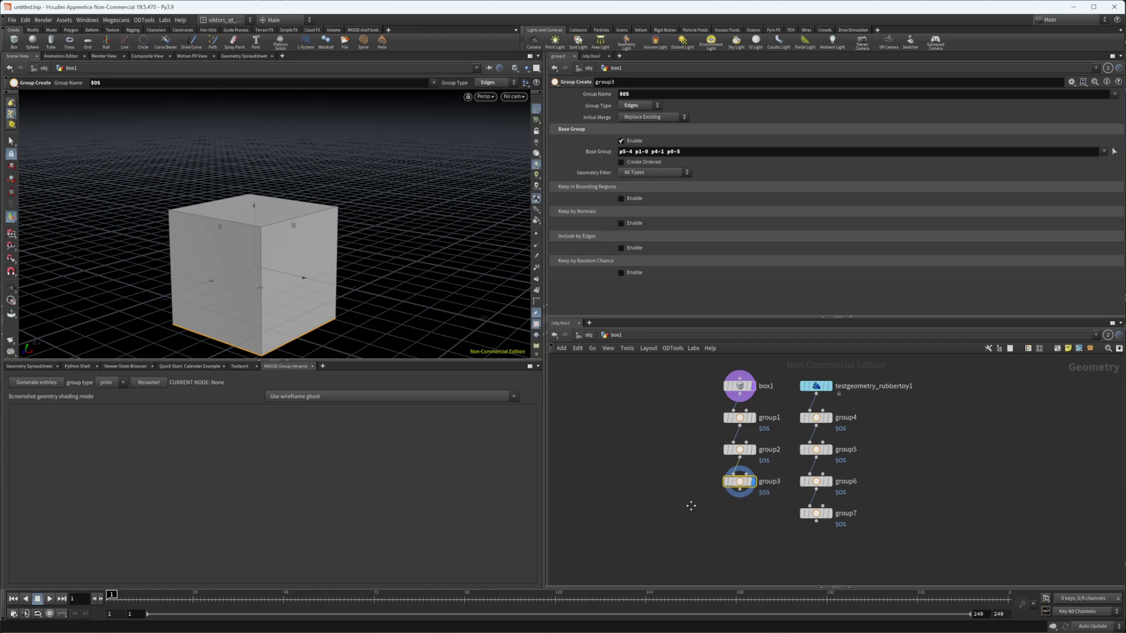
scroll(690, 505, "up", 4)
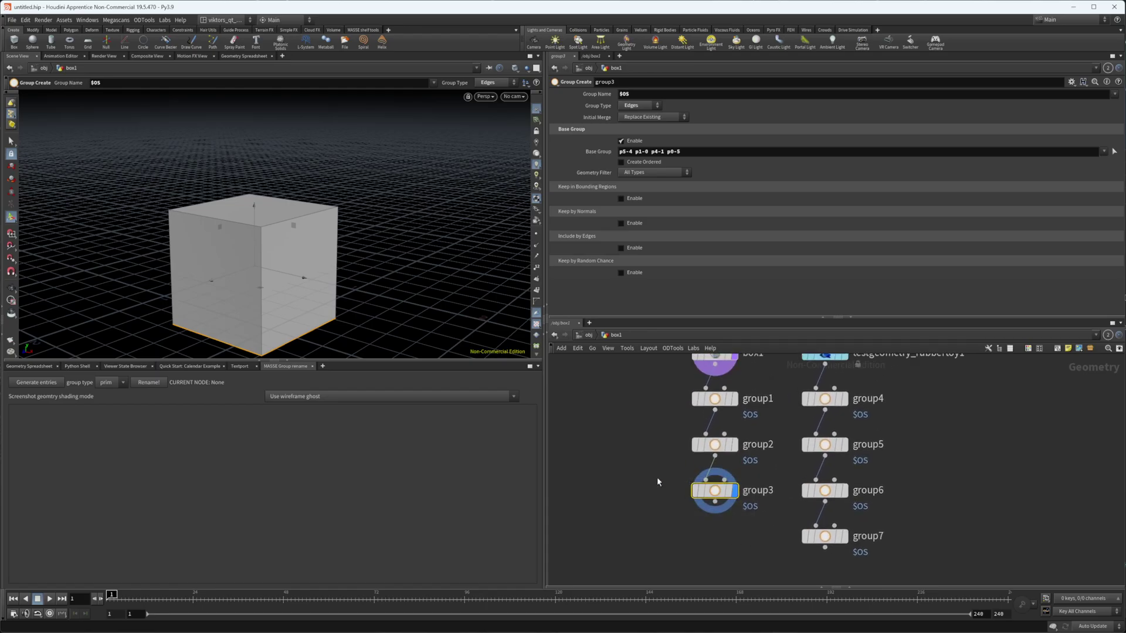
scroll(657, 479, "down", 3)
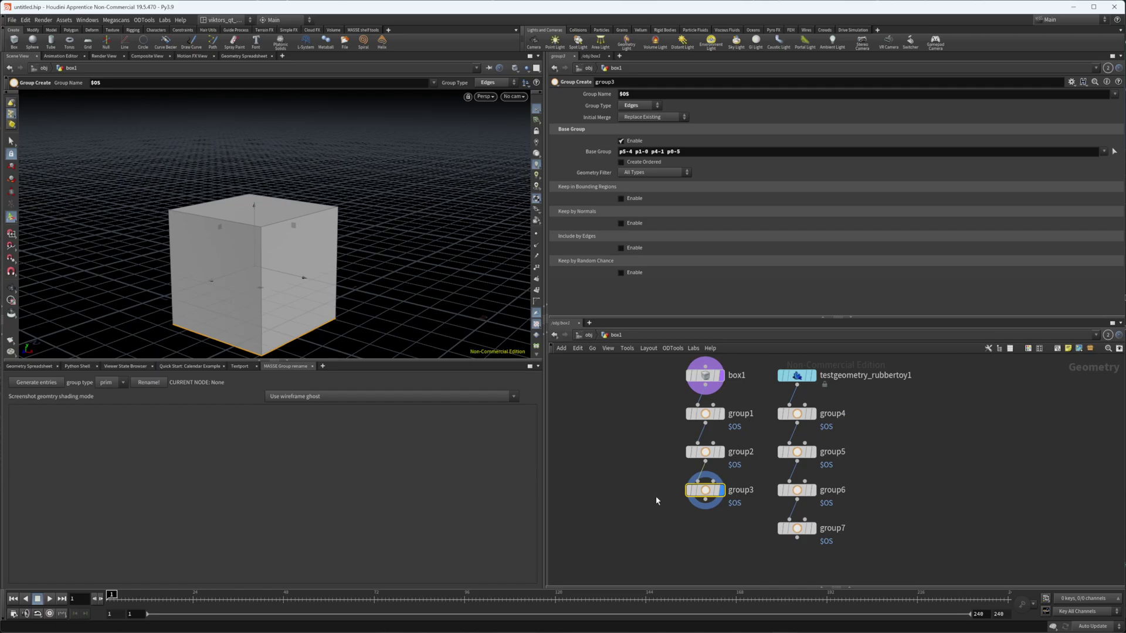
left_click_drag(723, 516, 675, 461)
left_click_drag(730, 514, 674, 470)
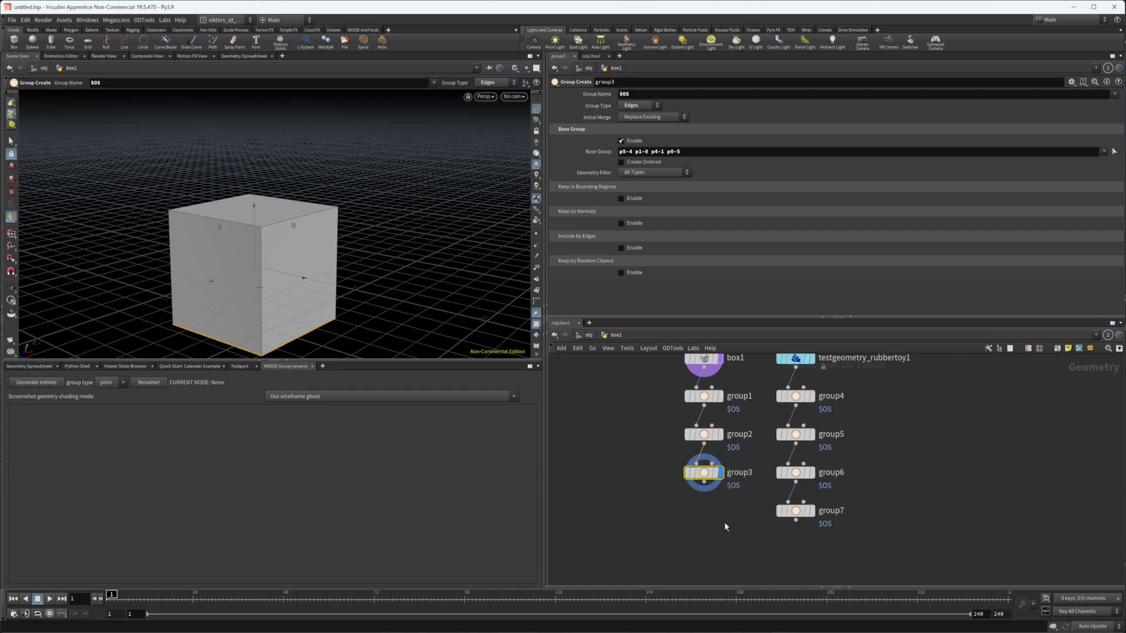
left_click_drag(736, 509, 684, 467)
Activate the Select tool, try point, edge and primitive selection on the box, and set the selection type to primitives.
left_click(11, 139)
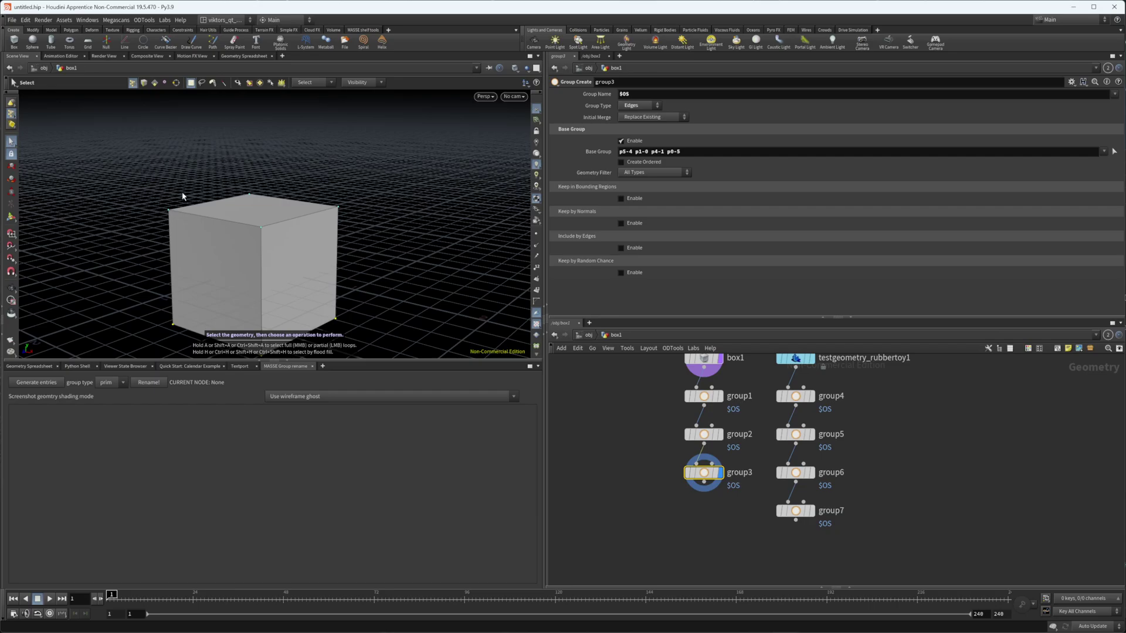
key("4")
key("a")
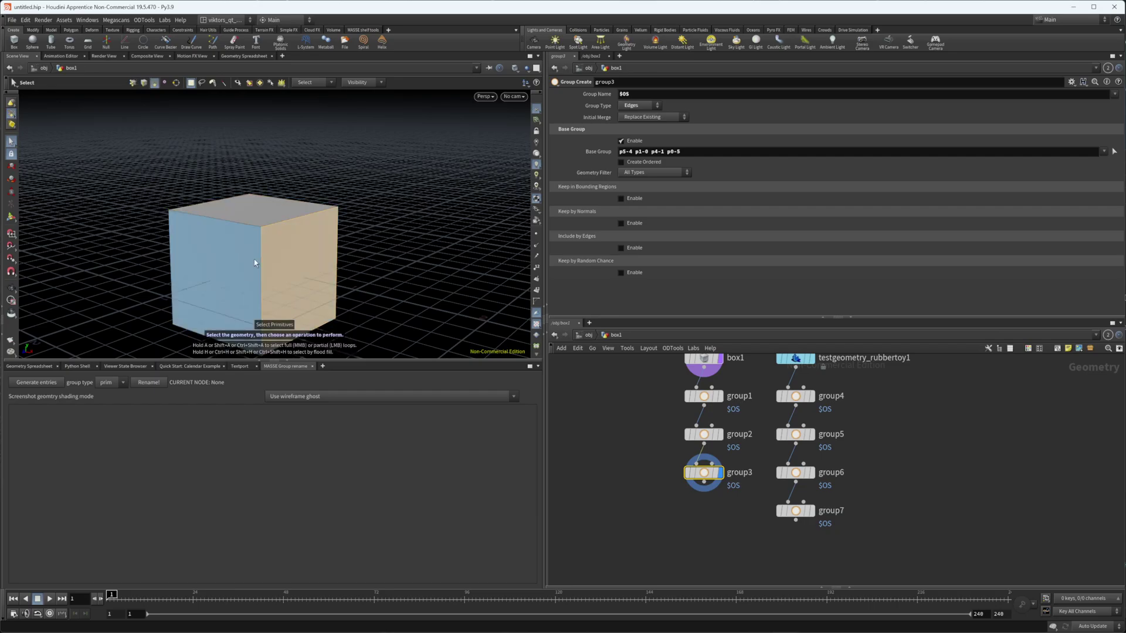
middle_click(302, 273)
left_click_drag(238, 264, 211, 302, "alt")
left_click(226, 255)
left_click_drag(280, 256, 212, 247, "alt")
key("F1")
key("F2")
key("F3")
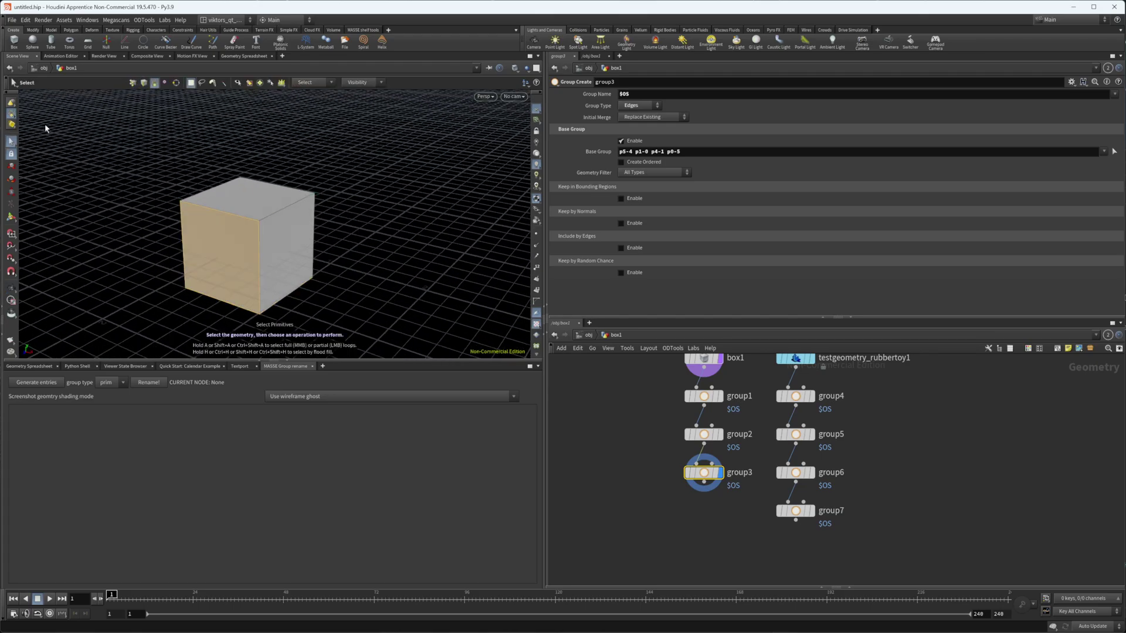
right_click(11, 114)
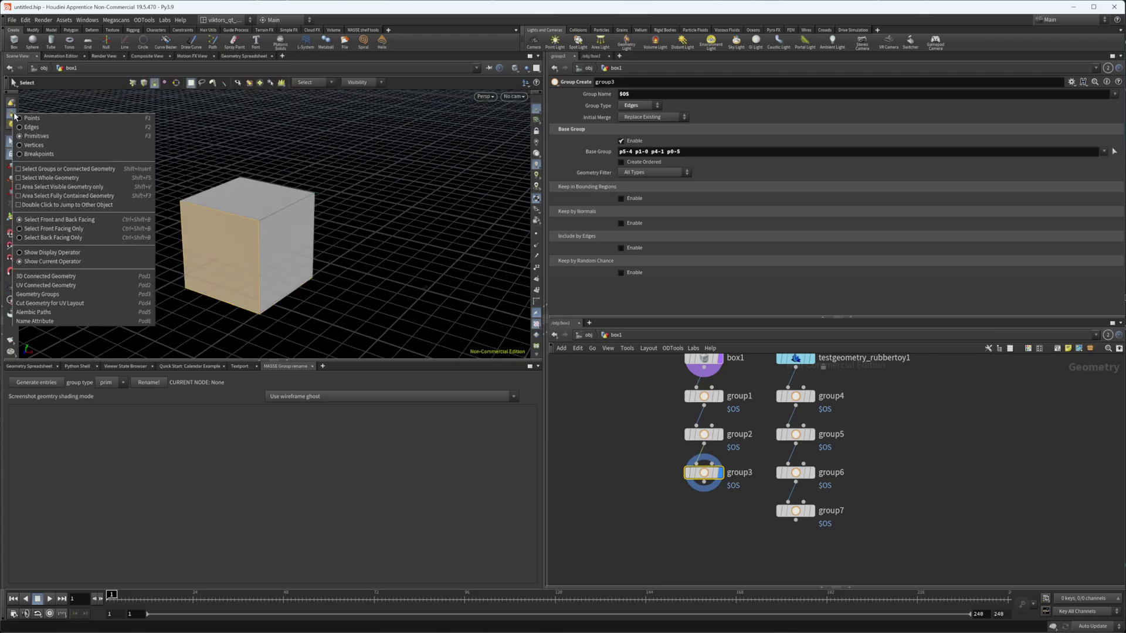
left_click(41, 139)
Pick a box face in primitive mode, and restart the Select tool in edge selection mode.
left_click(213, 192)
mouse_move(287, 266)
left_mouse_down("alt")
mouse_move(244, 254)
mouse_move(239, 241)
mouse_move(269, 269)
mouse_move(322, 216)
mouse_move(262, 231)
mouse_move(297, 259)
mouse_move(233, 251)
mouse_move(251, 251)
mouse_move(279, 221)
mouse_move(219, 242)
mouse_move(285, 272)
left_mouse_up("alt")
left_click(245, 245)
key("3")
key("Escape")
key("s")
key("space+g")
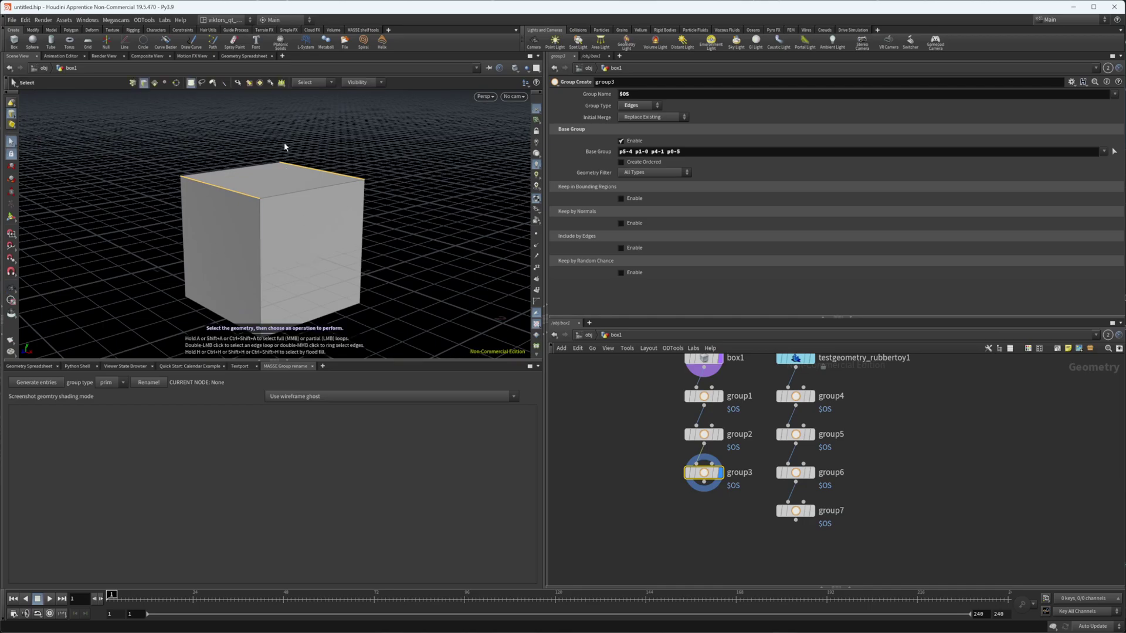
Clear the box's edge selection and set the component selection type to points.
left_click(78, 150)
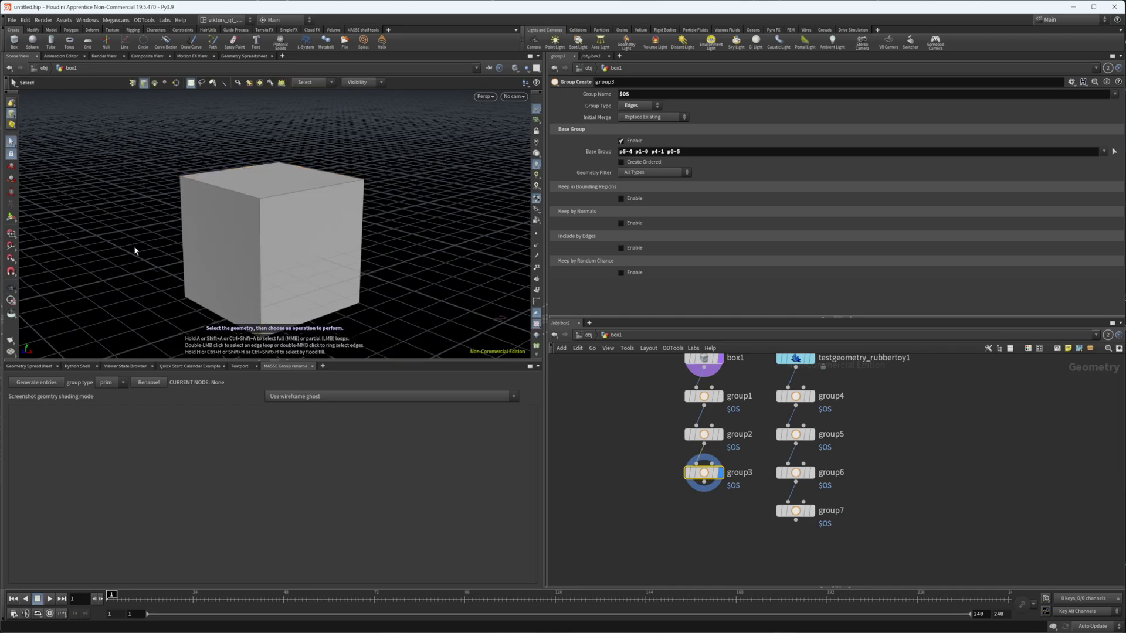
key("F1")
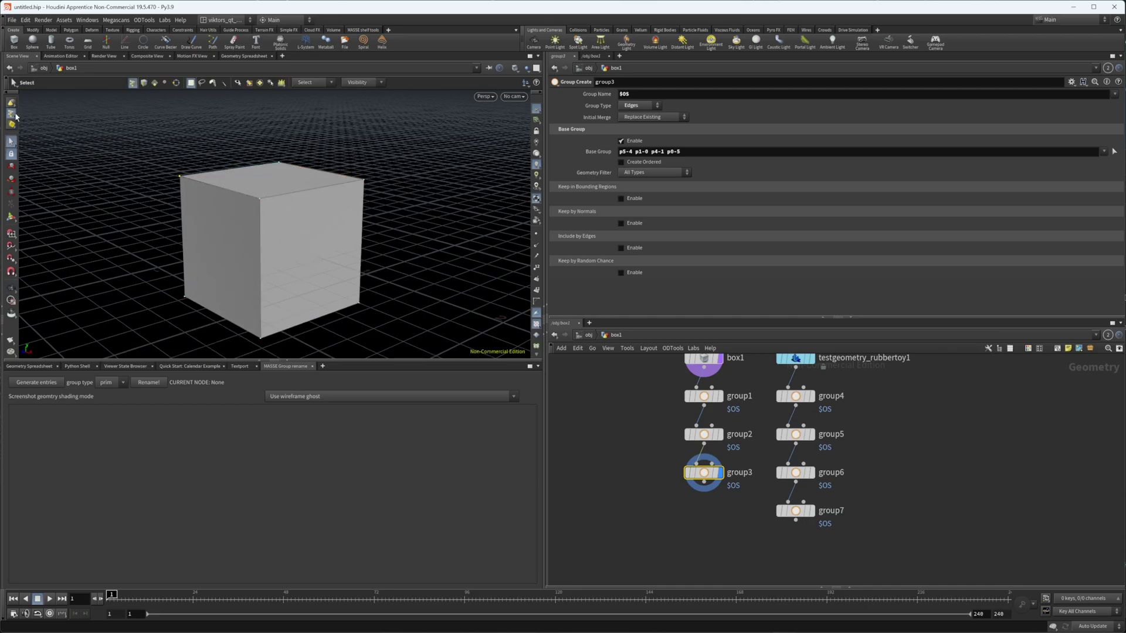
right_click(14, 113)
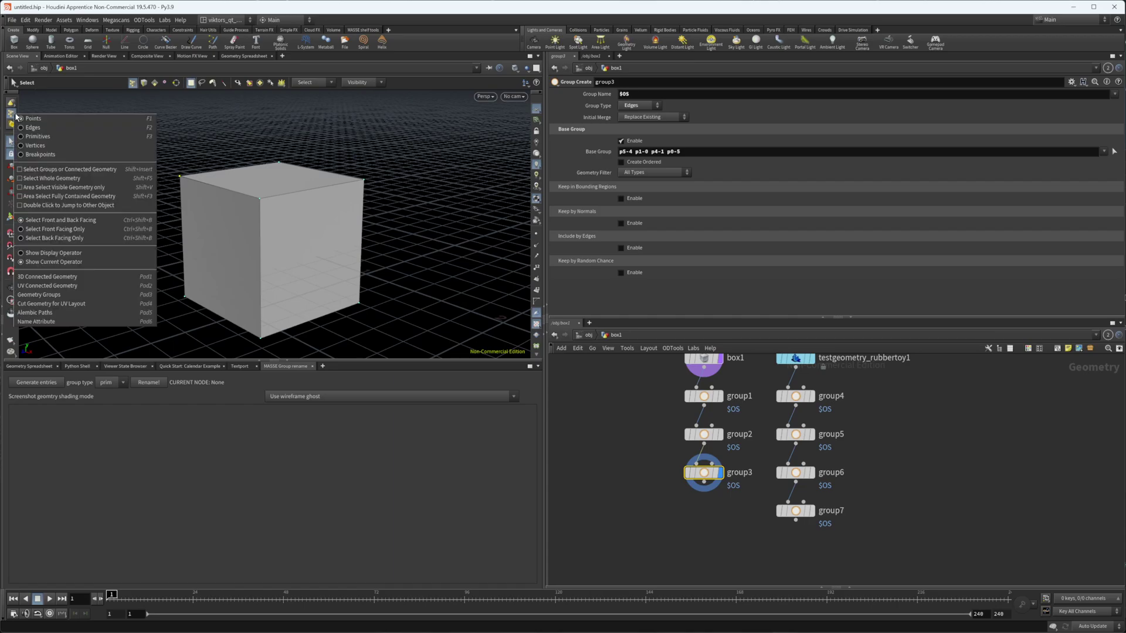
left_click(49, 118)
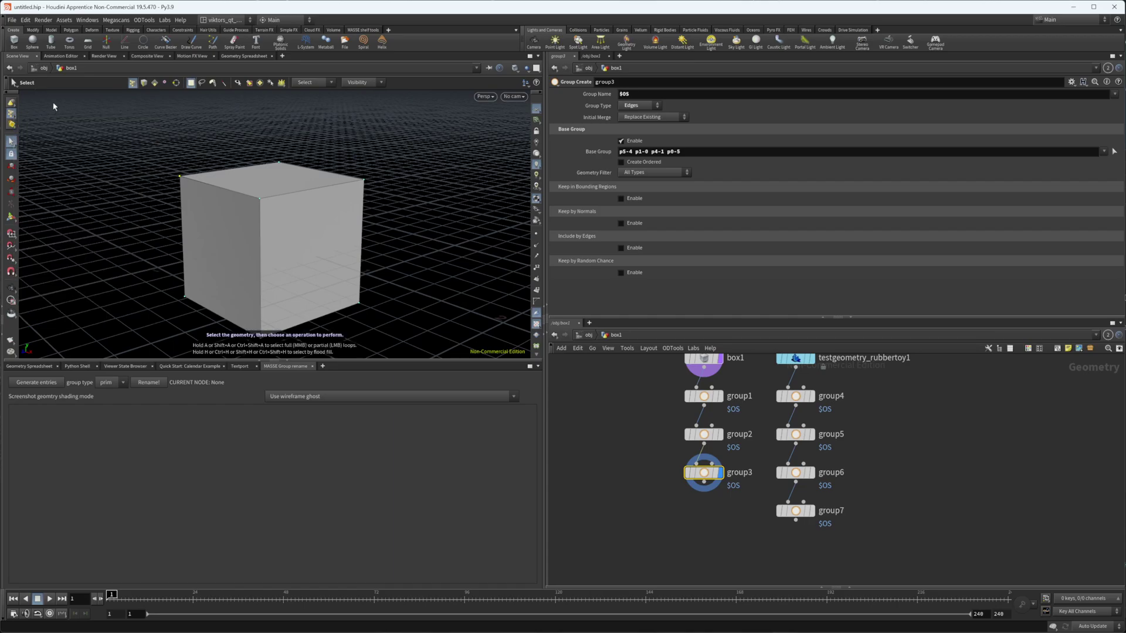
Switch the component selection to edges, set the rename tool's group type to edge, and generate the entries for group3.
middle_click(714, 475)
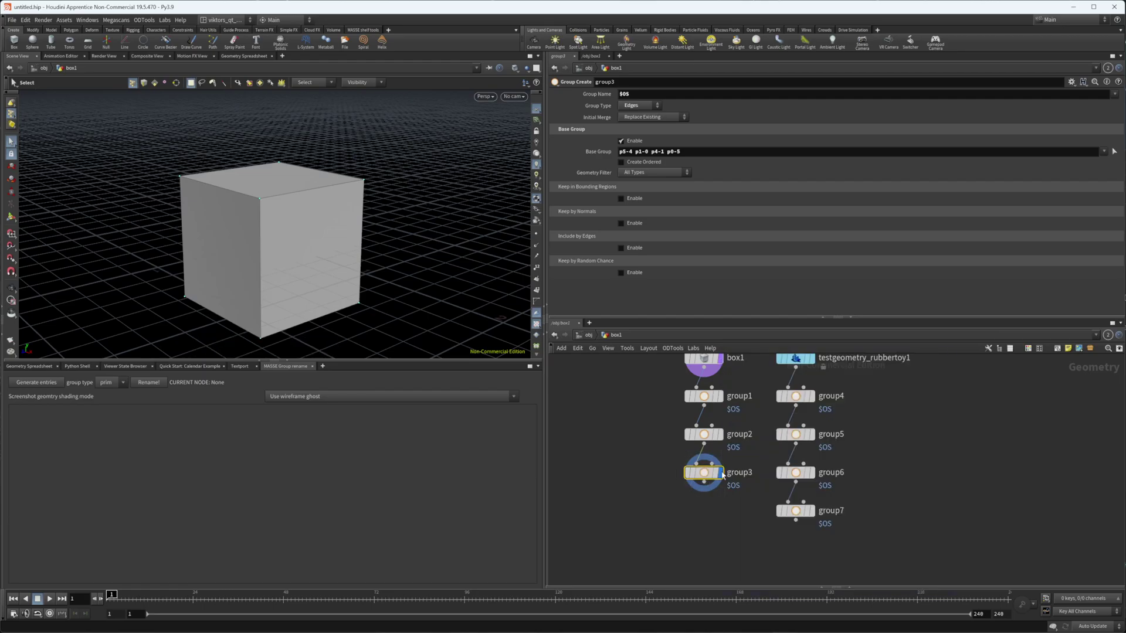
key("3")
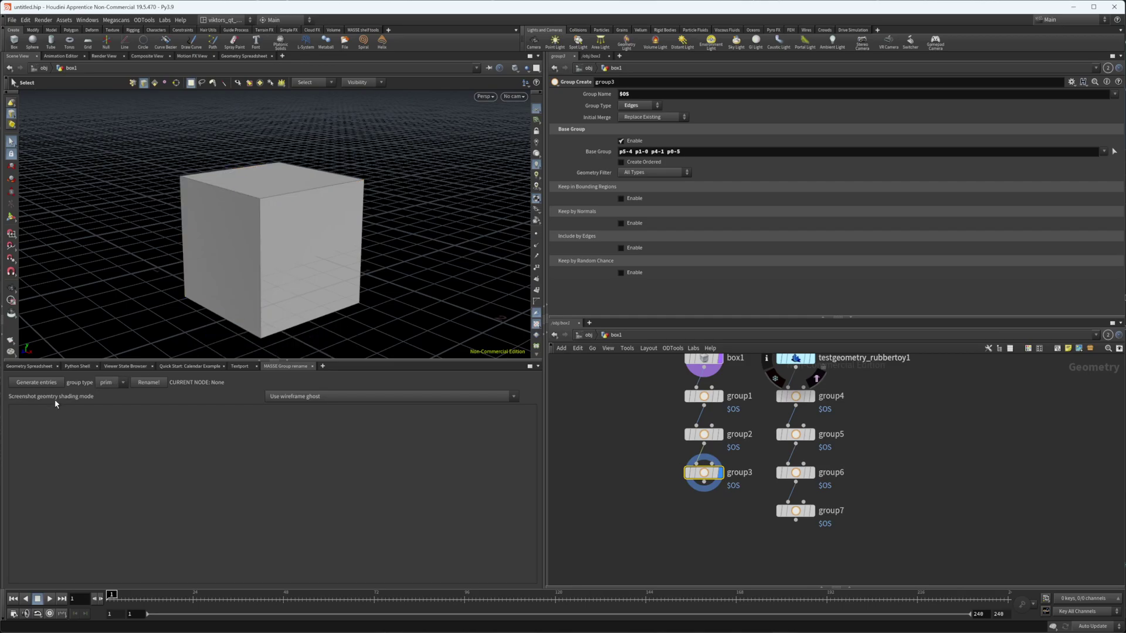
left_click(123, 383)
left_click(54, 383)
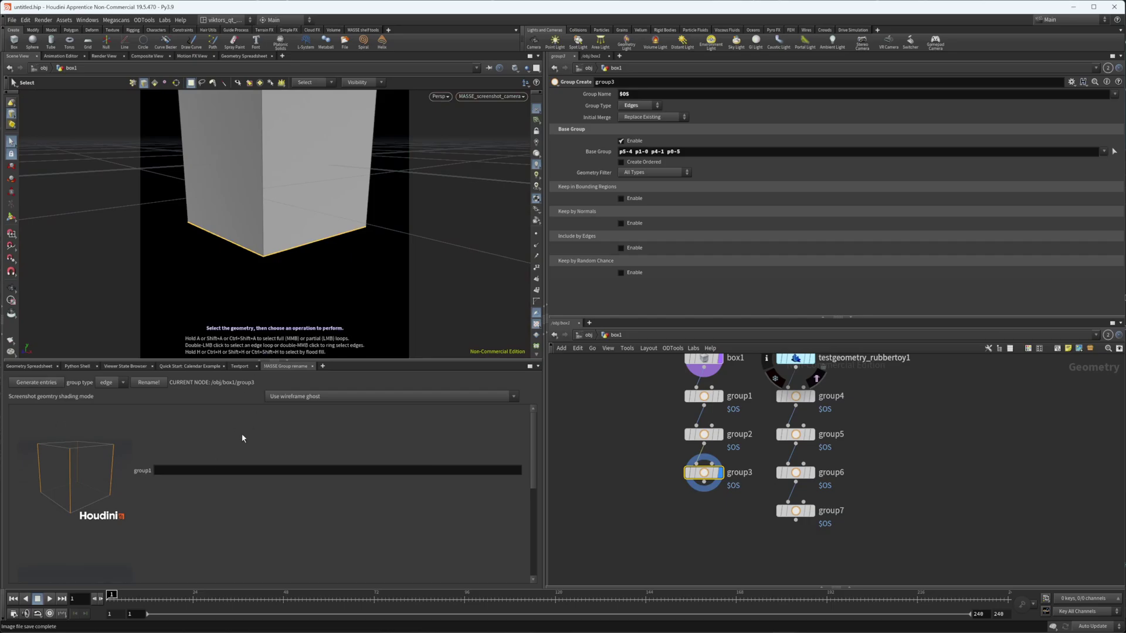
Examine the generated preview images and name fields for group1, group2 and group3.
scroll(212, 512, "down", 1)
scroll(206, 521, "up", 3)
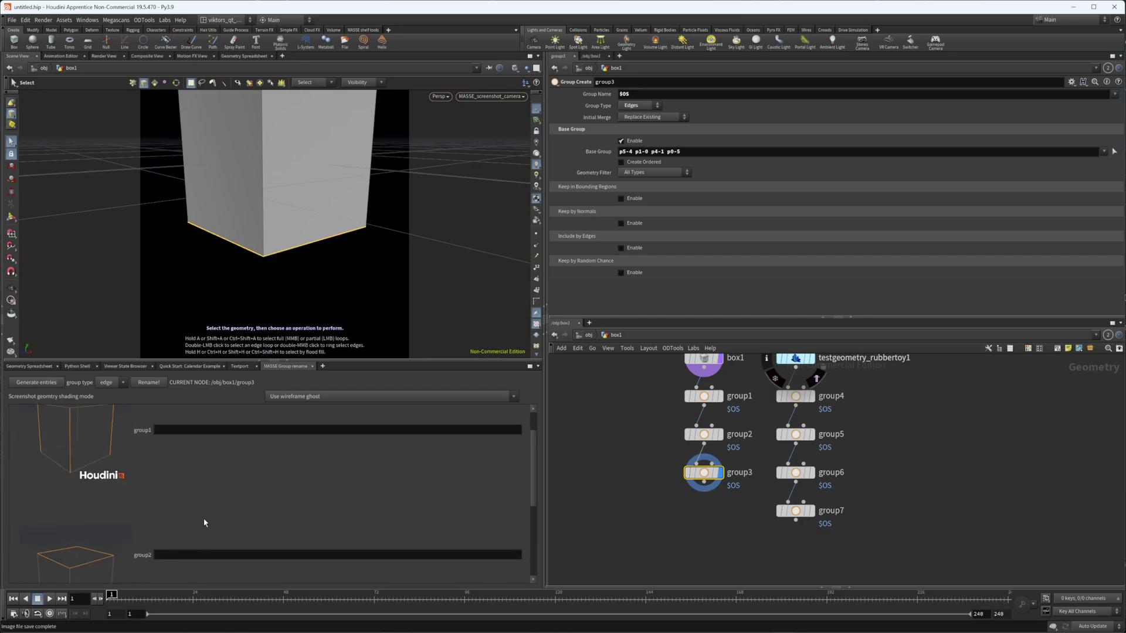
scroll(185, 521, "up", 1)
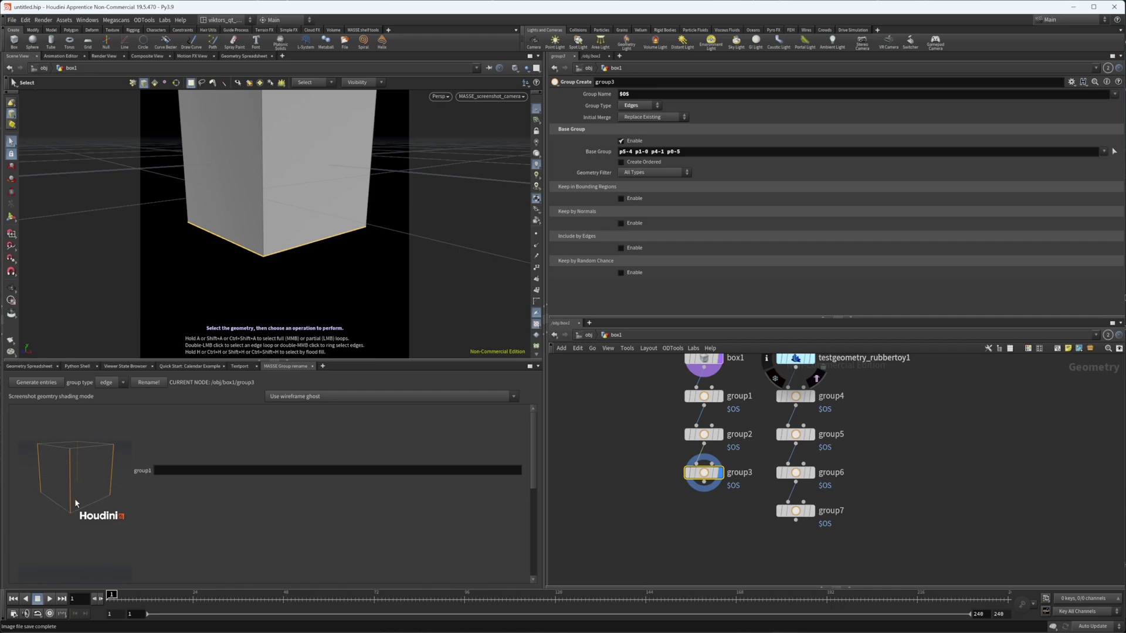
scroll(73, 523, "down", 3)
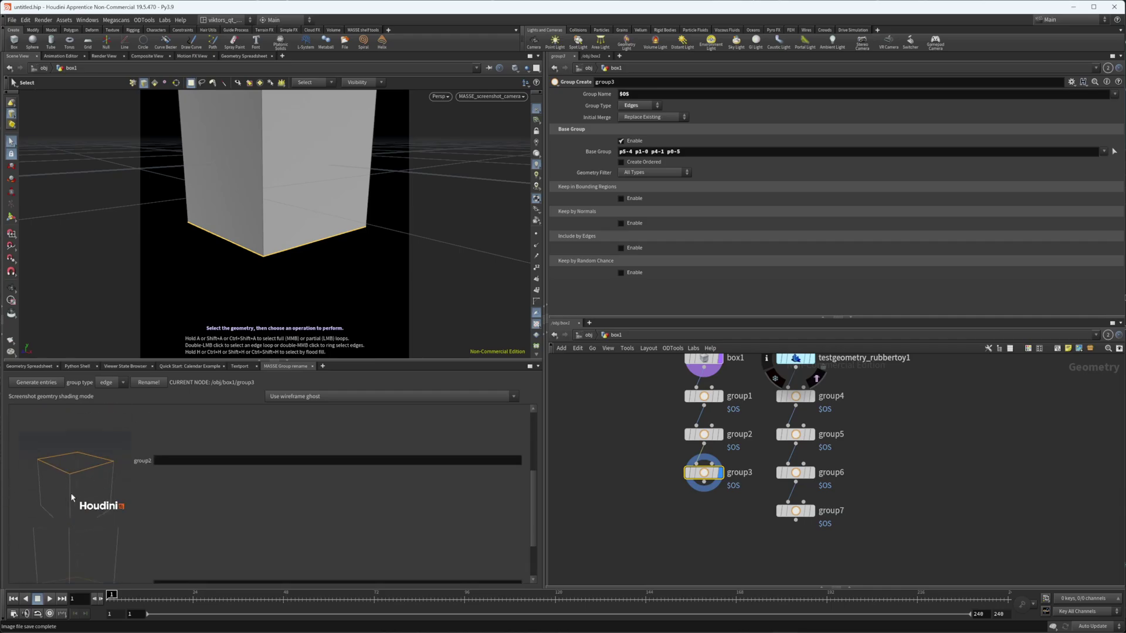
scroll(73, 496, "down", 2)
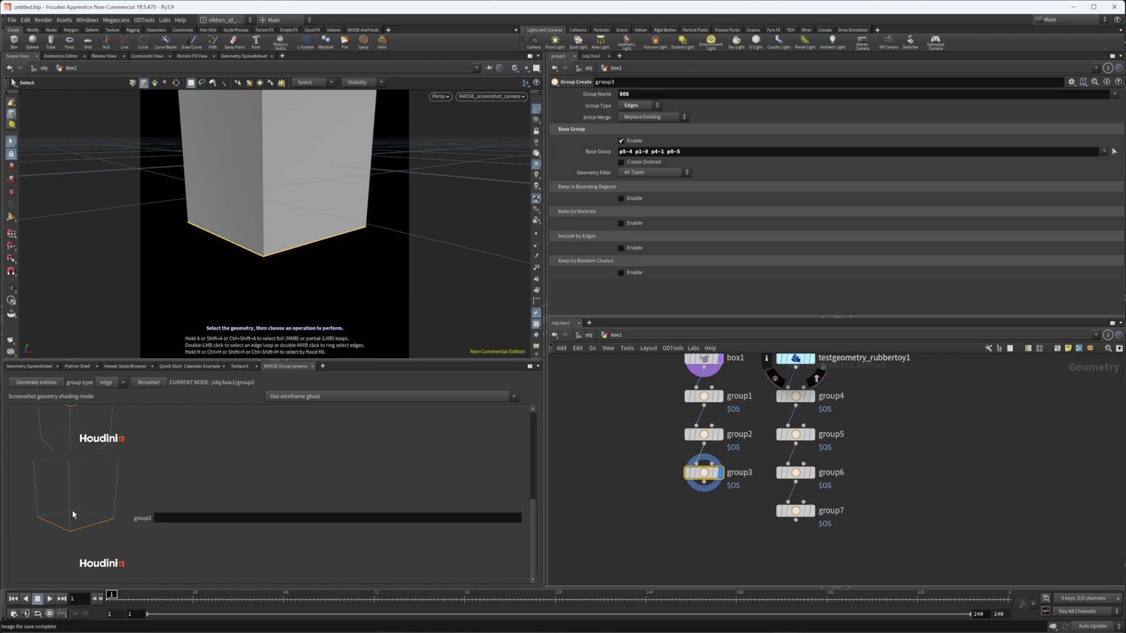
Enter the new names sides, top and bottom for the group1, group2 and group3 entries.
scroll(84, 552, "up", 4)
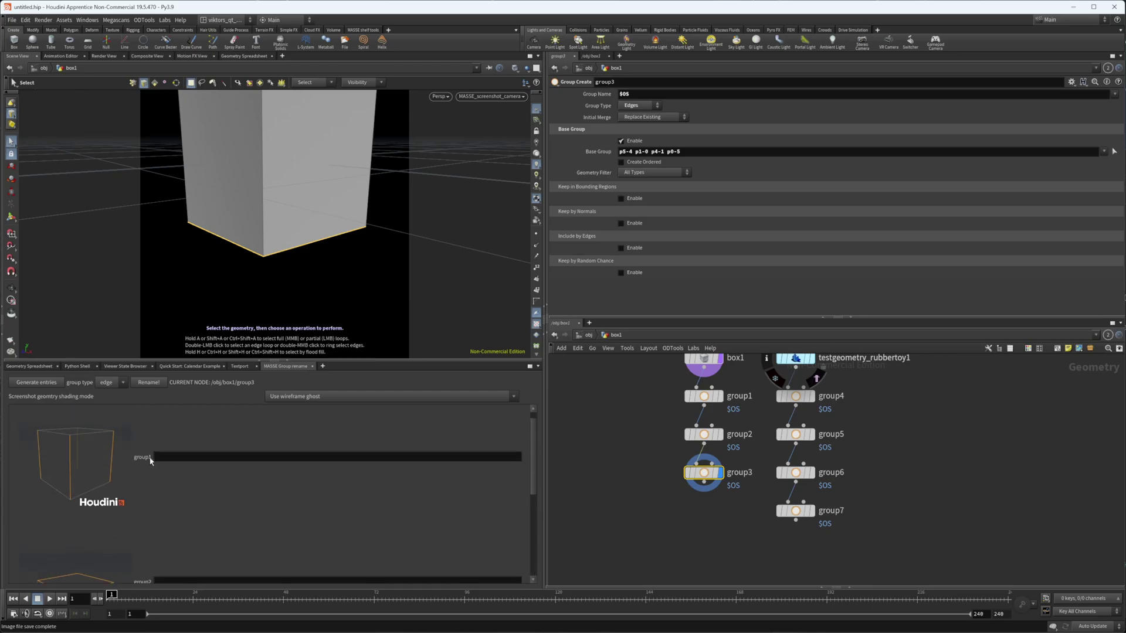
scroll(131, 509, "up", 1)
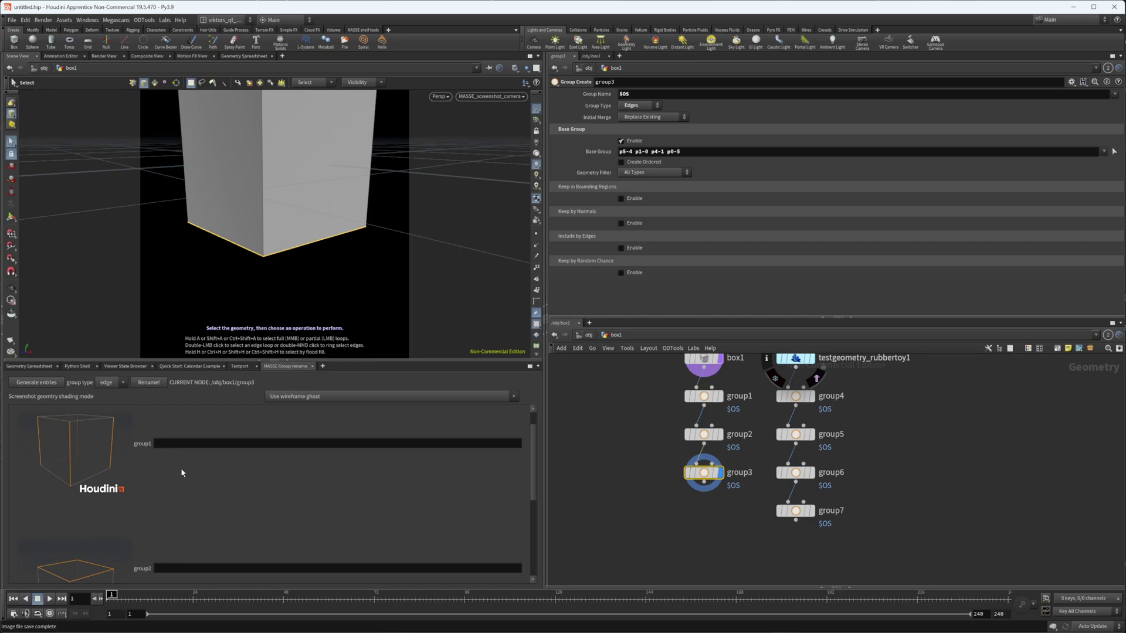
left_click(191, 442)
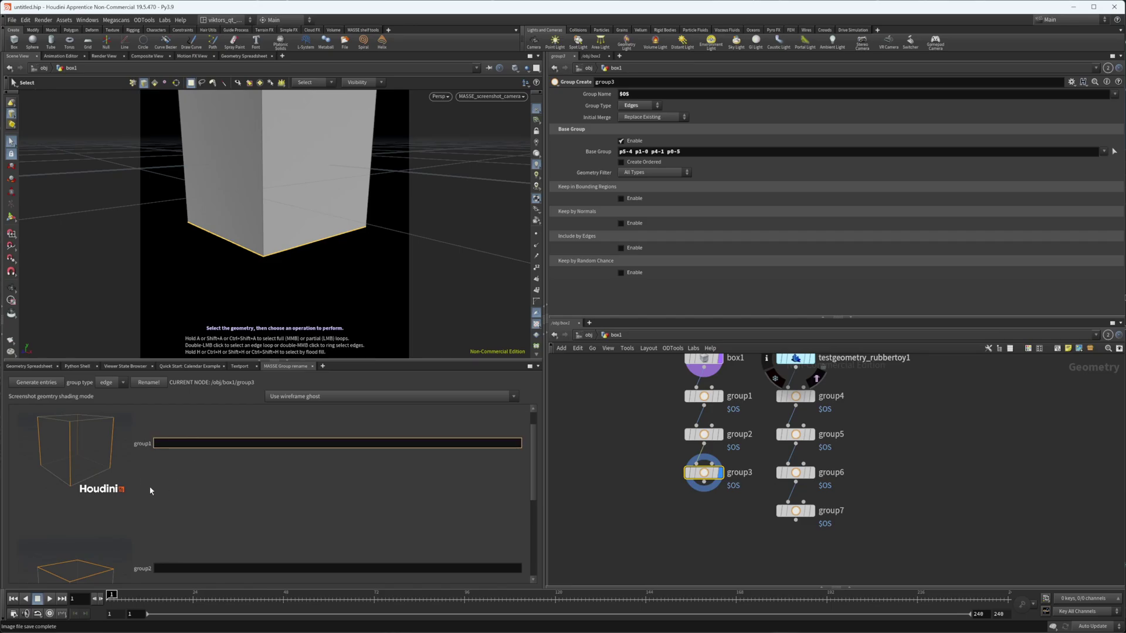
left_click(168, 488)
left_click(160, 444)
type("sidees")
key("Tab")
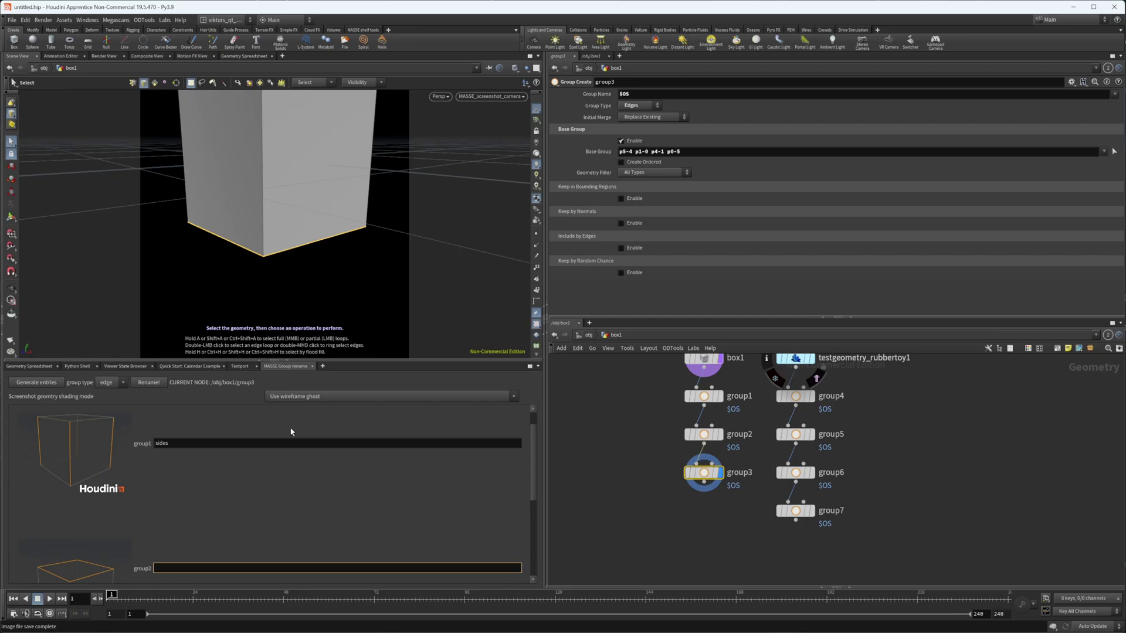
type("top")
key("Tab")
type("bo")
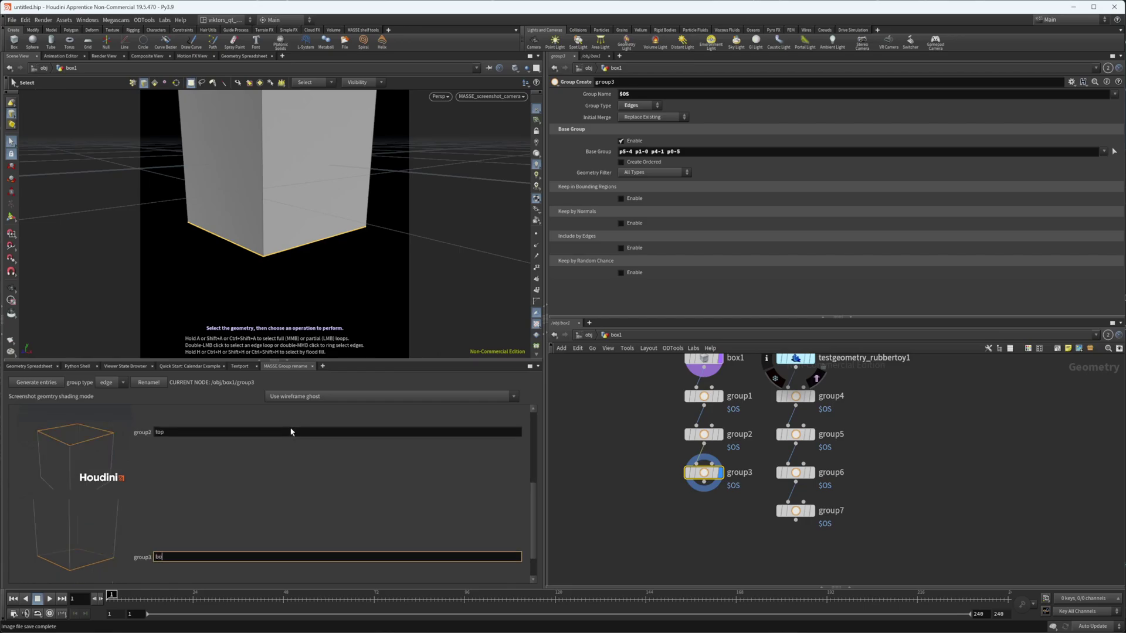
type("ttom")
left_click(322, 450)
Review the three name entries and apply the renaming to the box's edge groups.
scroll(227, 505, "up", 5)
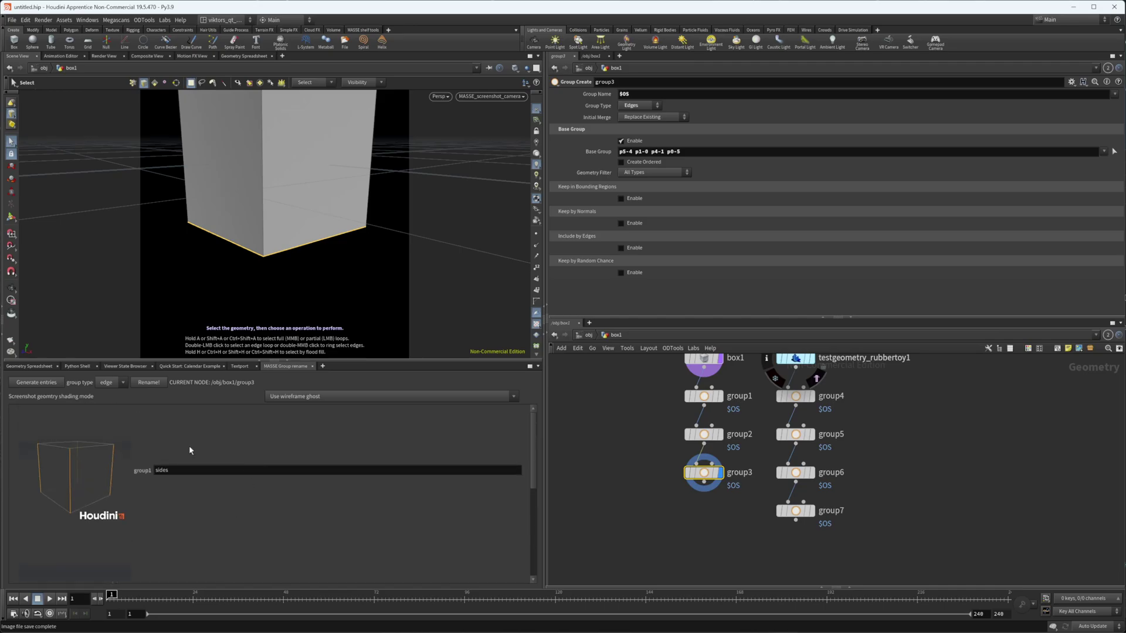
scroll(202, 516, "down", 4)
scroll(236, 473, "down", 4)
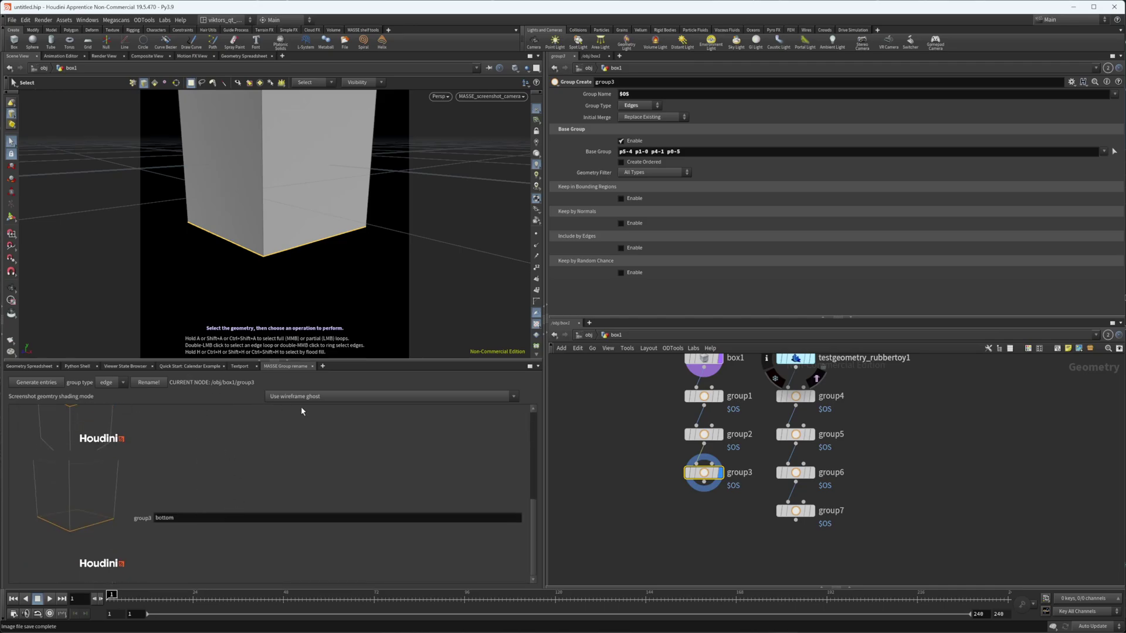
left_click(148, 383)
Move the whole testgeometry_rubbertoy1 node chain farther away from the box chain in the network.
scroll(763, 488, "up", 4)
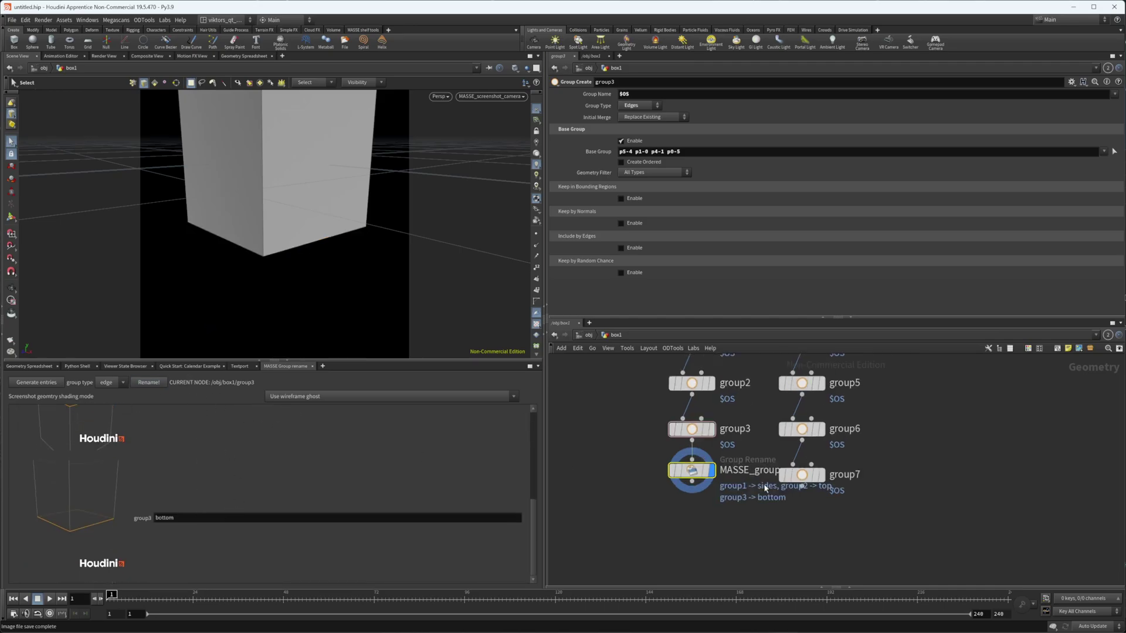
scroll(905, 547, "down", 3)
middle_click_drag(959, 396, 902, 439)
scroll(901, 440, "down", 3)
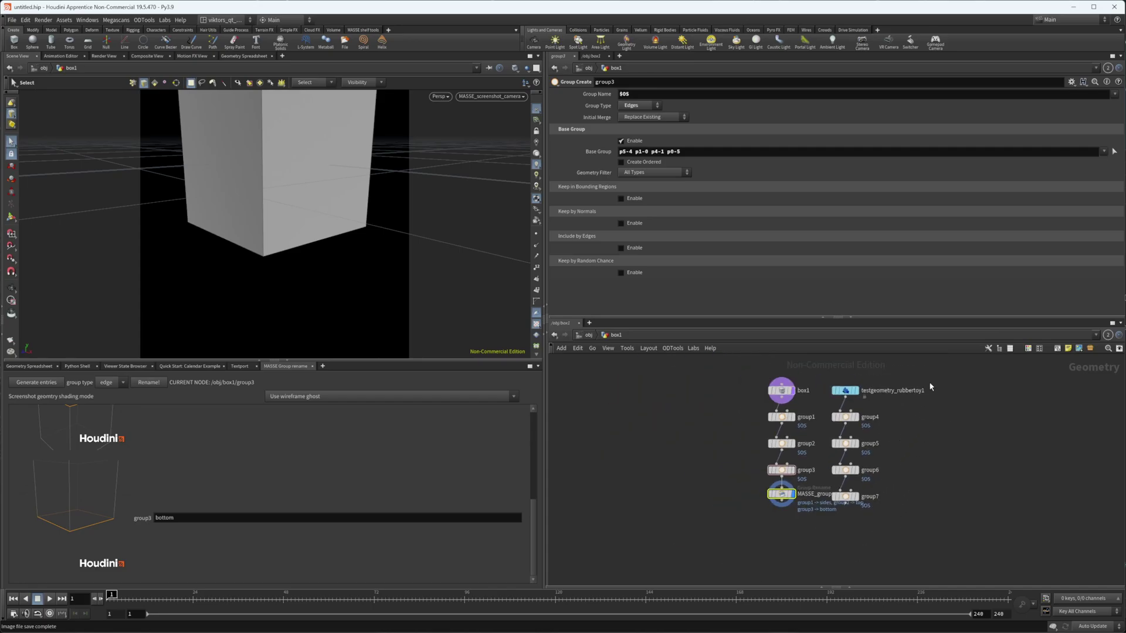
left_click_drag(931, 374, 838, 531)
left_click_drag(846, 392, 896, 392)
Select the MASSE_group_renamer node and examine its group names, new names and node information.
left_click(789, 531)
scroll(790, 530, "up", 2)
left_click(777, 480)
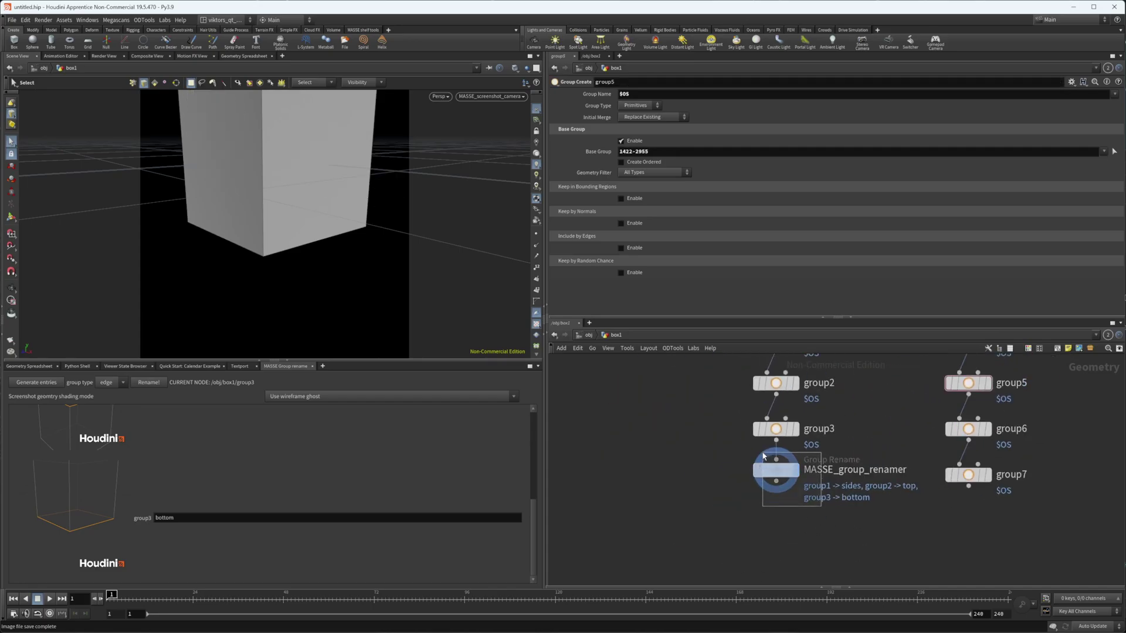
scroll(792, 487, "up", 3)
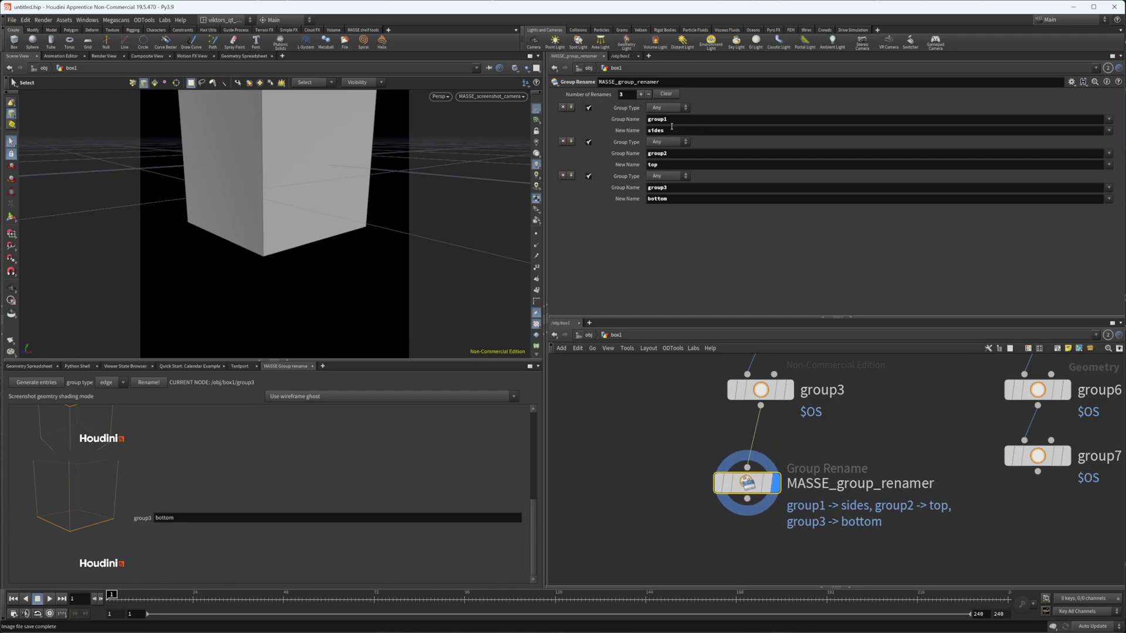
left_click_drag(668, 120, 632, 124)
left_click_drag(687, 153, 646, 199)
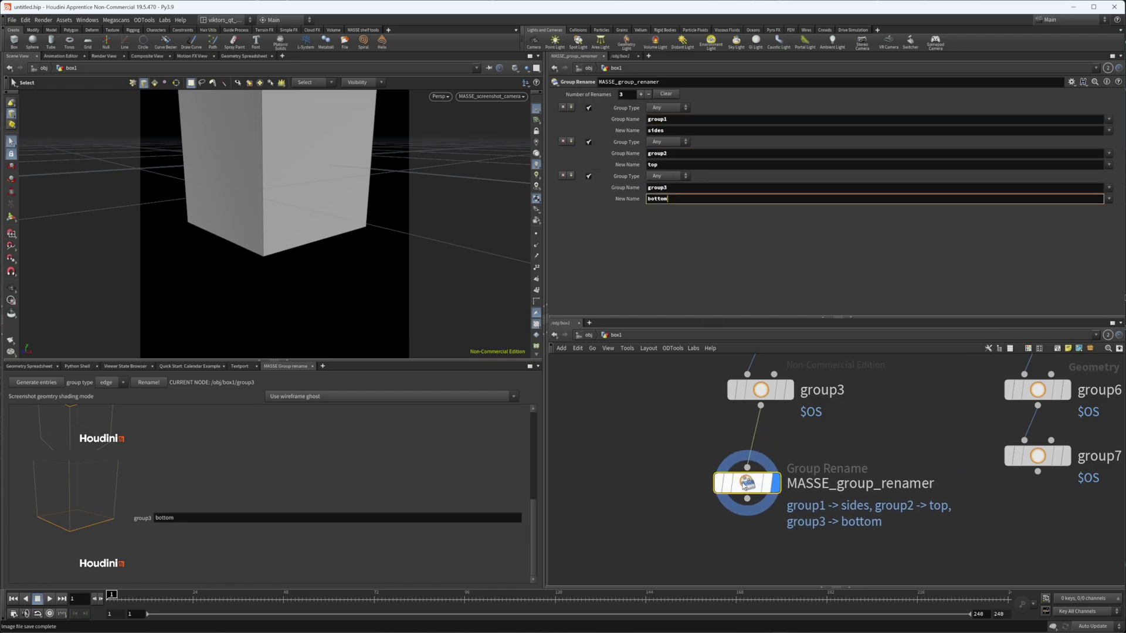
middle_click(747, 482)
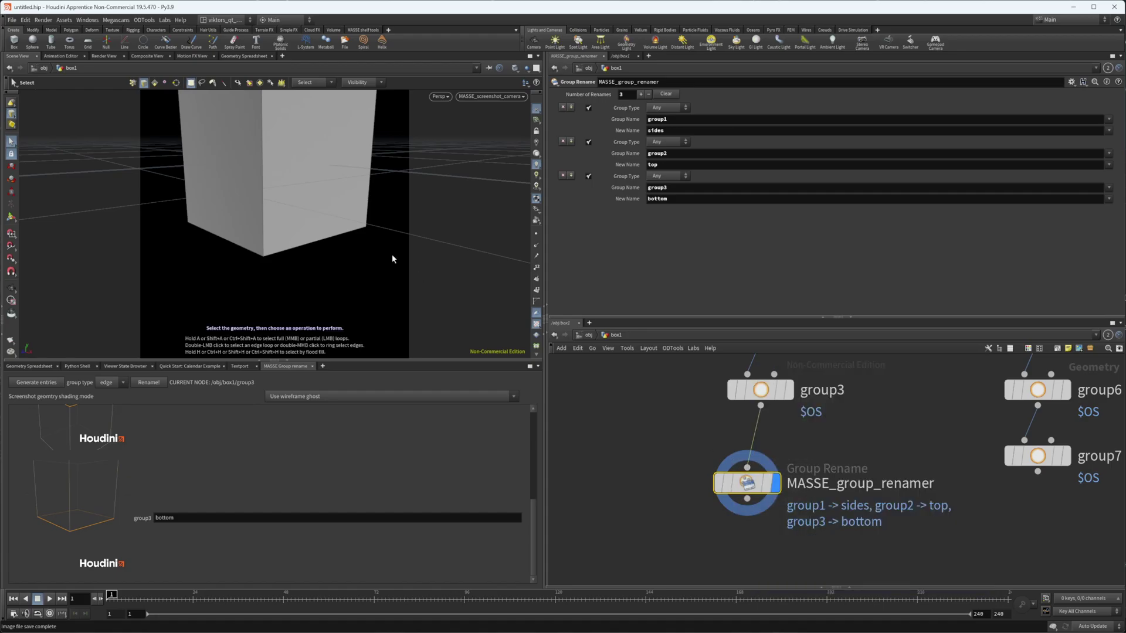
Show the geometry group list in the viewport and inspect the box's bottom, sides and top edge groups.
key("2")
left_click(322, 83)
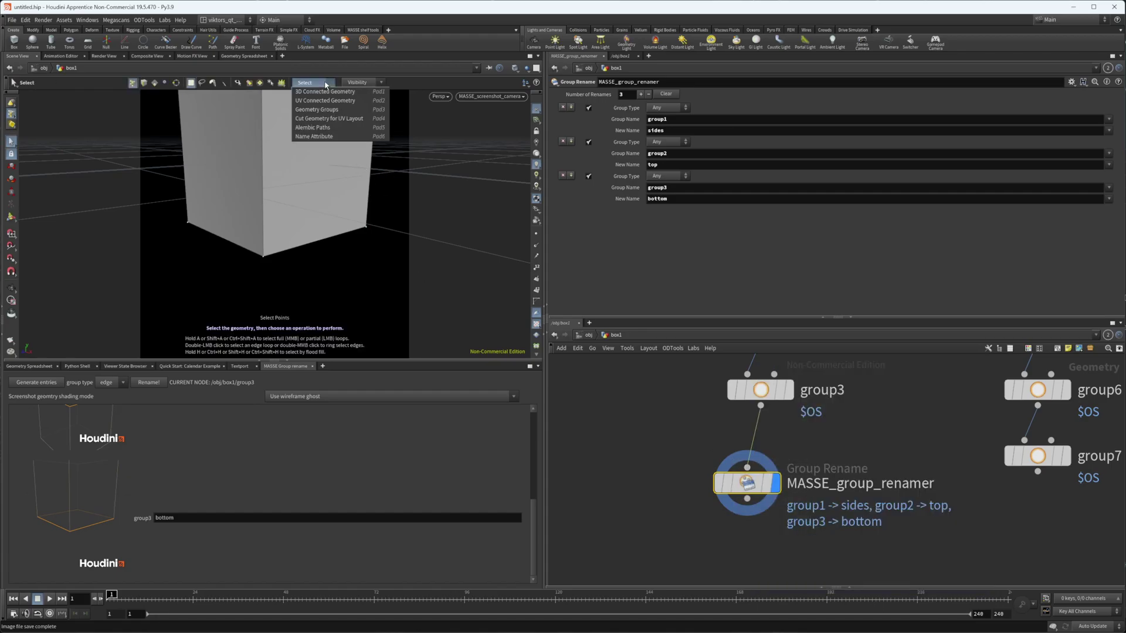
left_click(302, 83)
left_click(282, 82)
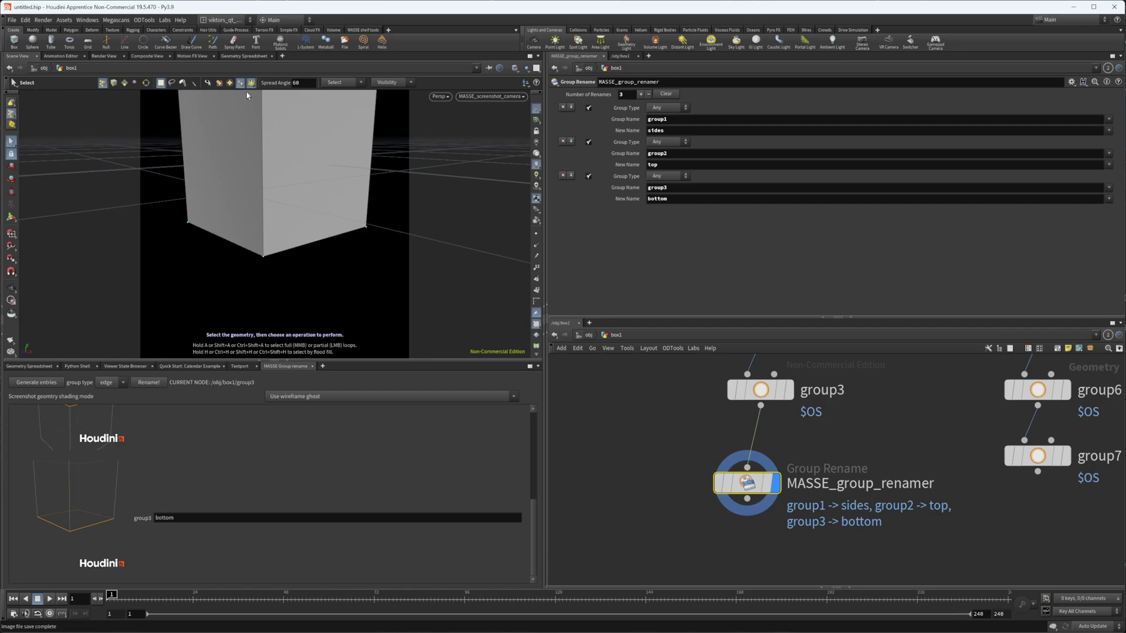
left_click(252, 84)
left_click(260, 83)
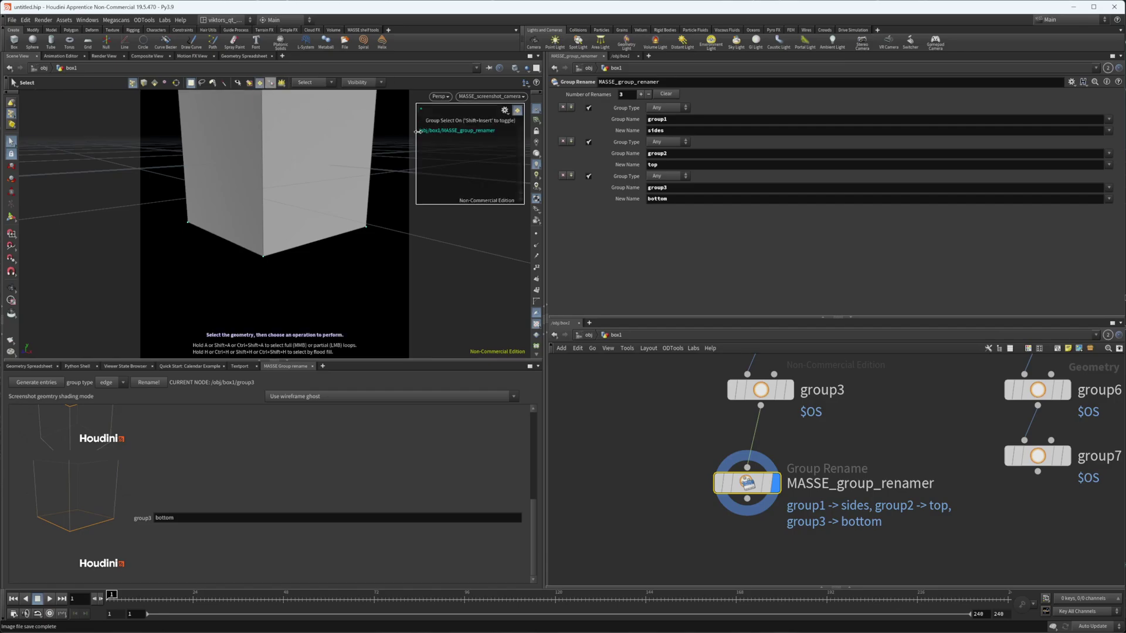
key("Escape")
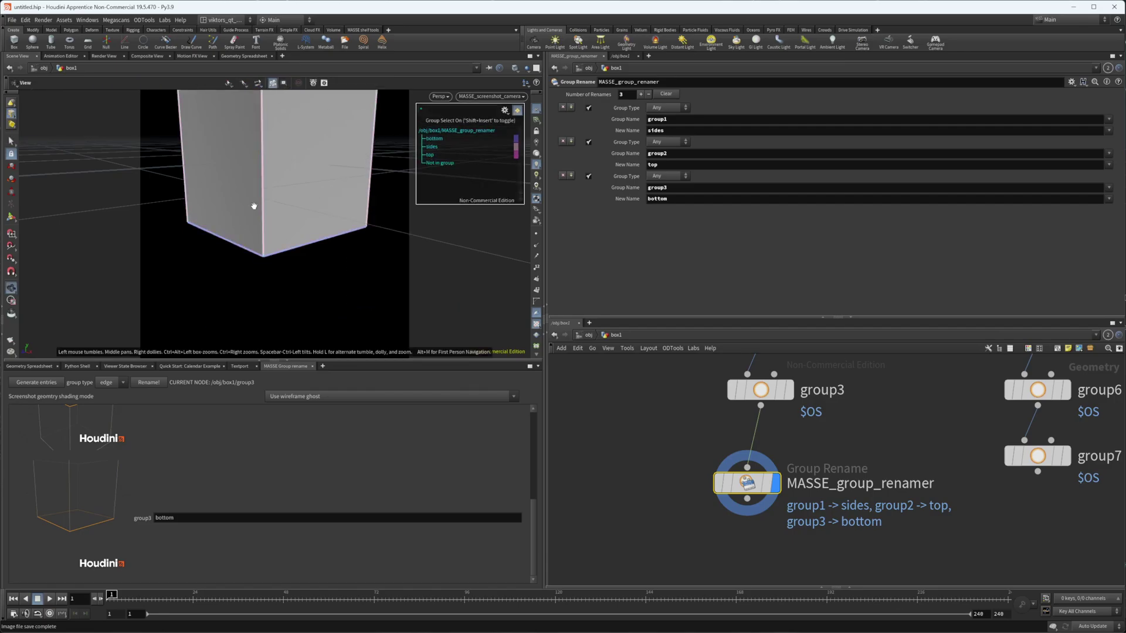
left_click_drag(254, 206, 191, 281, "alt")
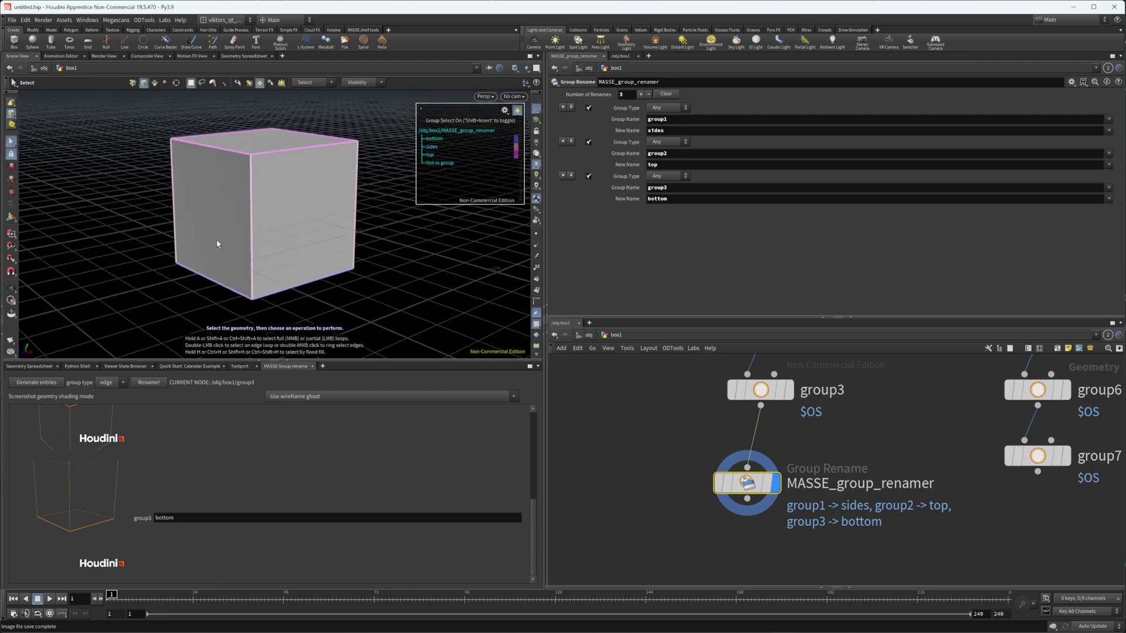
left_click(481, 155)
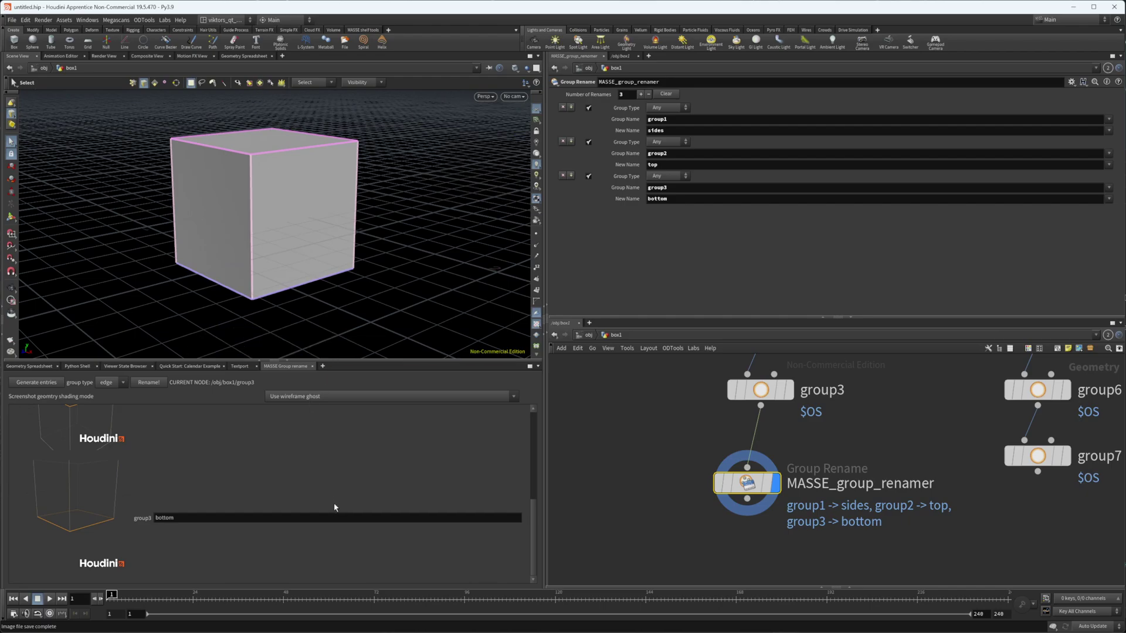
Select and display the group7 node at the end of the rubber toy chain.
scroll(848, 508, "down", 4)
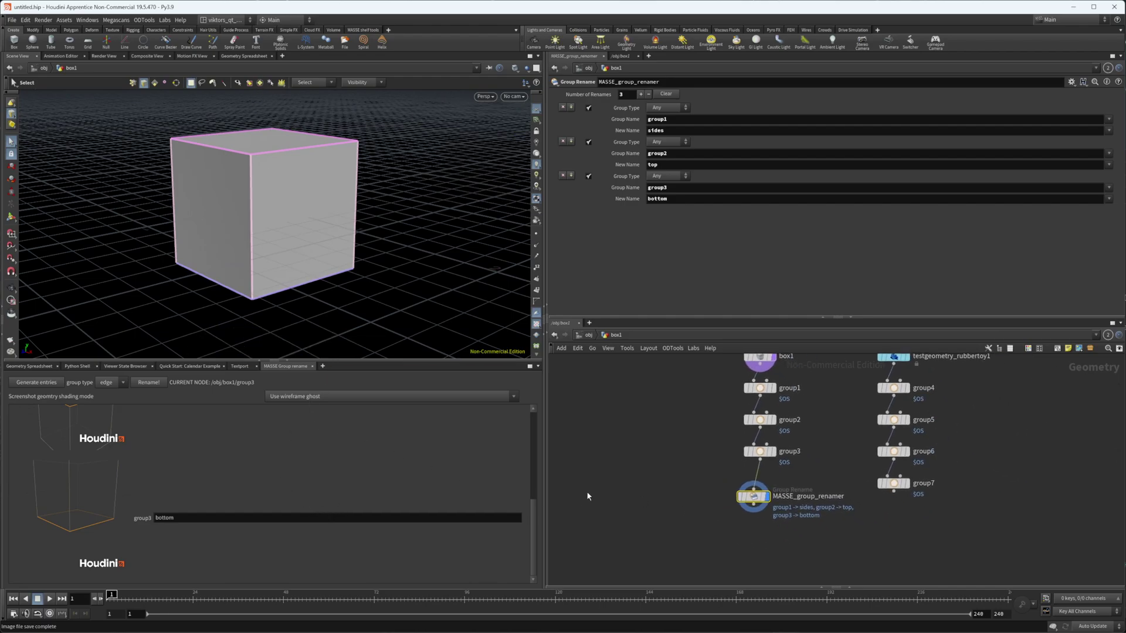
scroll(906, 506, "down", 1)
scroll(855, 517, "up", 1)
middle_click_drag(931, 504, 800, 485)
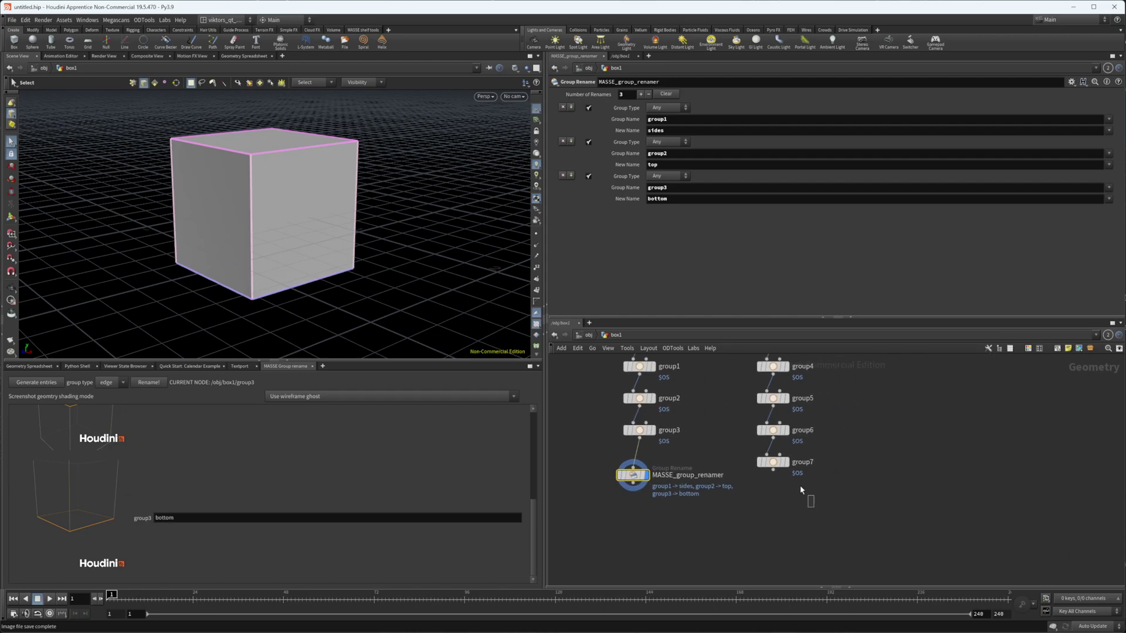
left_click(772, 462)
left_click(785, 462)
scroll(788, 464, "down", 3)
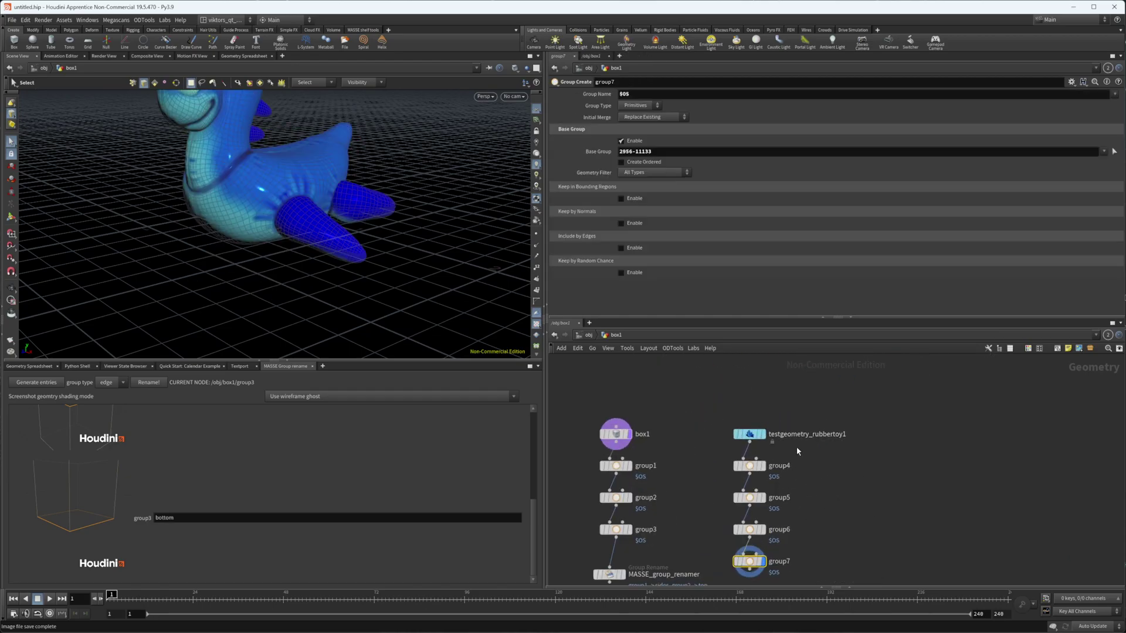
middle_click_drag(790, 465, 752, 400)
scroll(733, 430, "up", 3)
left_click(711, 430)
left_click_drag(783, 512, 707, 498)
Activate primitive selection, set the rename tool's group type to prim, and generate the entries for the rubber toy's group7 node.
mouse_move(362, 181)
left_mouse_down("alt")
mouse_move(319, 192)
mouse_move(360, 198)
left_mouse_up("alt")
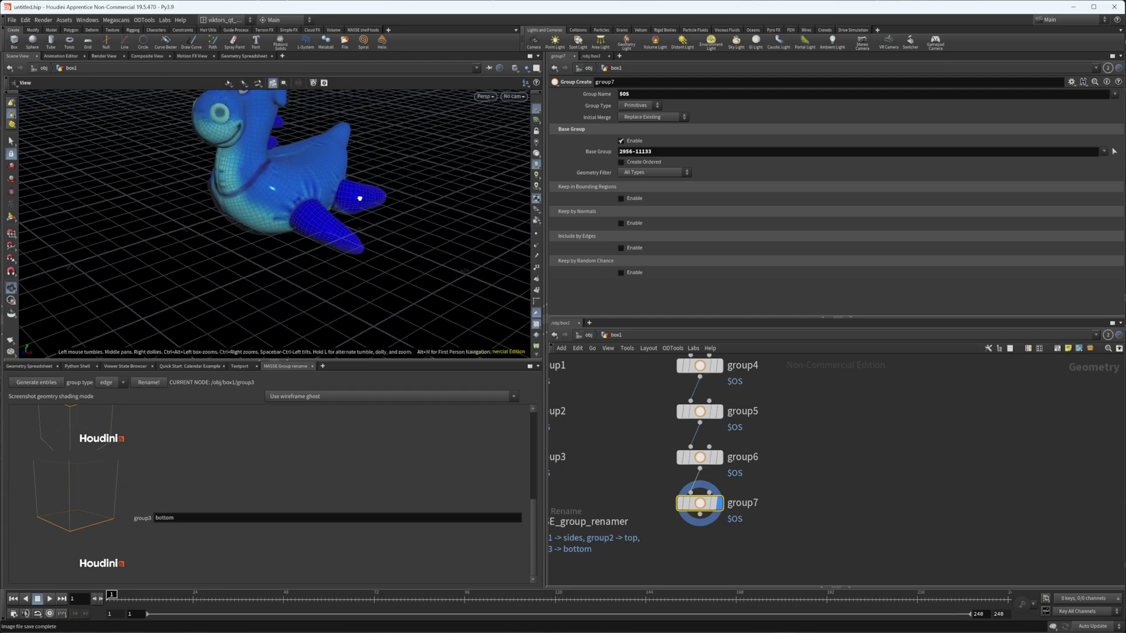
key("s")
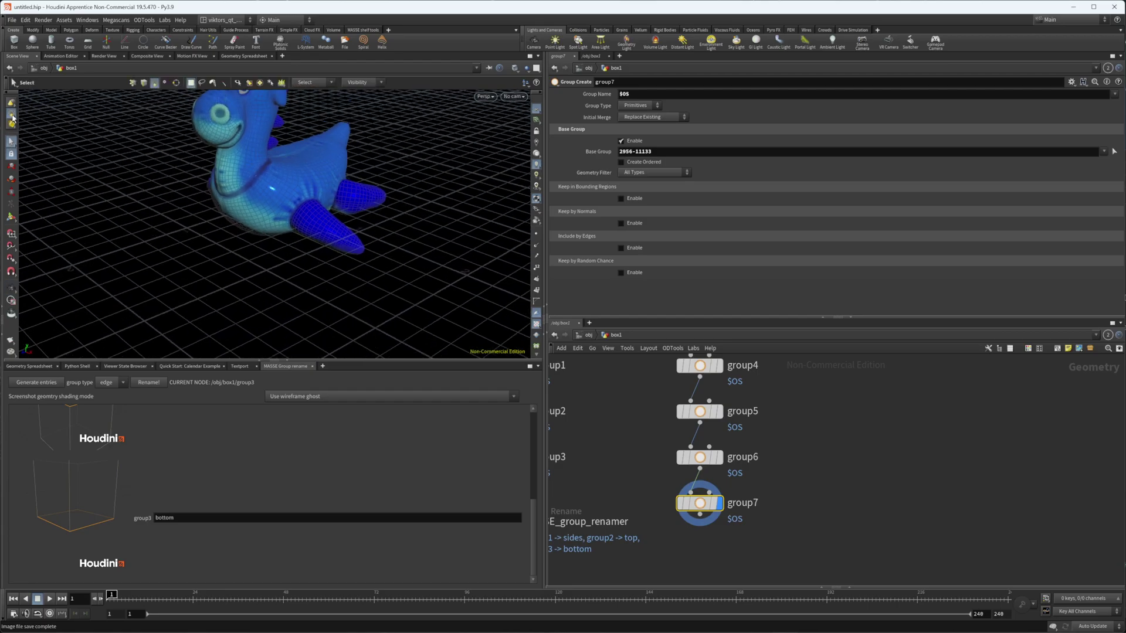
left_click(111, 383)
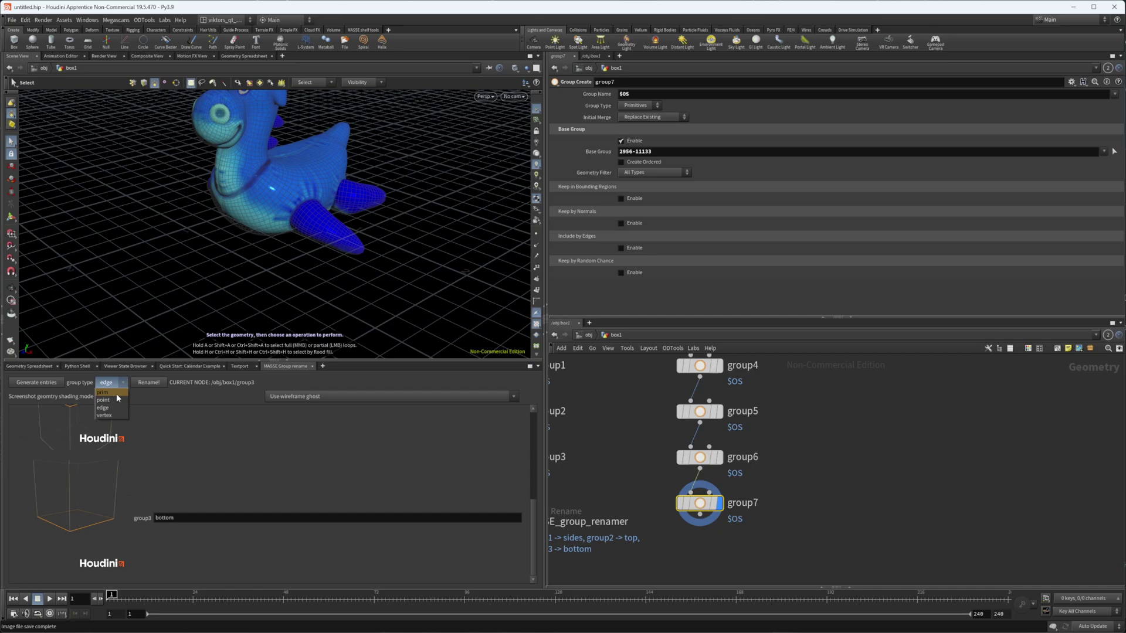
left_click(116, 393)
left_click_drag(354, 278, 357, 288, "alt")
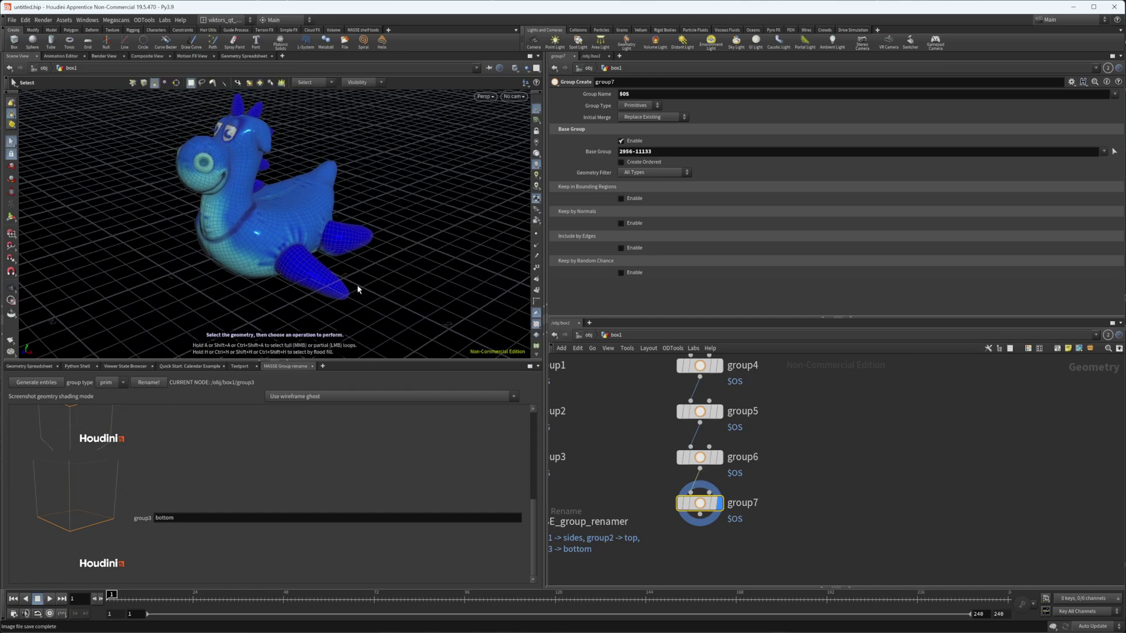
left_click(37, 382)
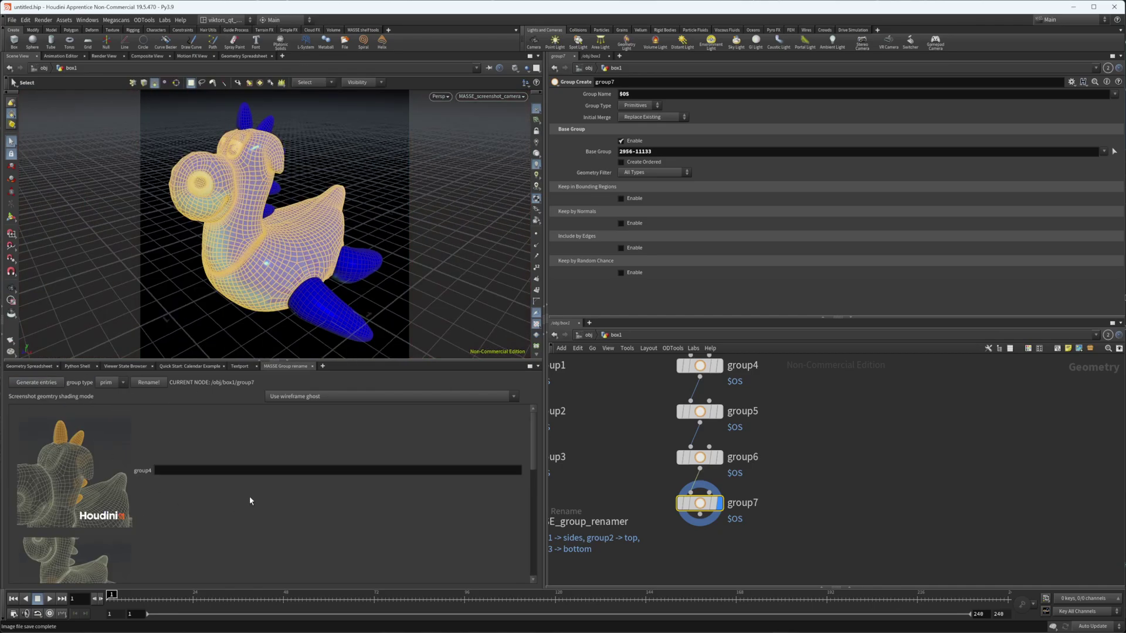
Enter the new names fins, front, back and body for the group4, group5, group6 and group7 entries.
scroll(250, 498, "down", 9)
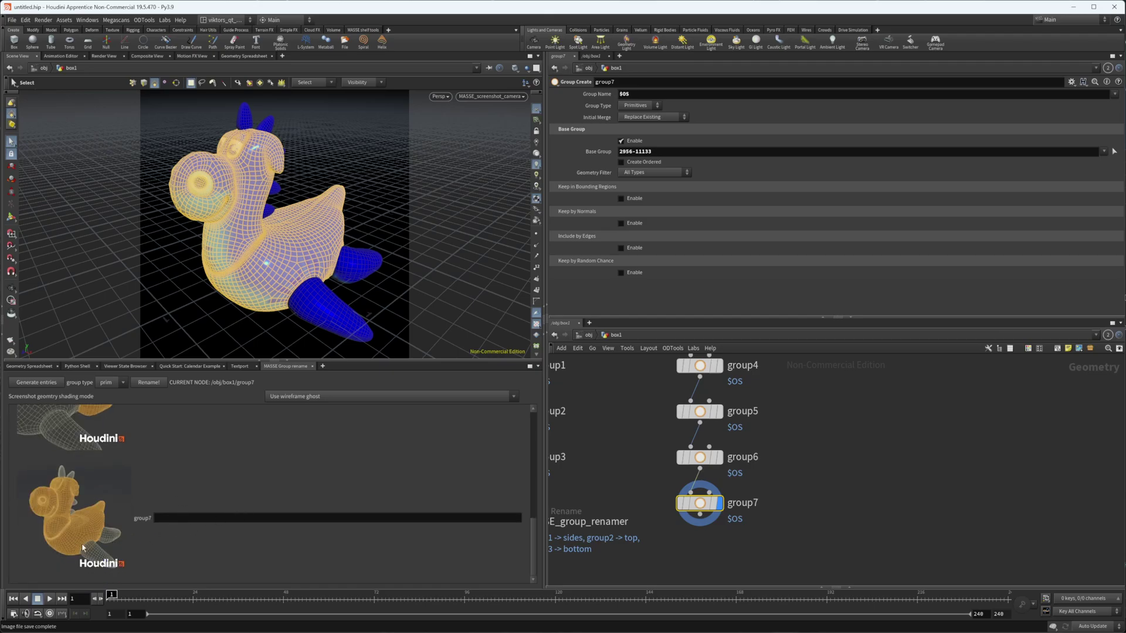
scroll(138, 555, "up", 5)
left_click(171, 444)
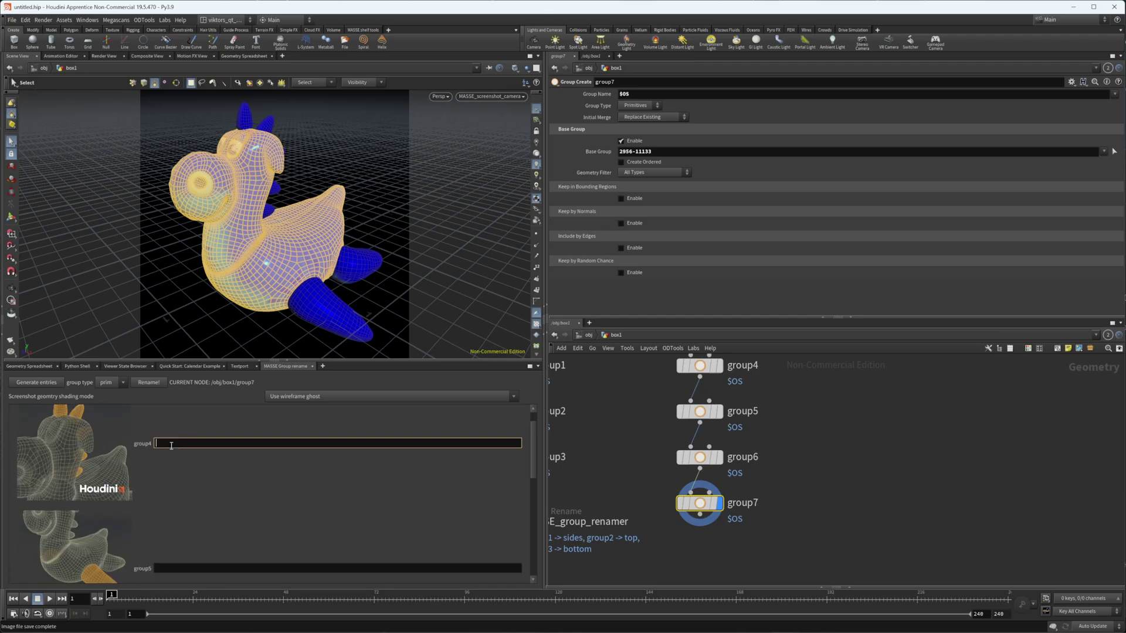
type("fins")
key("Tab")
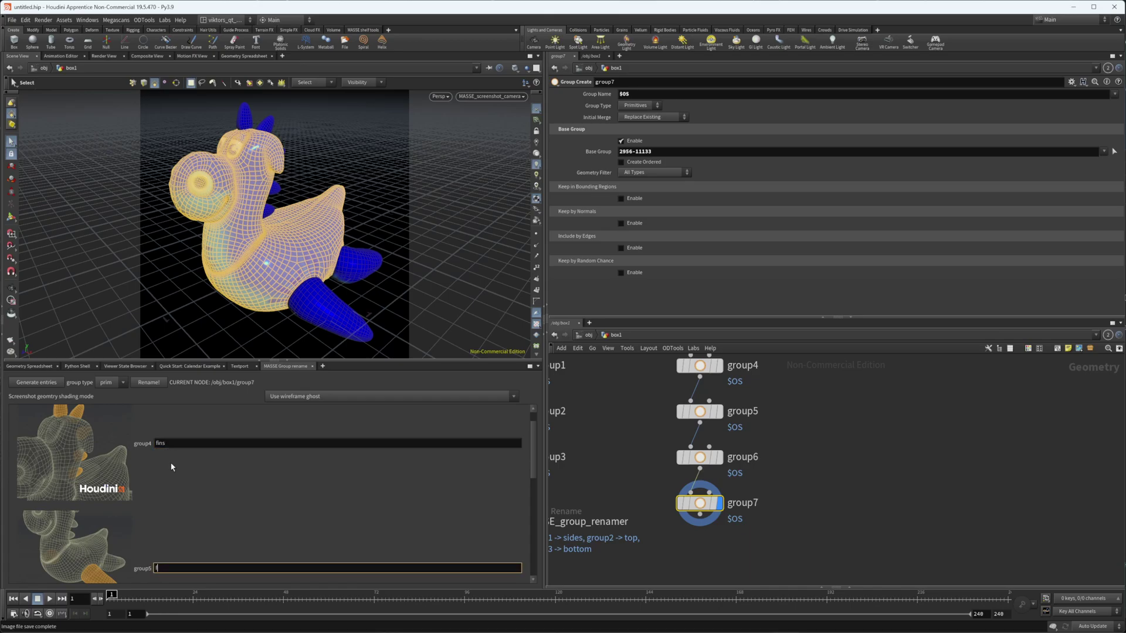
key("Tab")
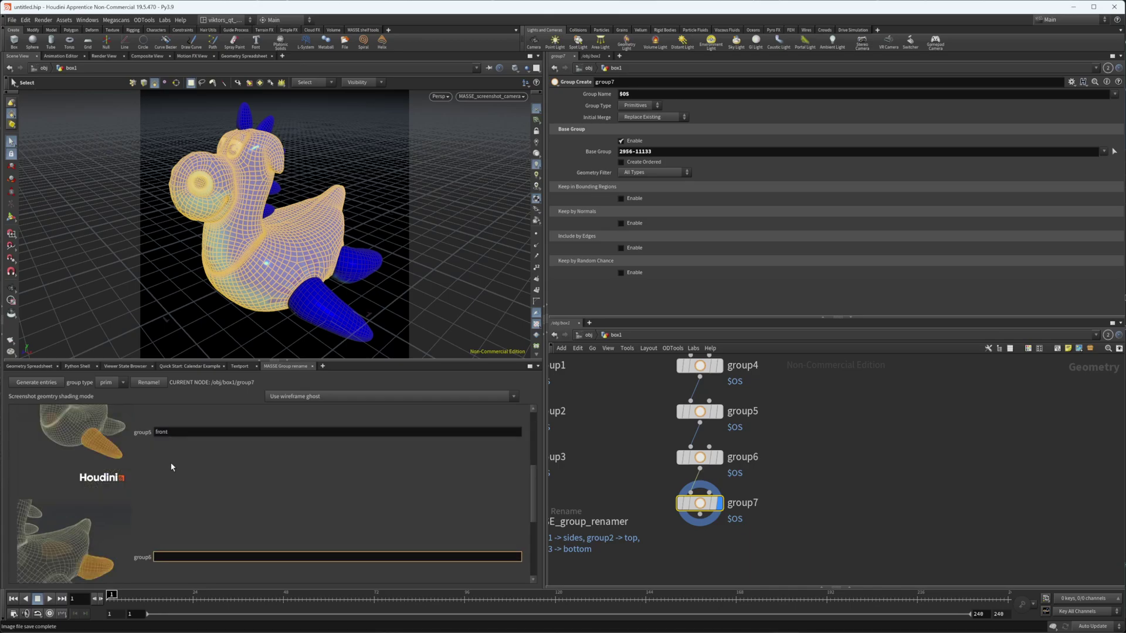
type("back")
key("Tab")
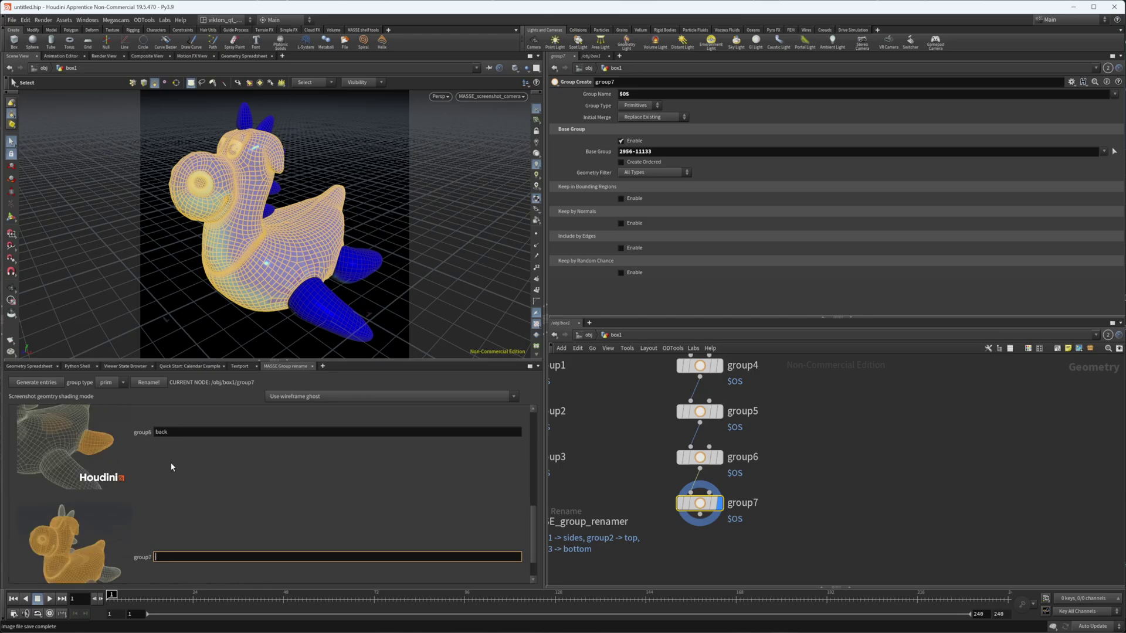
type("body")
Apply the renaming to the rubber toy's primitive groups and view the resulting Group Rename node in the network.
left_click(149, 382)
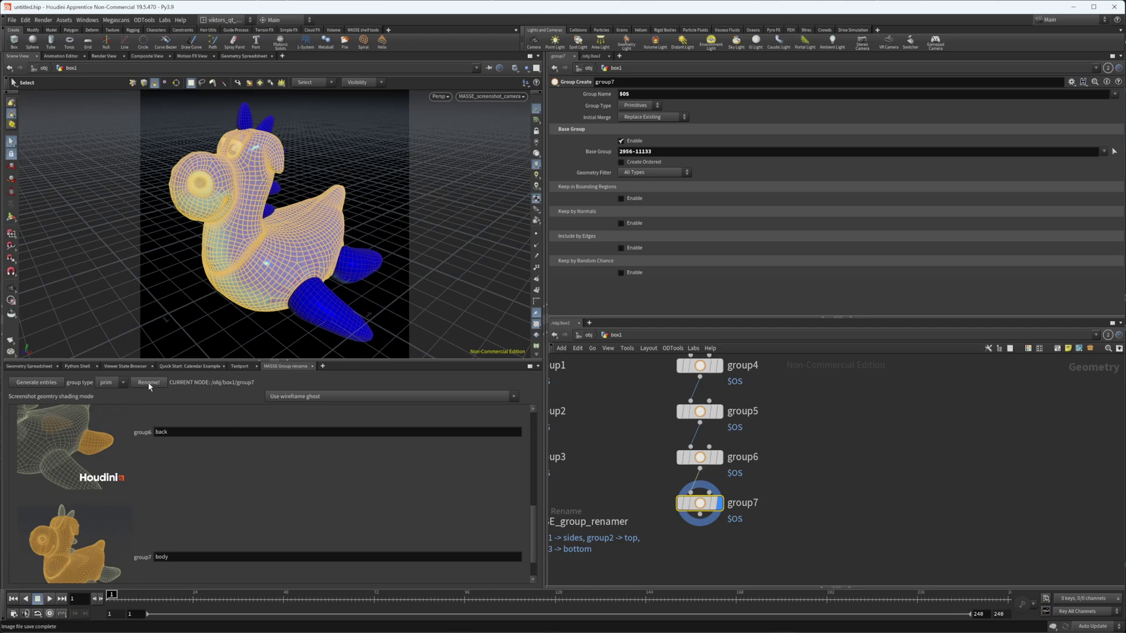
left_click(683, 493)
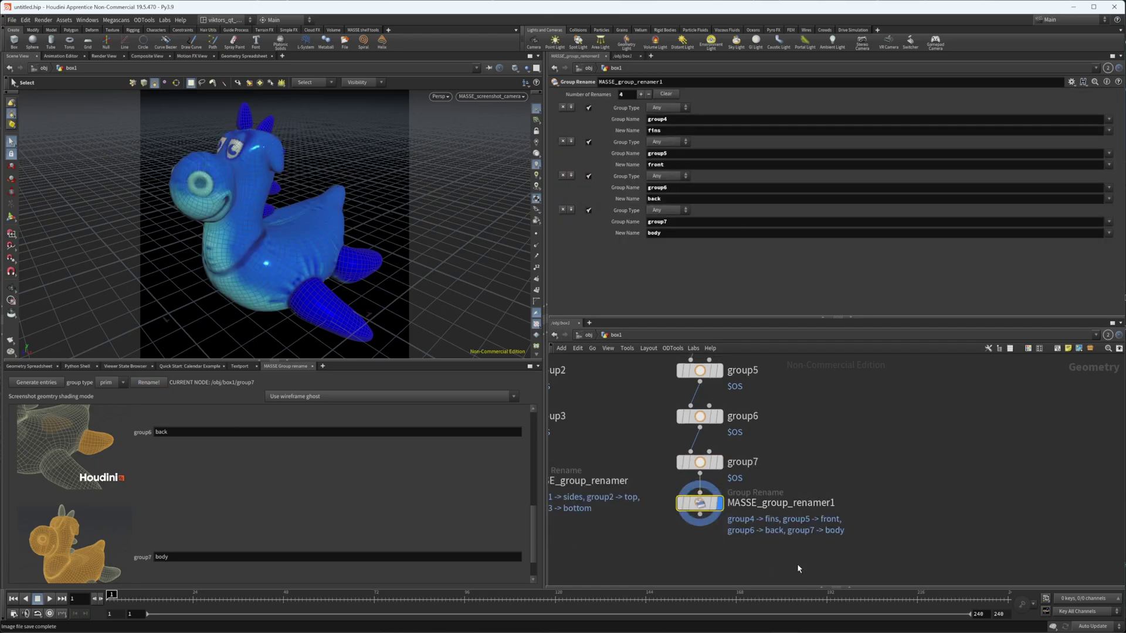
scroll(720, 533, "down", 2)
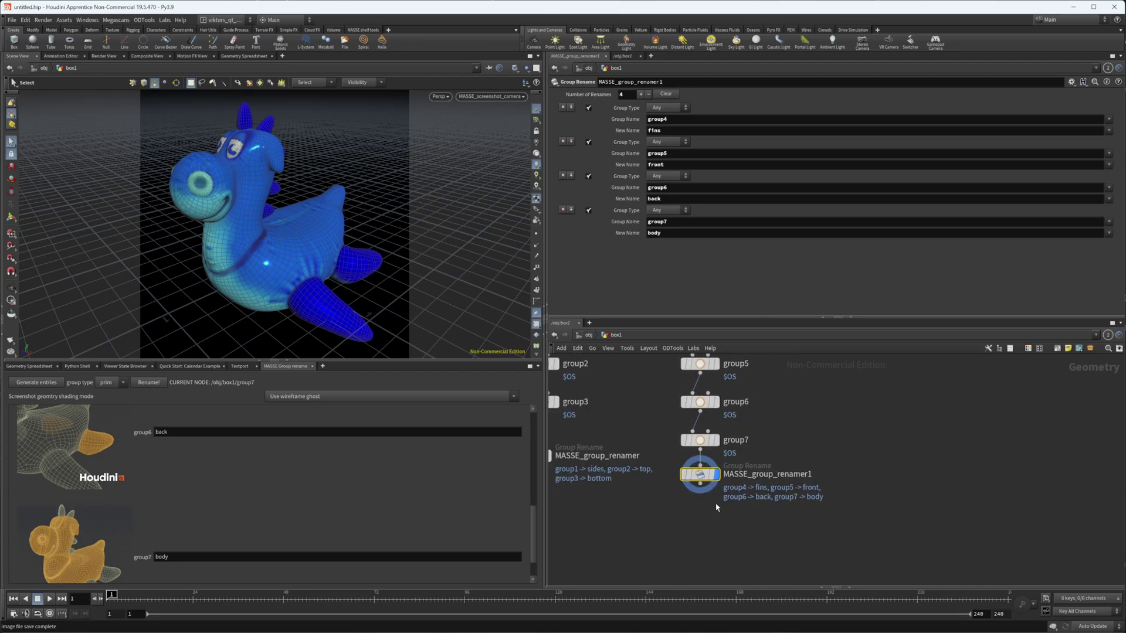
Go up to the object level to inspect the MASSE_screenshot_camera node, and return inside the box1 geometry network.
scroll(717, 509, "down", 3)
scroll(719, 533, "up", 3)
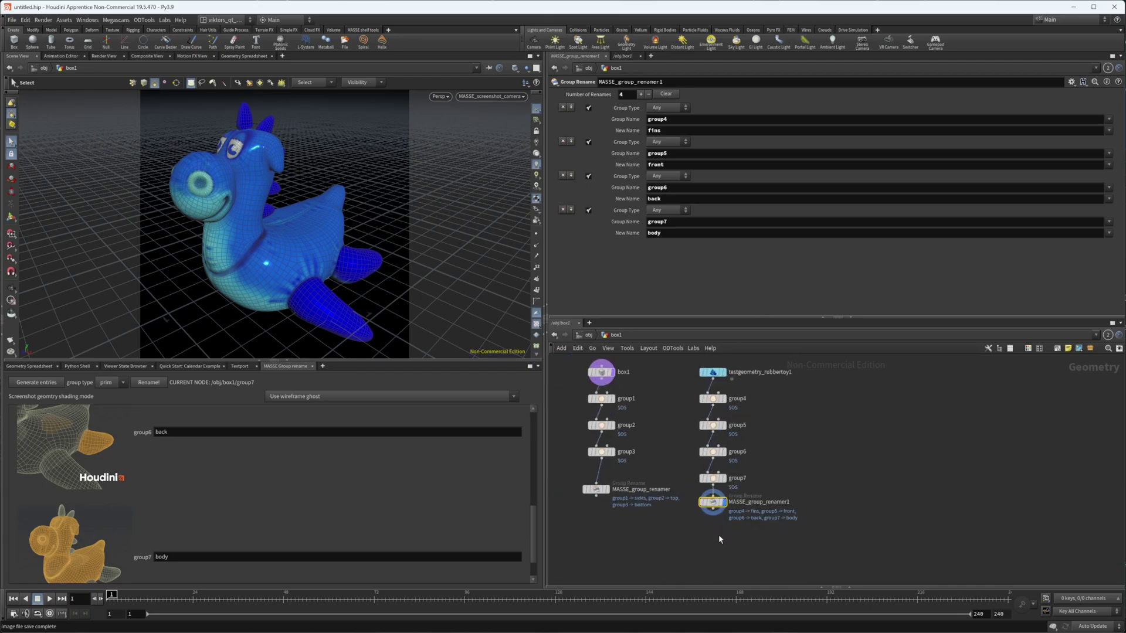
key("u")
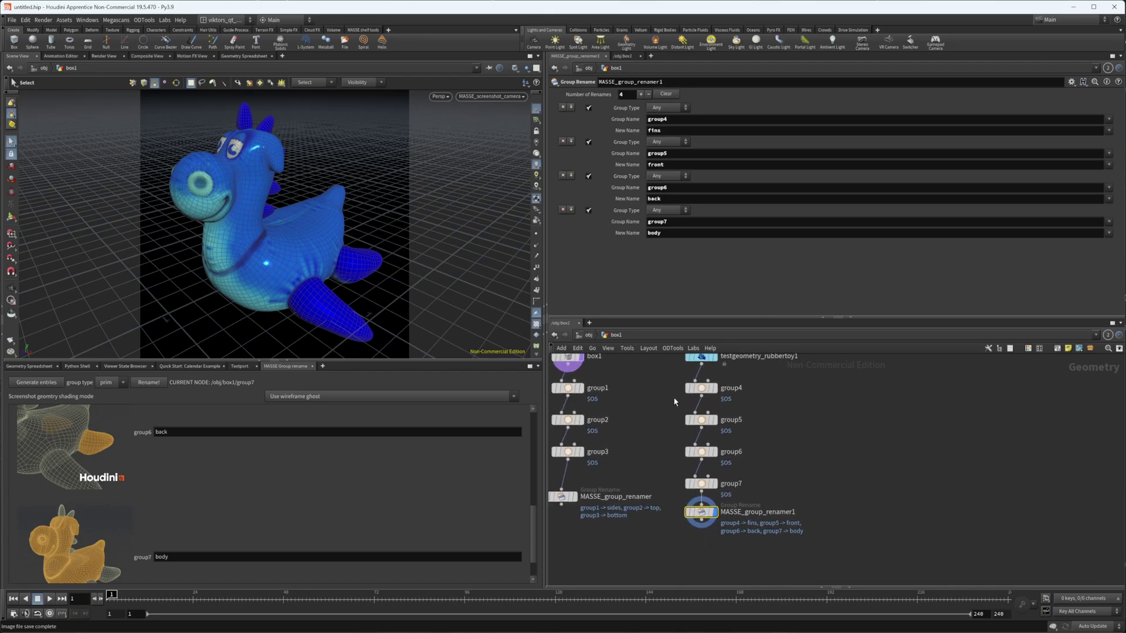
left_click_drag(786, 401, 863, 485)
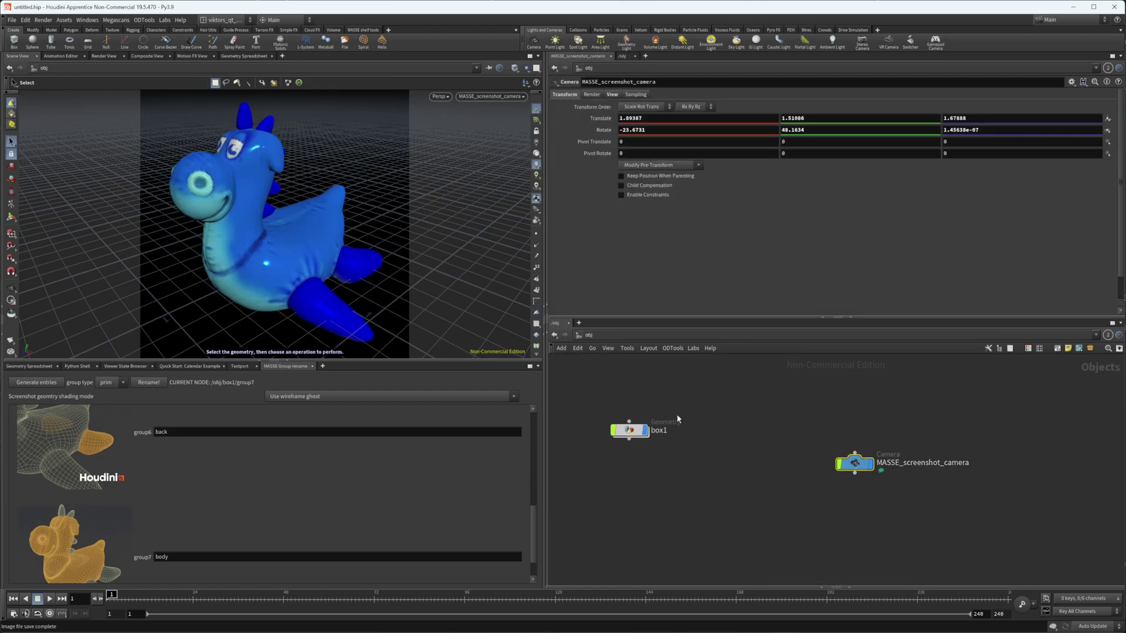
double_click(637, 429)
key("u")
left_click_drag(873, 489, 840, 467)
left_click_drag(926, 509, 842, 464)
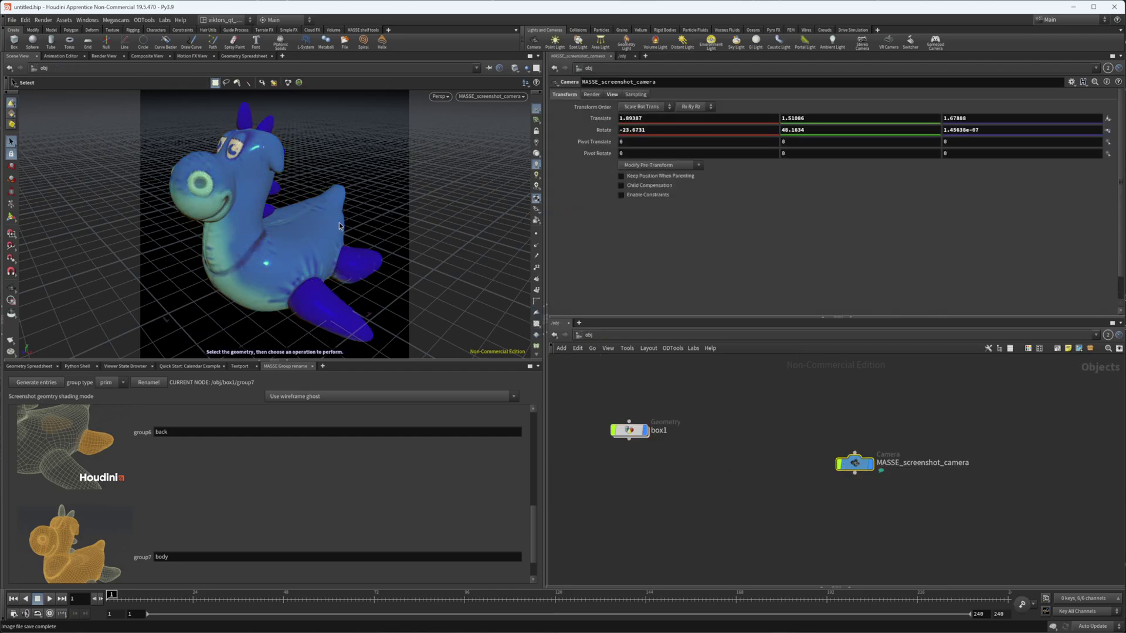
left_click_drag(709, 405, 617, 471)
double_click(629, 430)
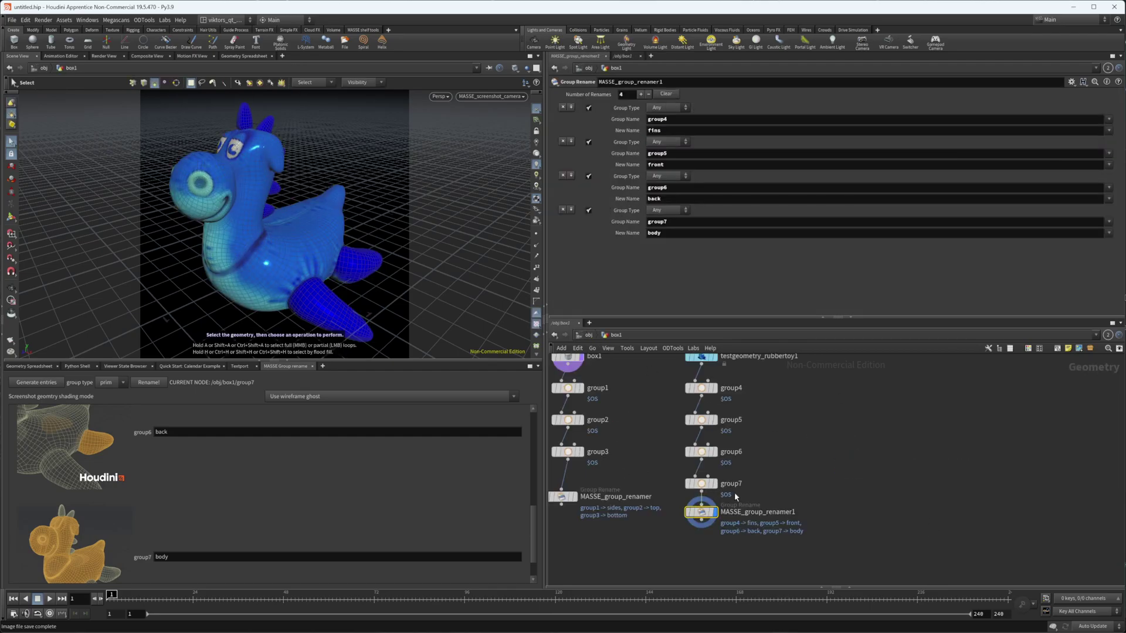
middle_click_drag(717, 522, 721, 522)
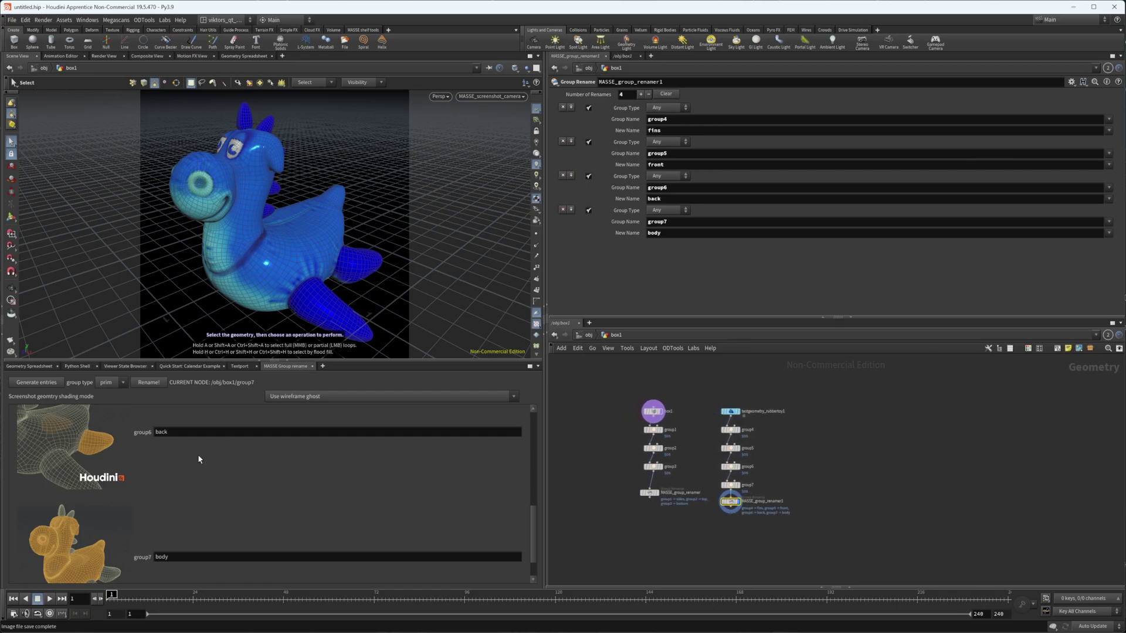
Check the screenshot geometry shading mode options and review the wireframe ghost previews of the rubber toy's group4 to group7 entries.
scroll(202, 466, "up", 5)
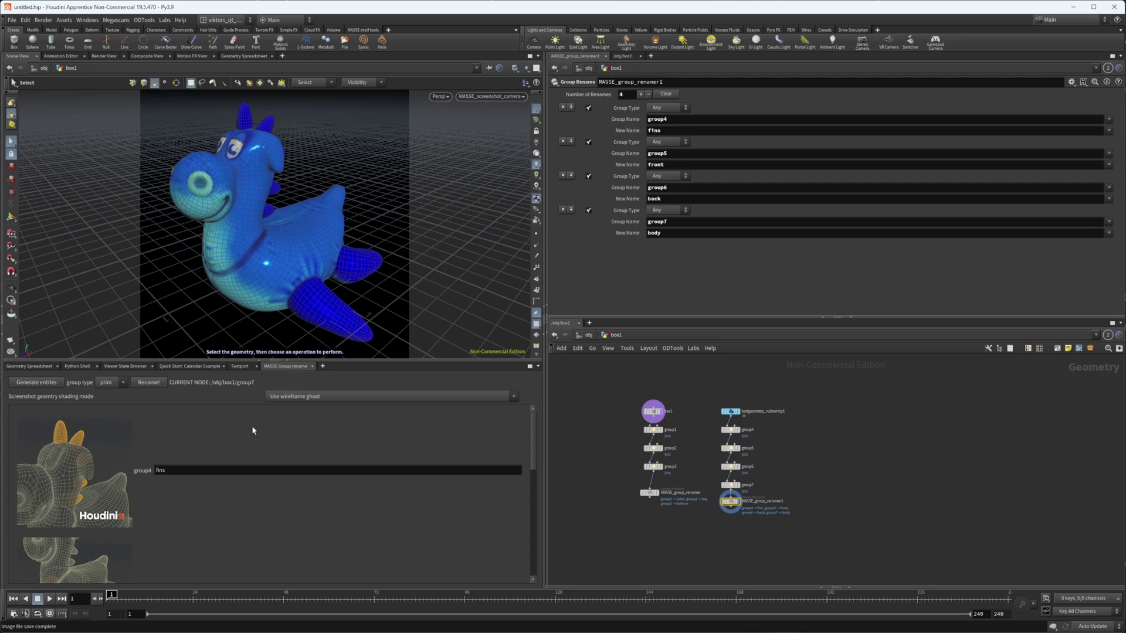
left_click(297, 399)
left_click(302, 399)
left_click(322, 399)
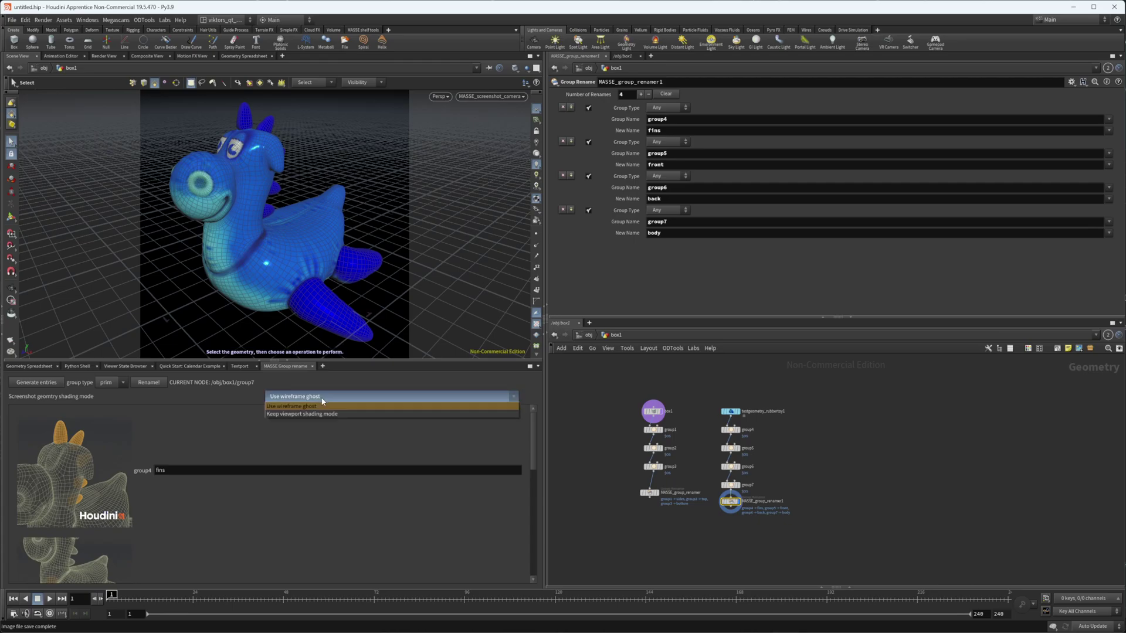
left_click(329, 398)
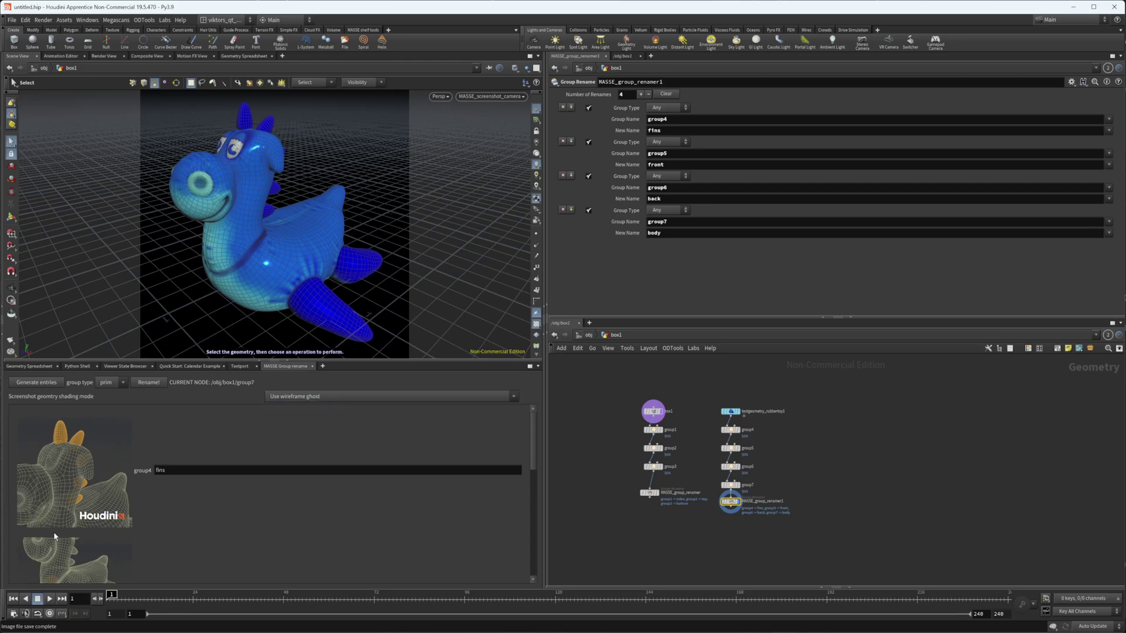
scroll(76, 536, "down", 3)
scroll(113, 540, "down", 4)
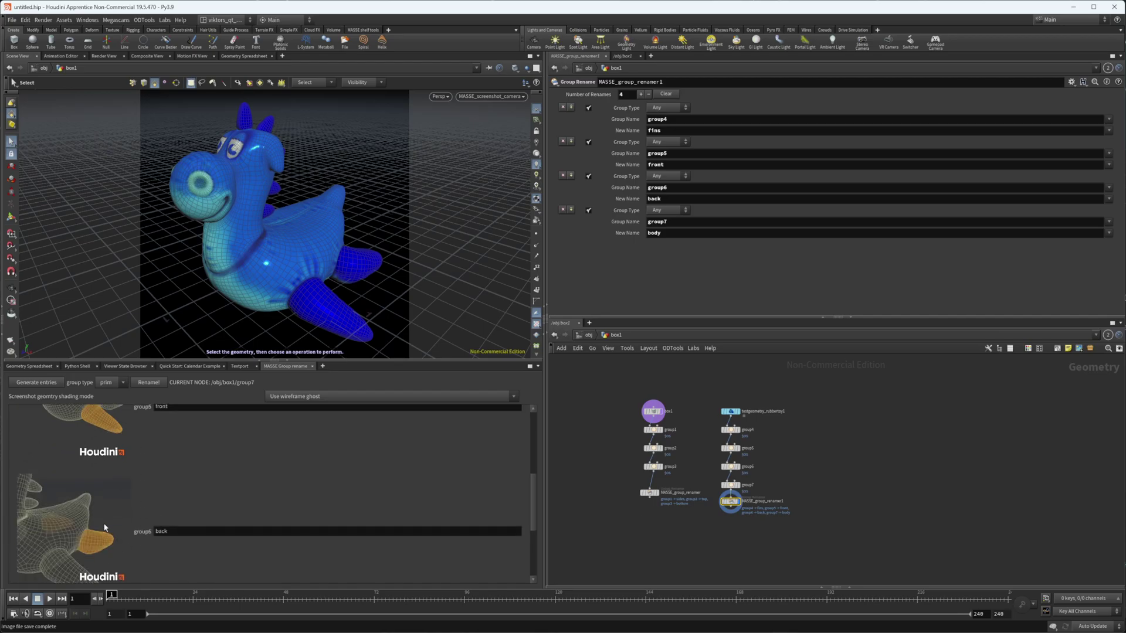
scroll(105, 527, "down", 4)
scroll(101, 552, "up", 12)
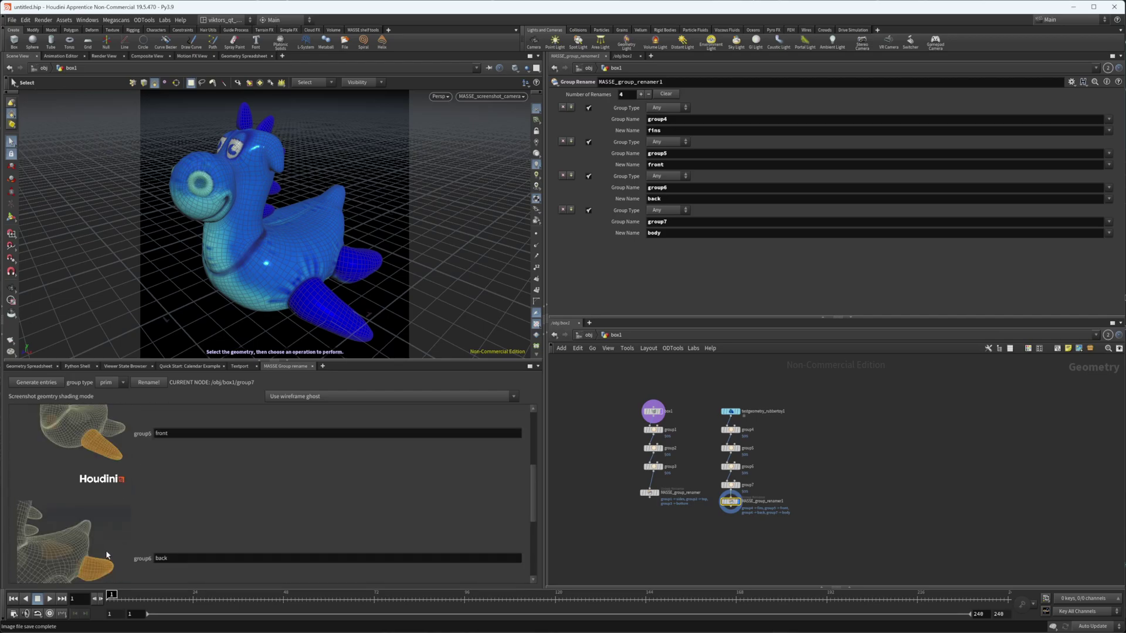
Set the screenshot geometry shading mode to Keep viewport shading mode.
left_click(334, 396)
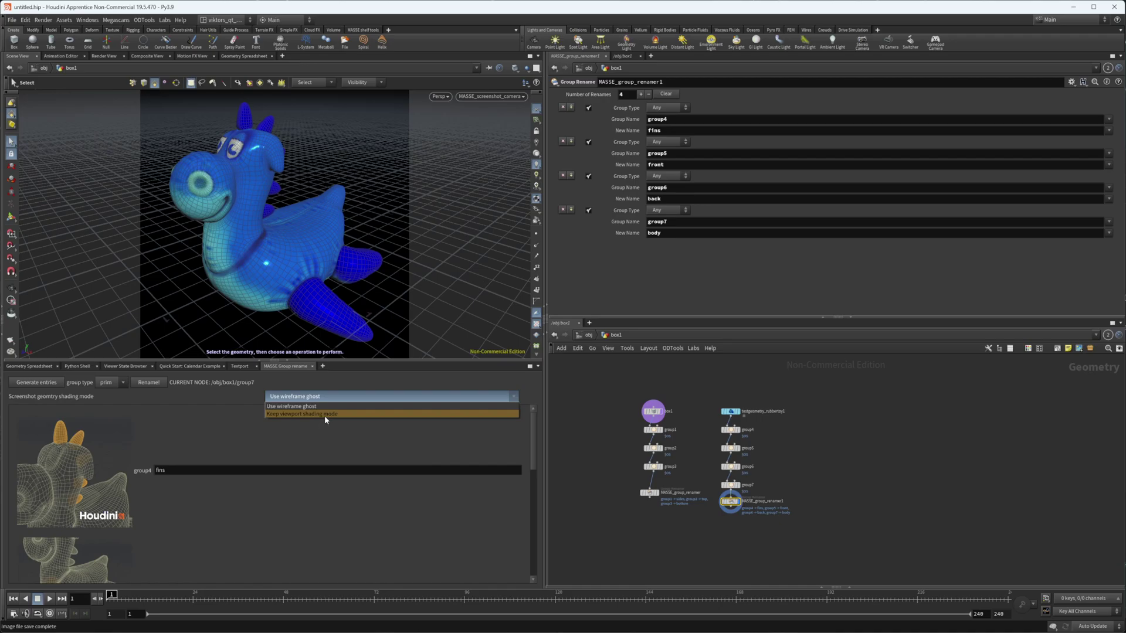
left_click(333, 414)
scroll(701, 432, "up", 3)
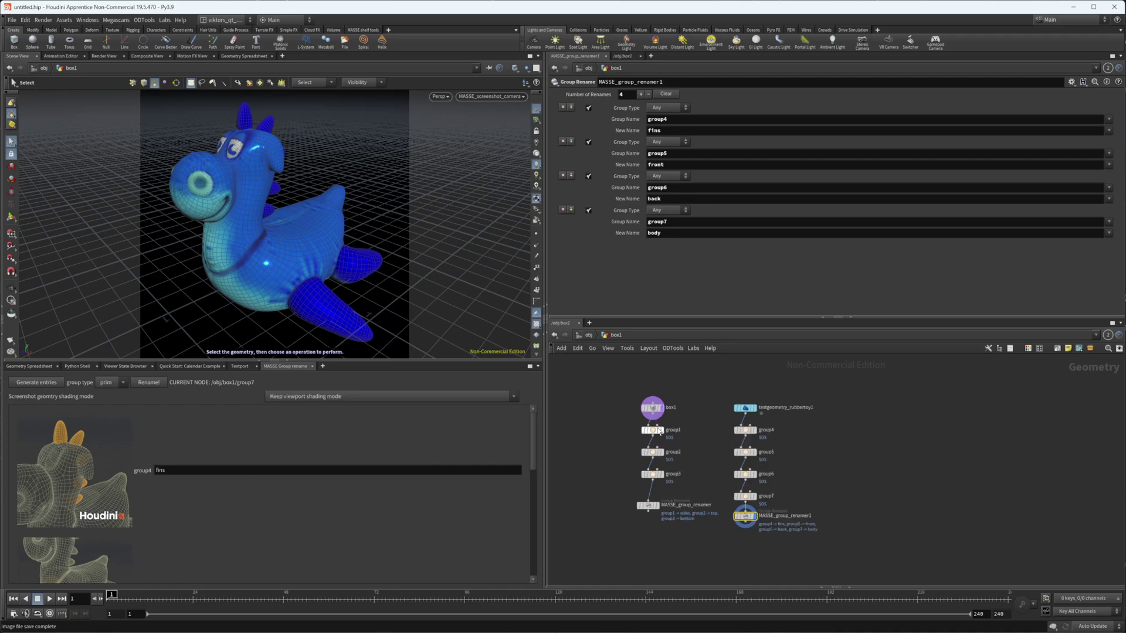
scroll(704, 457, "down", 2)
middle_click_drag(731, 464, 735, 447)
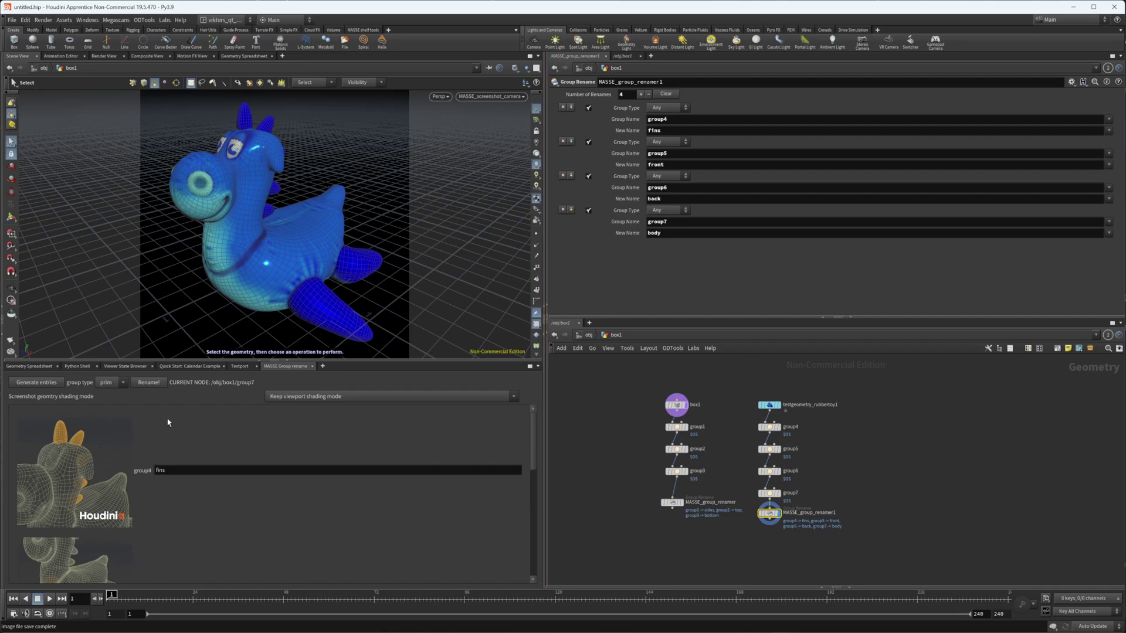
Examine the existing group preview images in the rename entries and compare them with the two node chains.
scroll(146, 506, "down", 3)
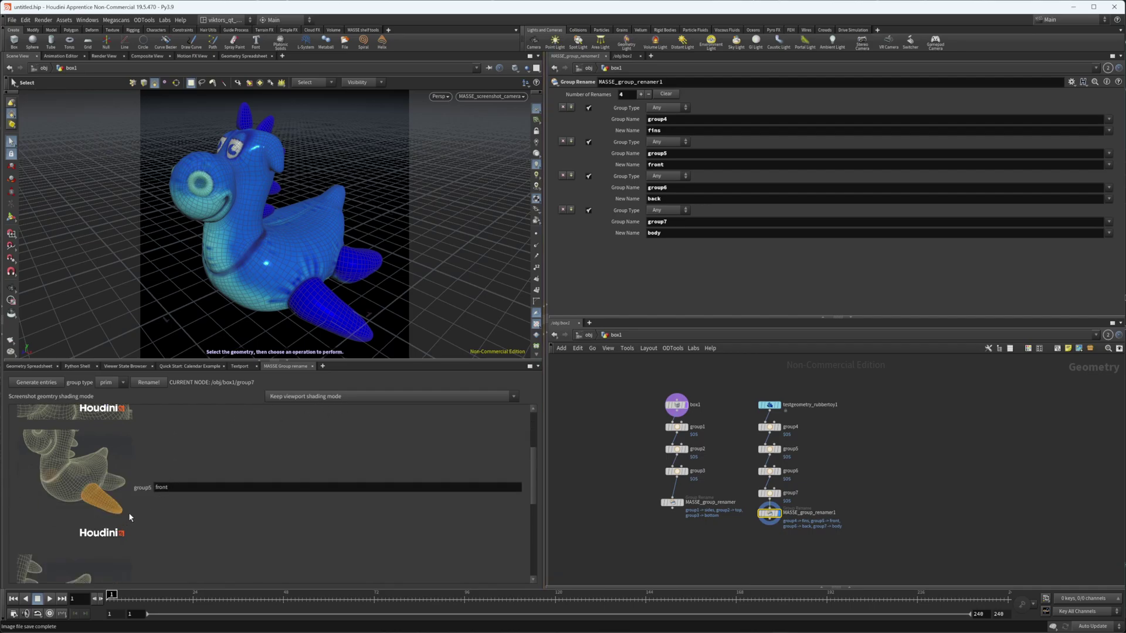
scroll(154, 531, "down", 2)
scroll(157, 537, "up", 3)
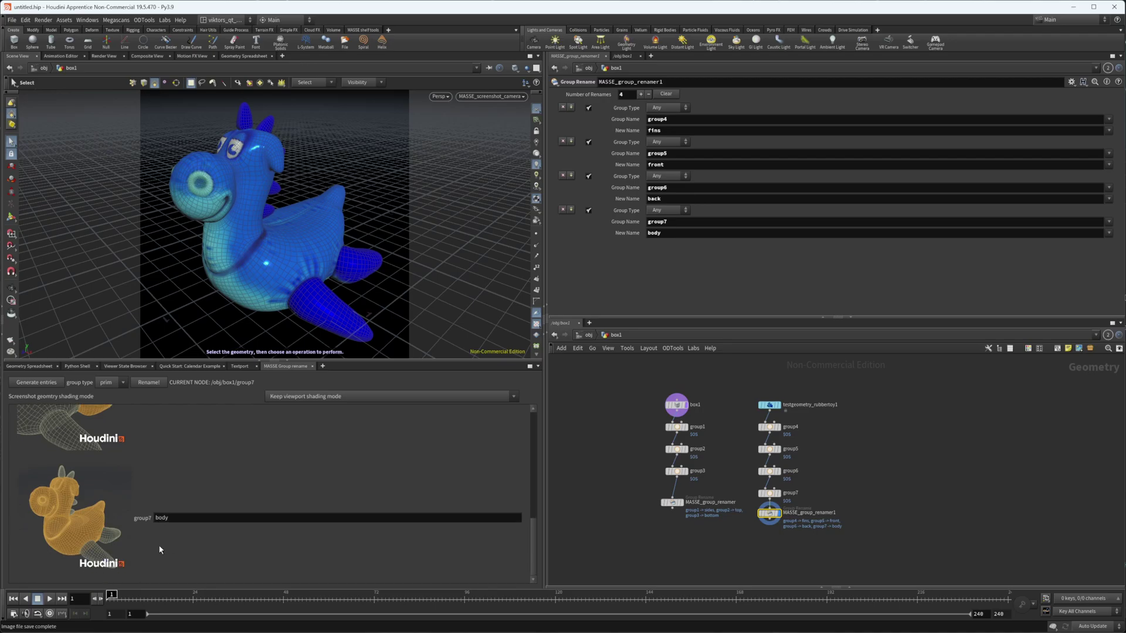
scroll(161, 548, "down", 2)
scroll(160, 548, "up", 1)
scroll(713, 503, "up", 2)
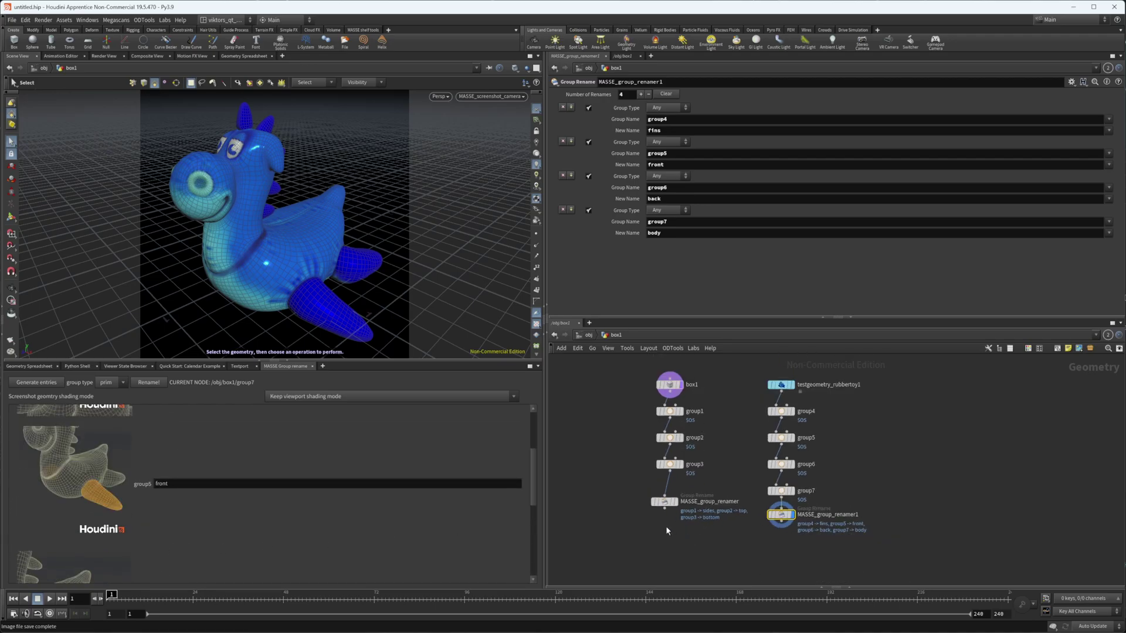
scroll(666, 526, "down", 3)
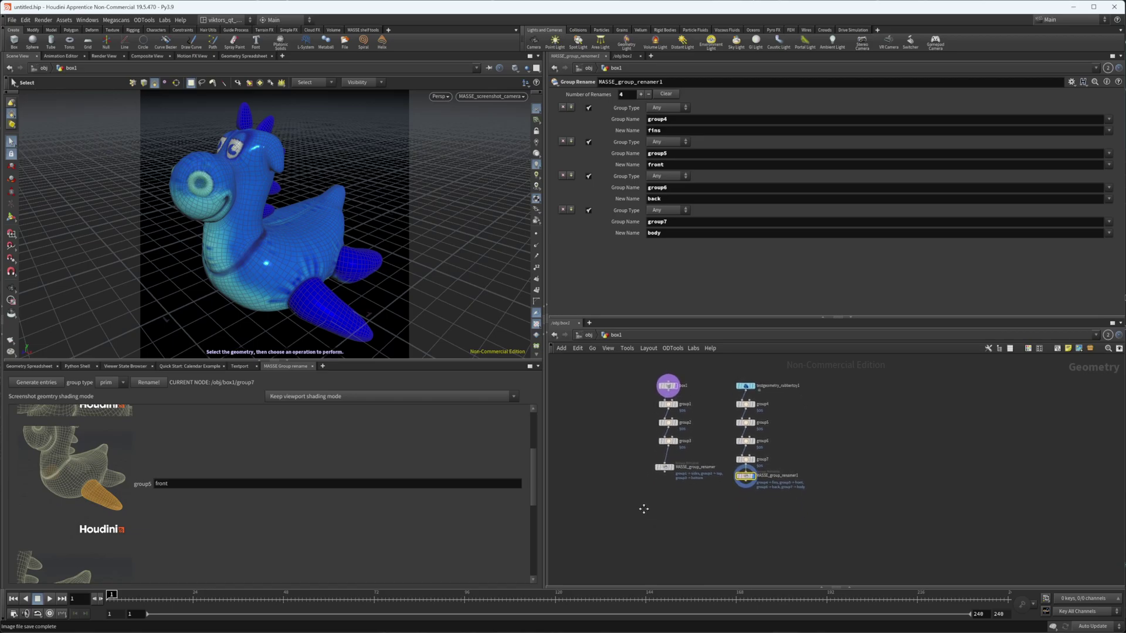
middle_click_drag(644, 509, 638, 501)
scroll(340, 469, "up", 3)
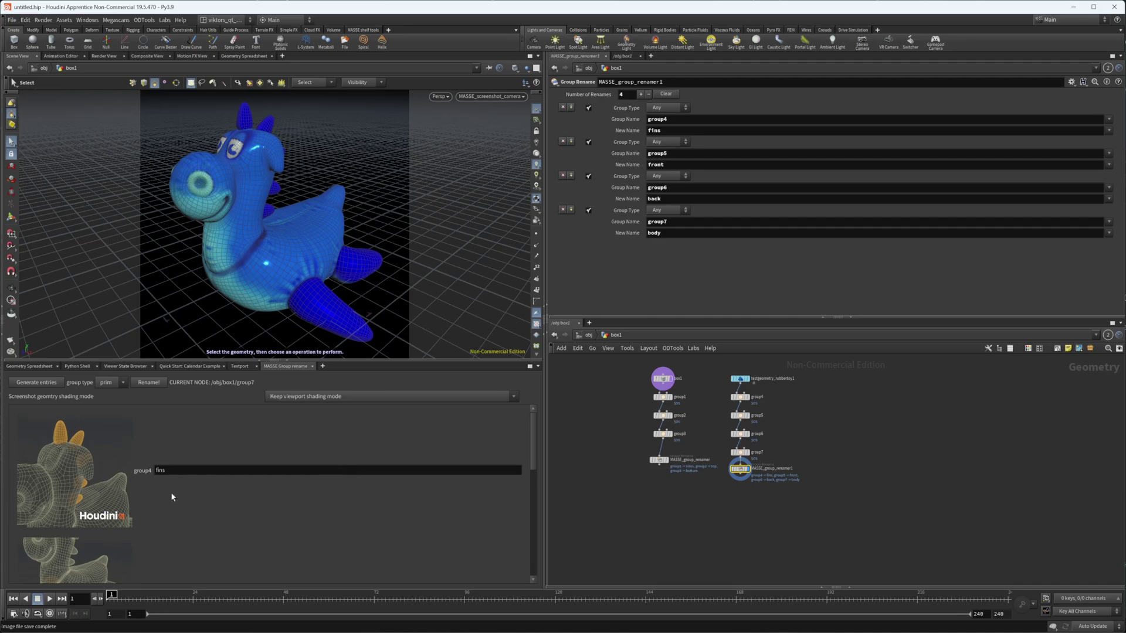
scroll(565, 476, "up", 1)
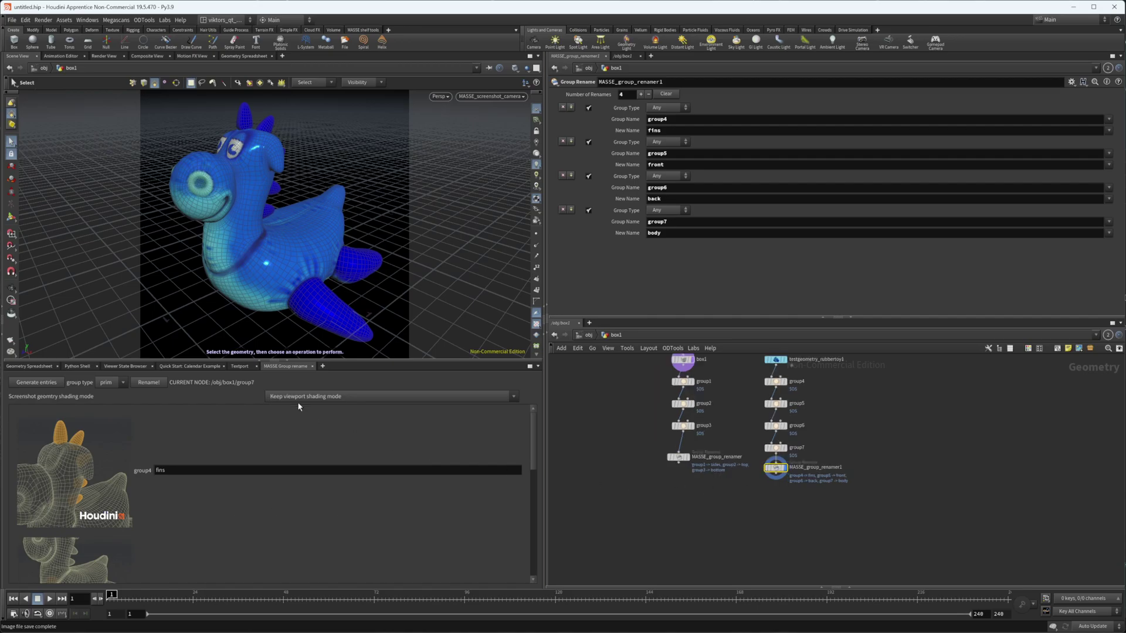
Select and display the MASSE_group_renamer node at the end of the box chain, and delete it.
left_click_drag(725, 483, 666, 451)
key("r")
scroll(717, 475, "up", 3)
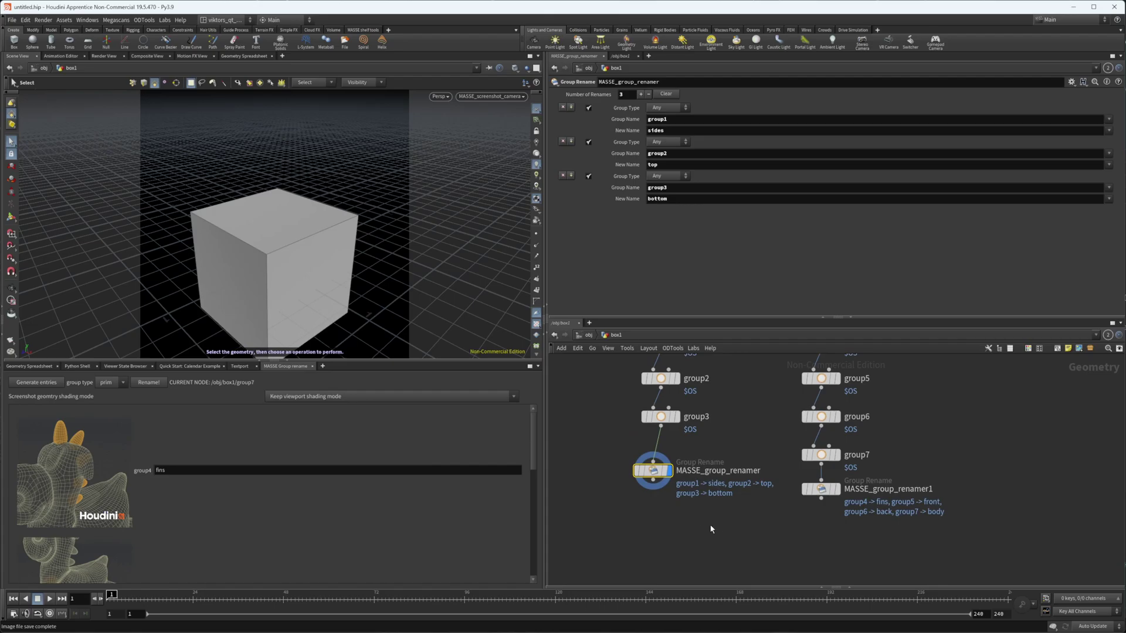
key("Delete")
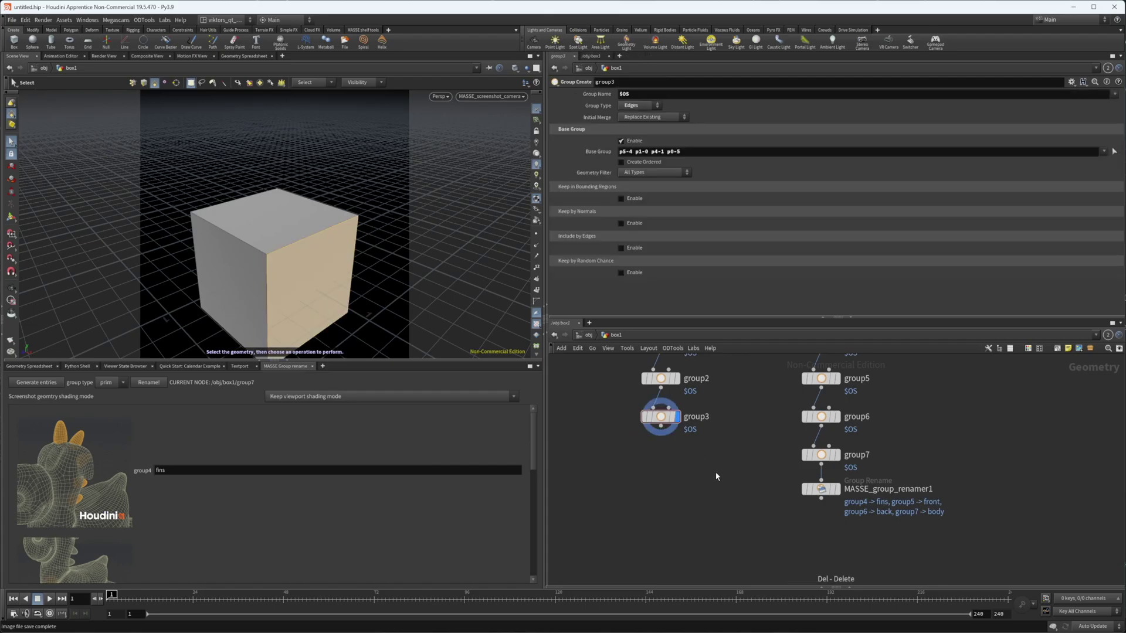
Frame the box, set the rename tool's group type to edge, and generate viewport-shaded preview entries for the group3 node.
left_click(292, 399)
left_click(337, 345)
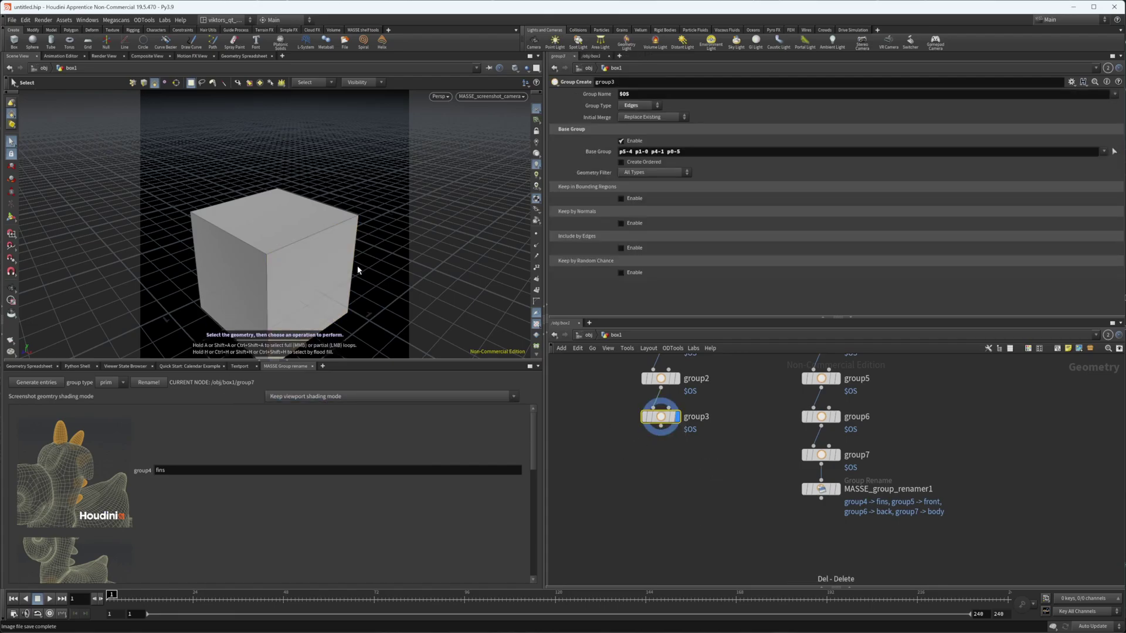
key("space+g")
right_click_drag(375, 266, 259, 294, "alt")
left_click_drag(258, 294, 402, 281, "alt")
key("s")
left_click(106, 382)
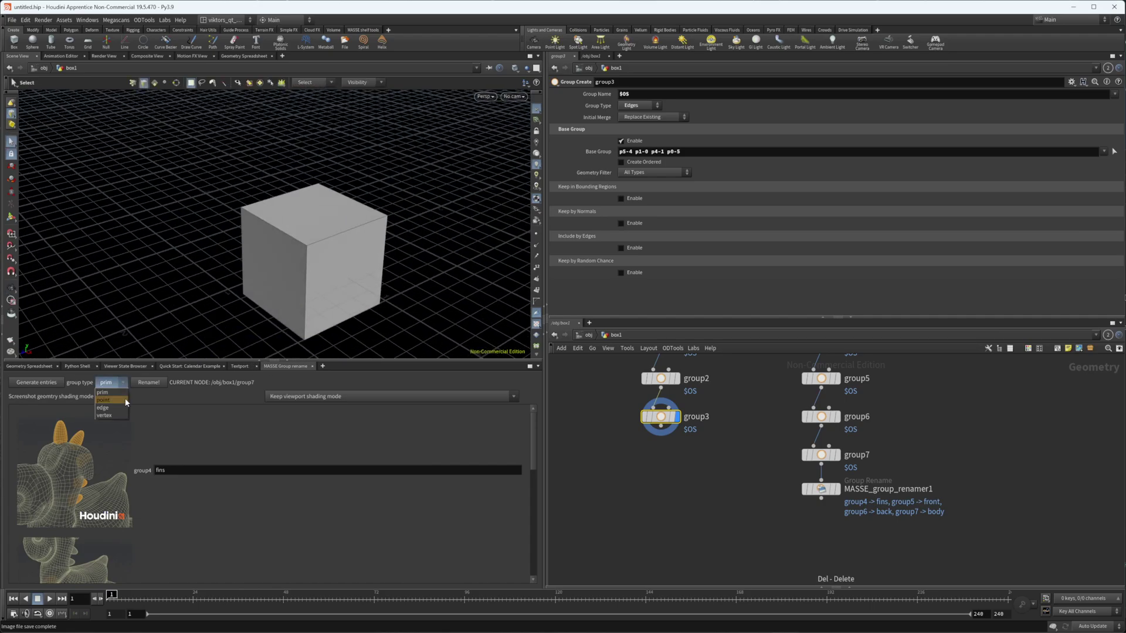
left_click(124, 407)
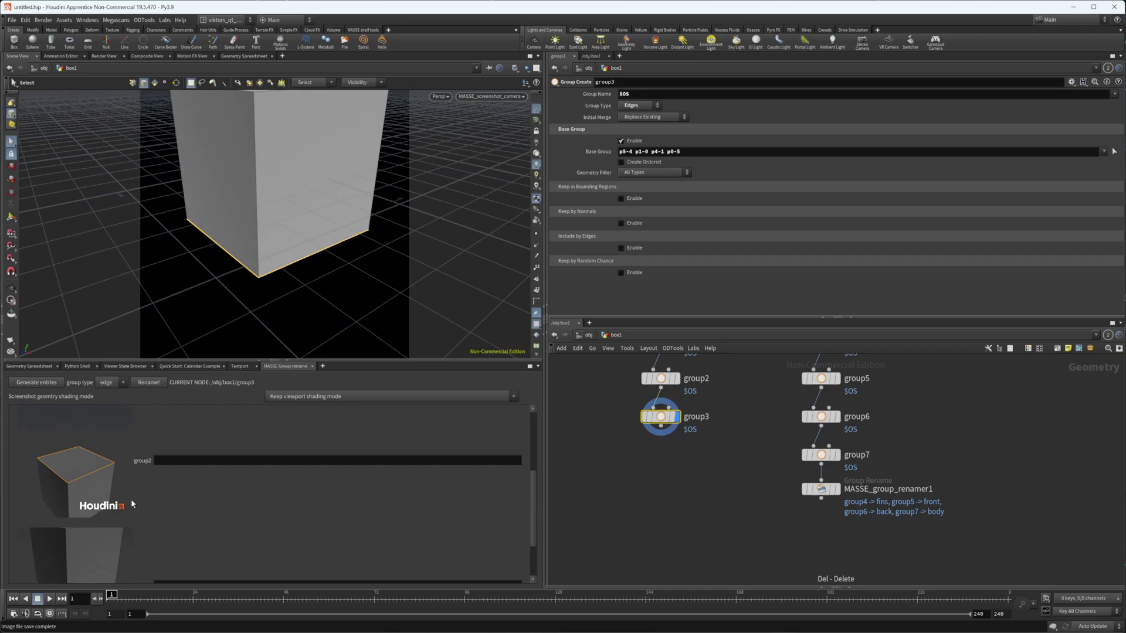
scroll(93, 489, "down", 1)
scroll(126, 542, "up", 4)
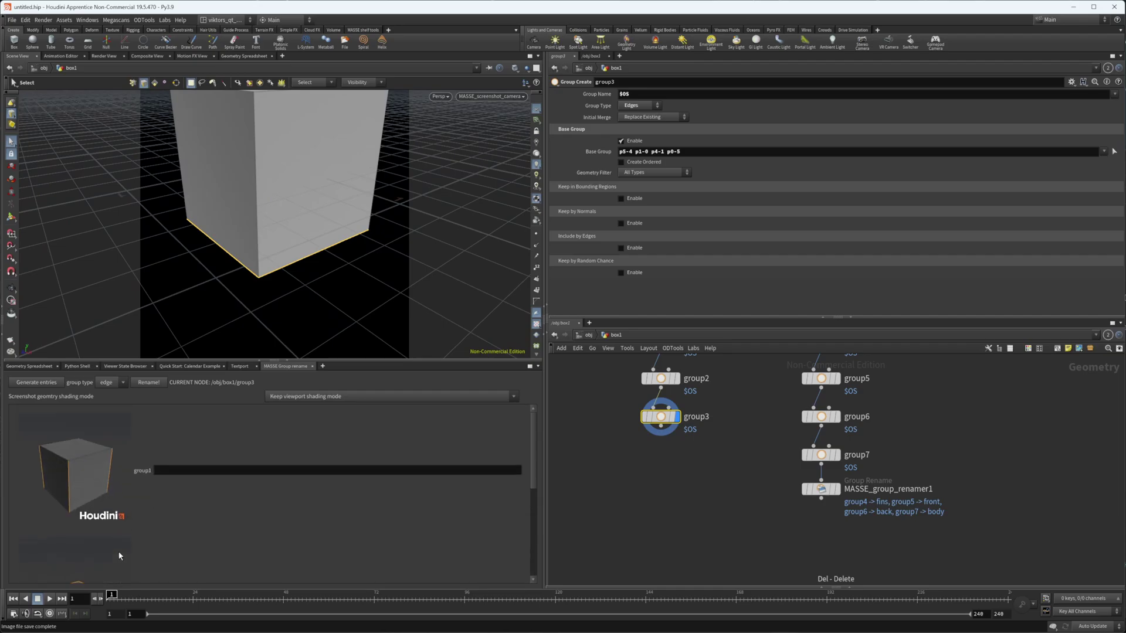
left_click(113, 383)
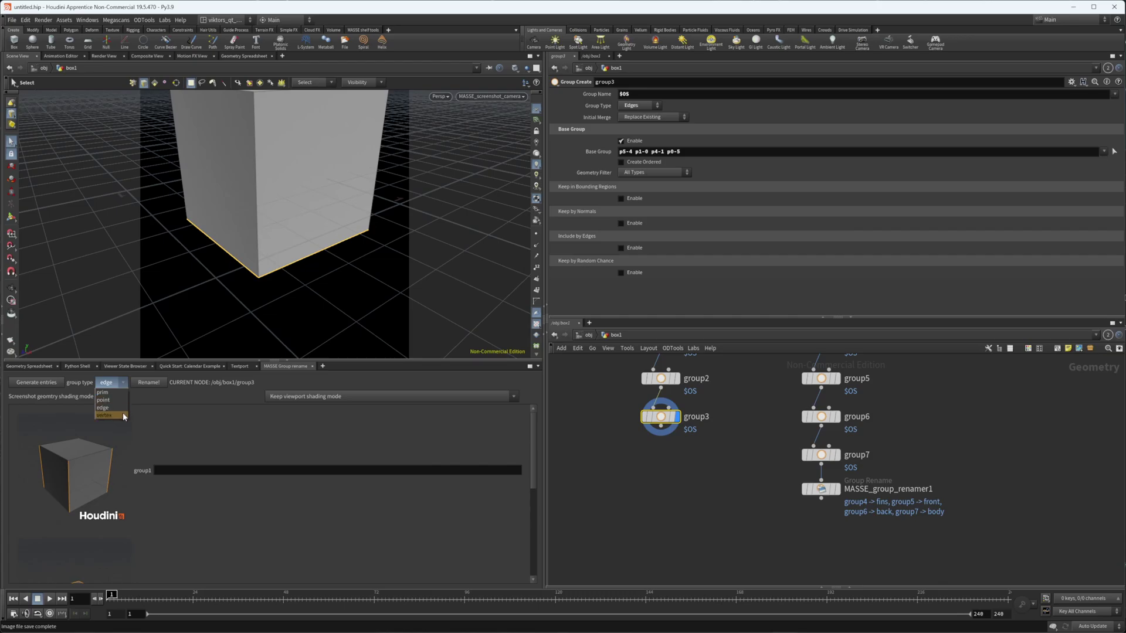
left_click(191, 441)
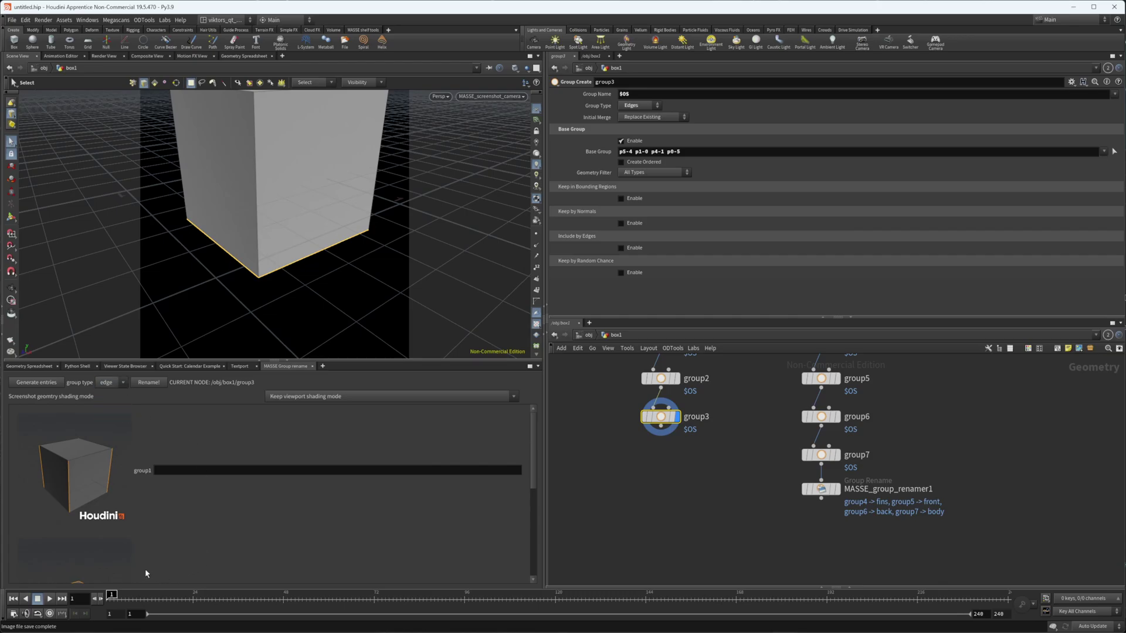
scroll(712, 508, "down", 3)
middle_click_drag(708, 505, 699, 542)
left_click_drag(721, 396, 668, 527)
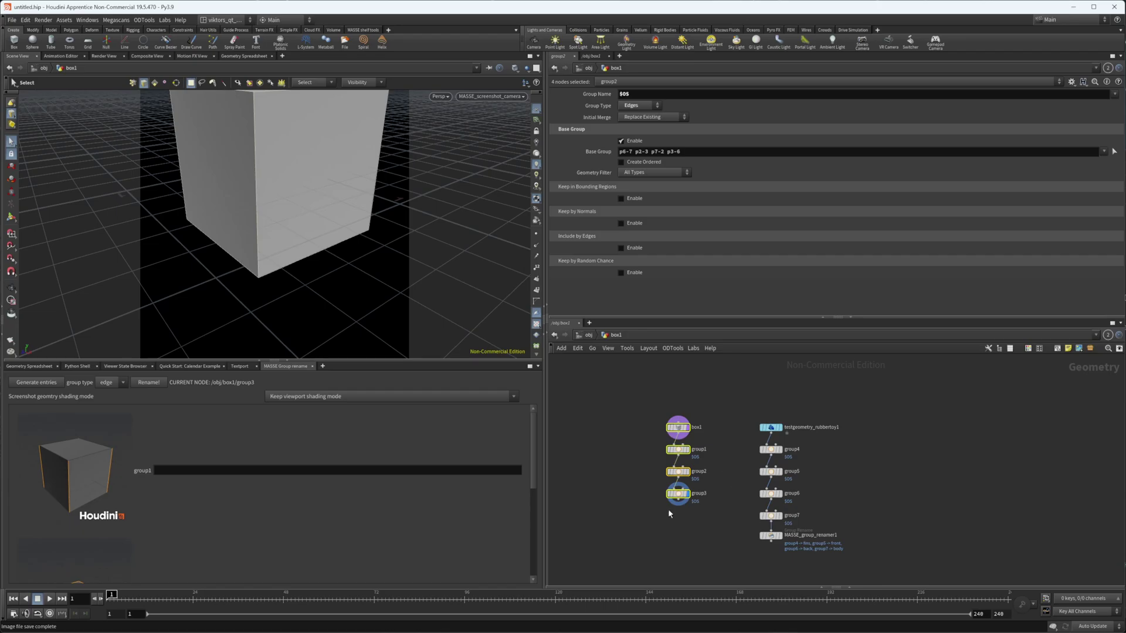
scroll(670, 514, "up", 3)
left_click(671, 486)
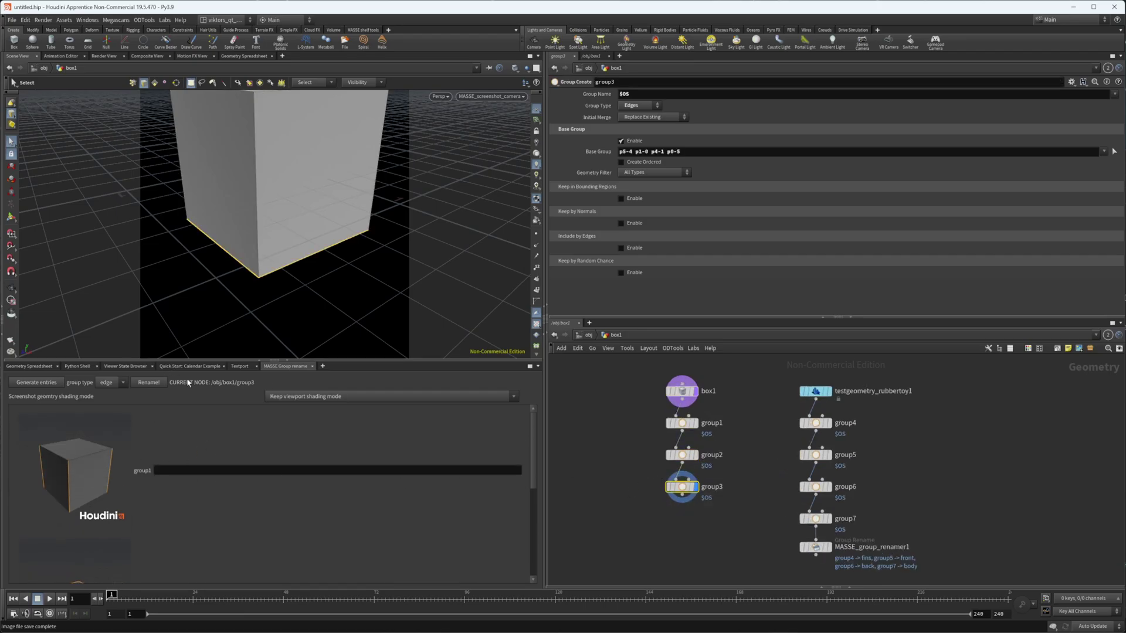
middle_click_drag(760, 536, 725, 485)
left_click(781, 497)
left_click(682, 479)
left_click(648, 437)
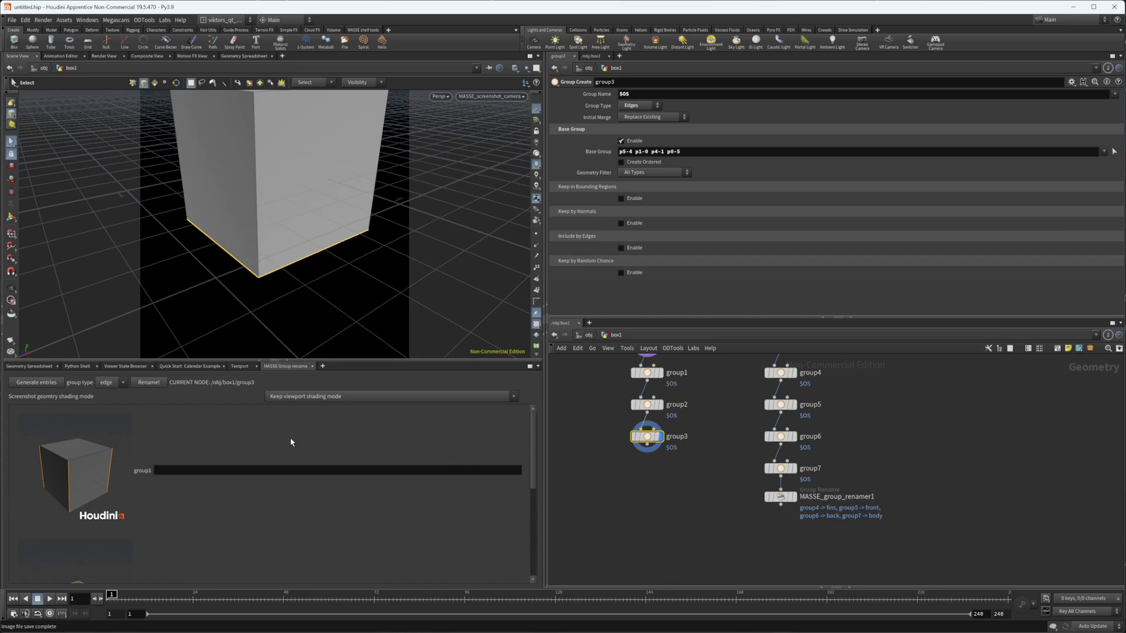
scroll(292, 442, "down", 3)
scroll(410, 474, "up", 3)
left_click(359, 397)
left_click(358, 397)
scroll(859, 515, "down", 5)
left_click_drag(872, 389, 803, 530)
left_click_drag(772, 485, 726, 404)
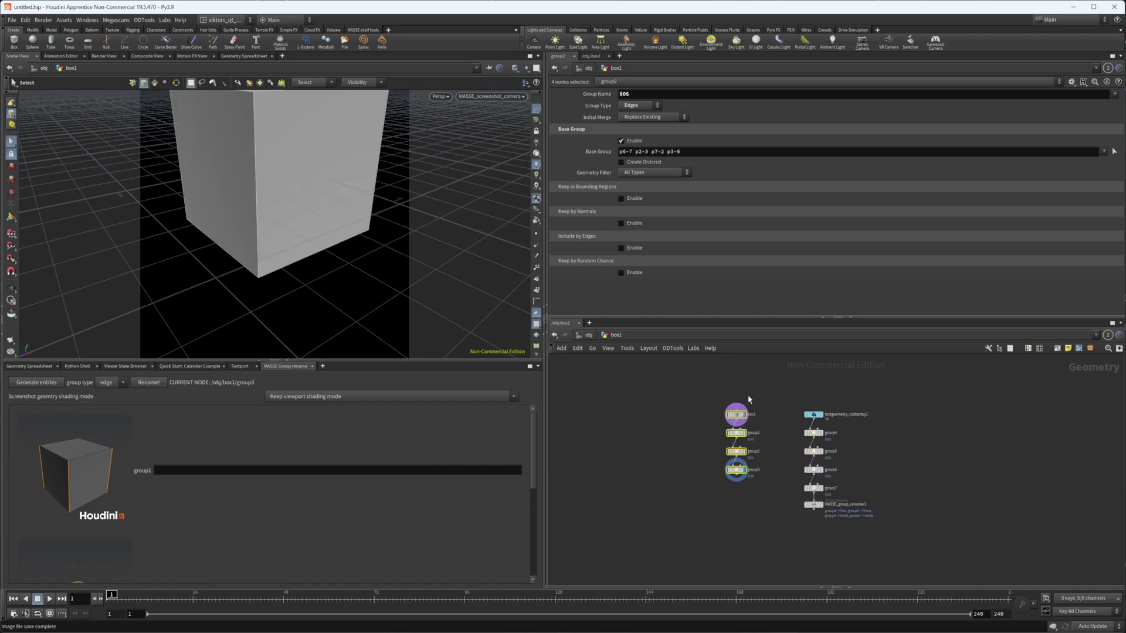
left_click(748, 399)
scroll(762, 478, "up", 2)
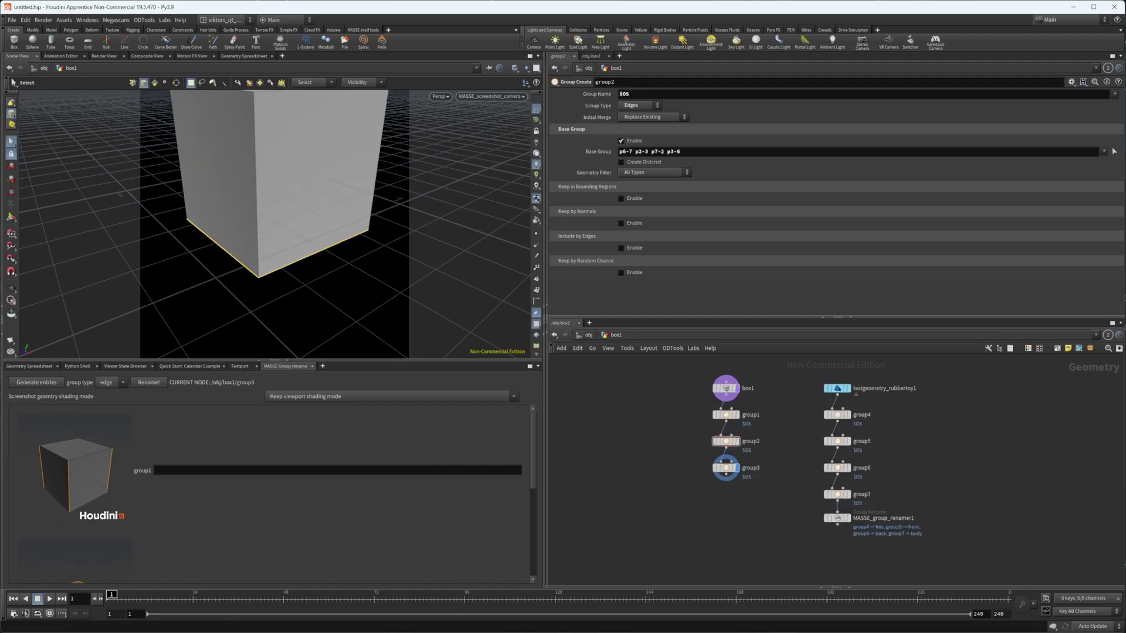
Switch to the web browser and view the MASSEParmUtilities repository page on GitHub.
mouse_move(221, 632)
left_click(256, 604)
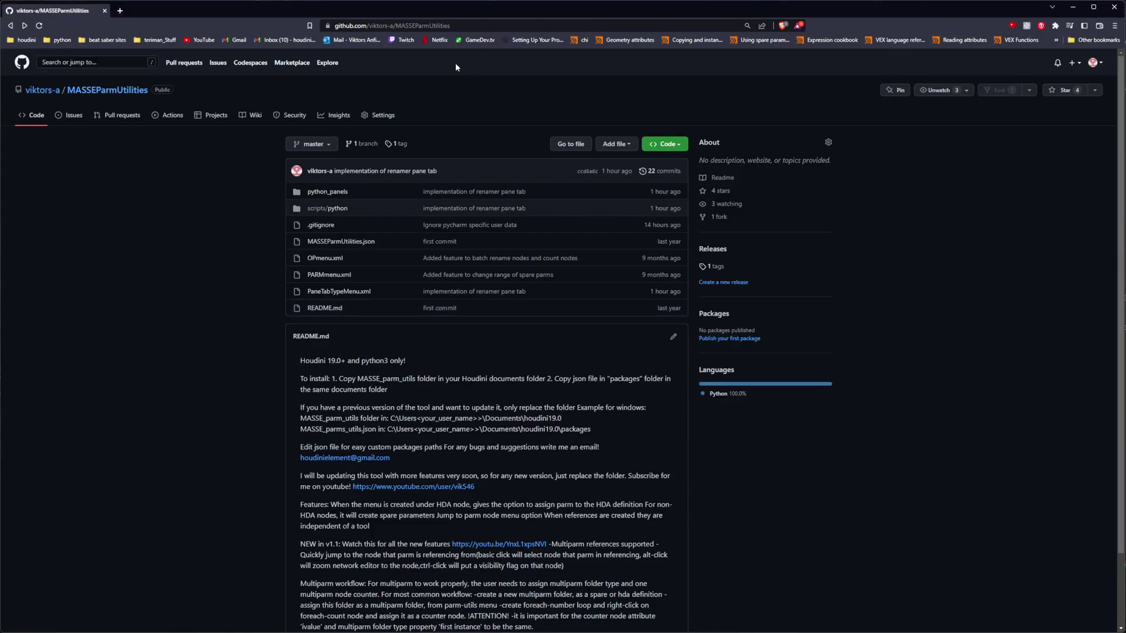
scroll(401, 417, "down", 1)
scroll(402, 418, "up", 1)
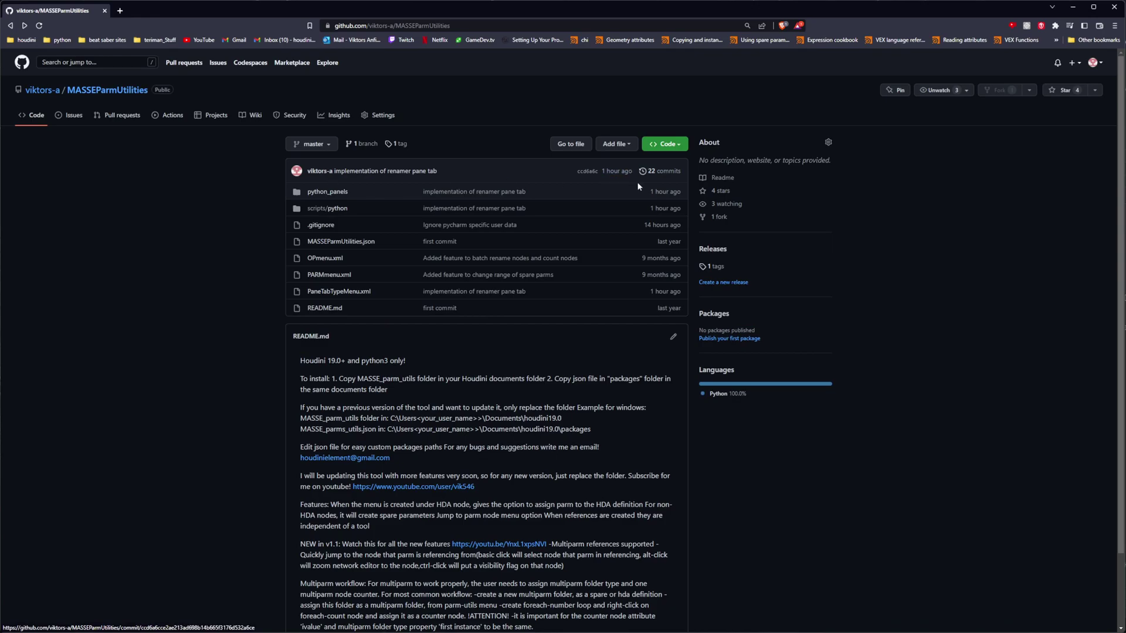
Show the repository's ZIP download option, and switch to the houdini19.5 documents folder in File Explorer.
left_click(665, 144)
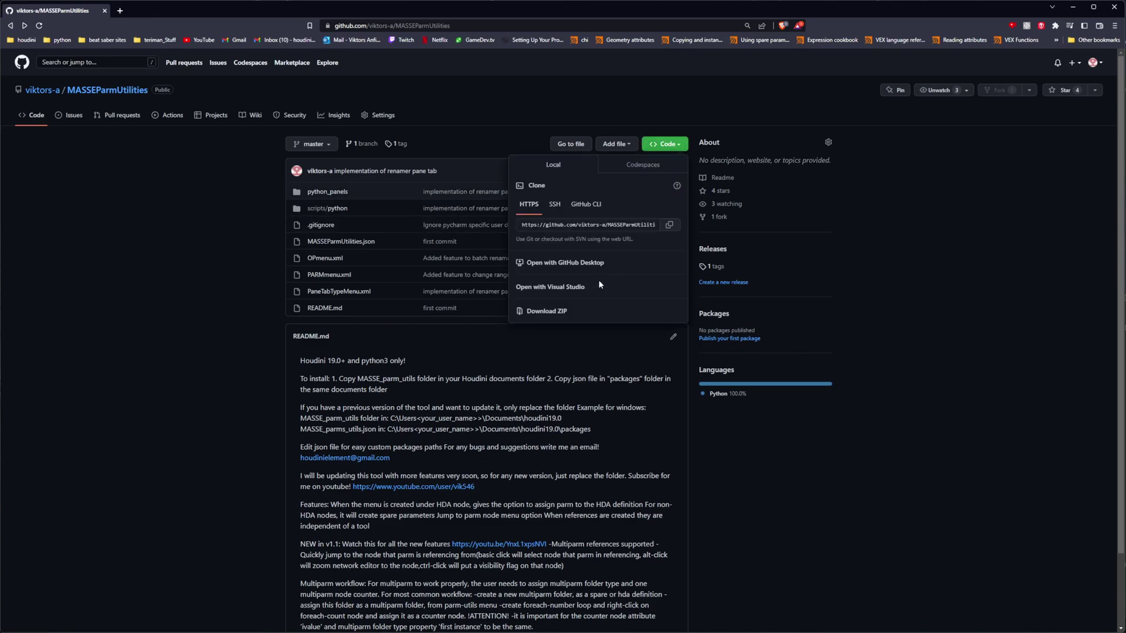
left_click(563, 312)
mouse_move(121, 632)
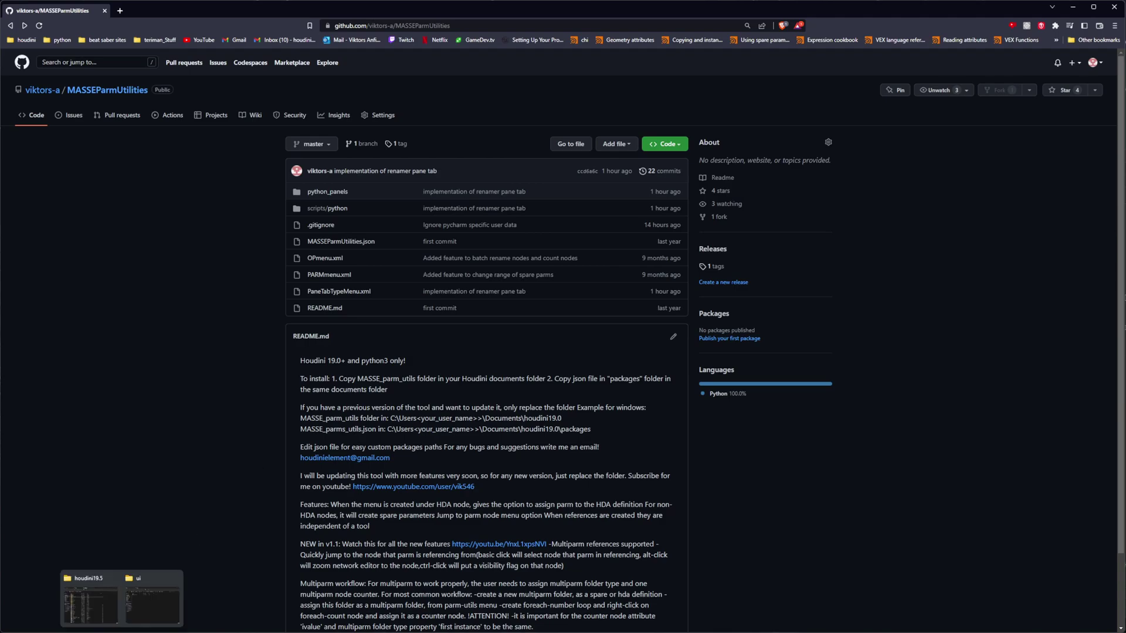
left_click(106, 606)
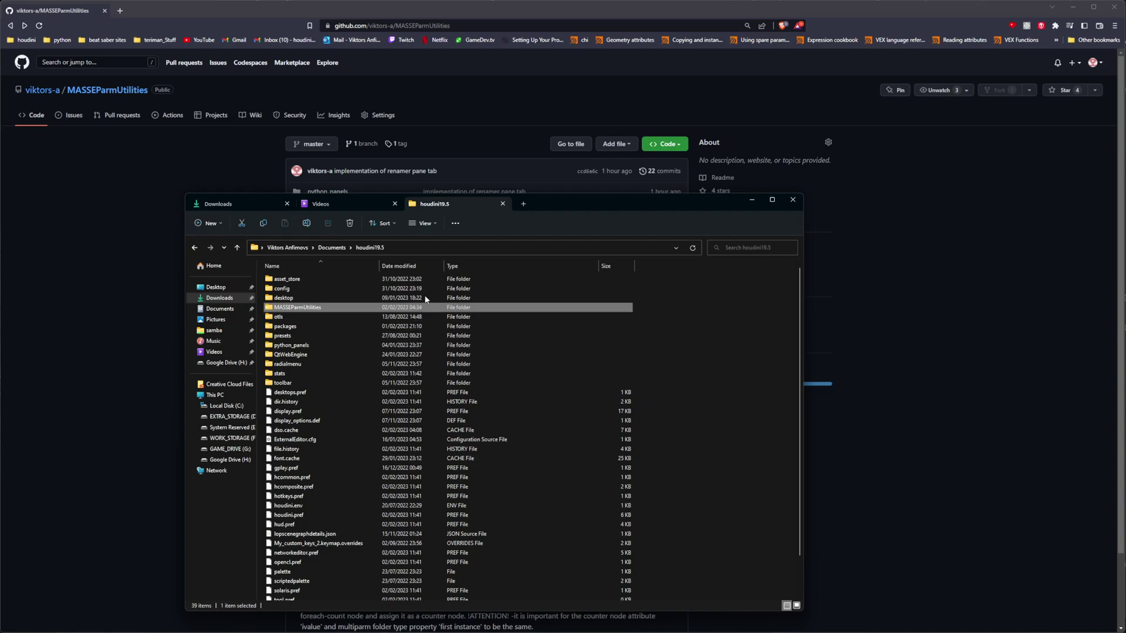
left_click_drag(542, 204, 549, 211)
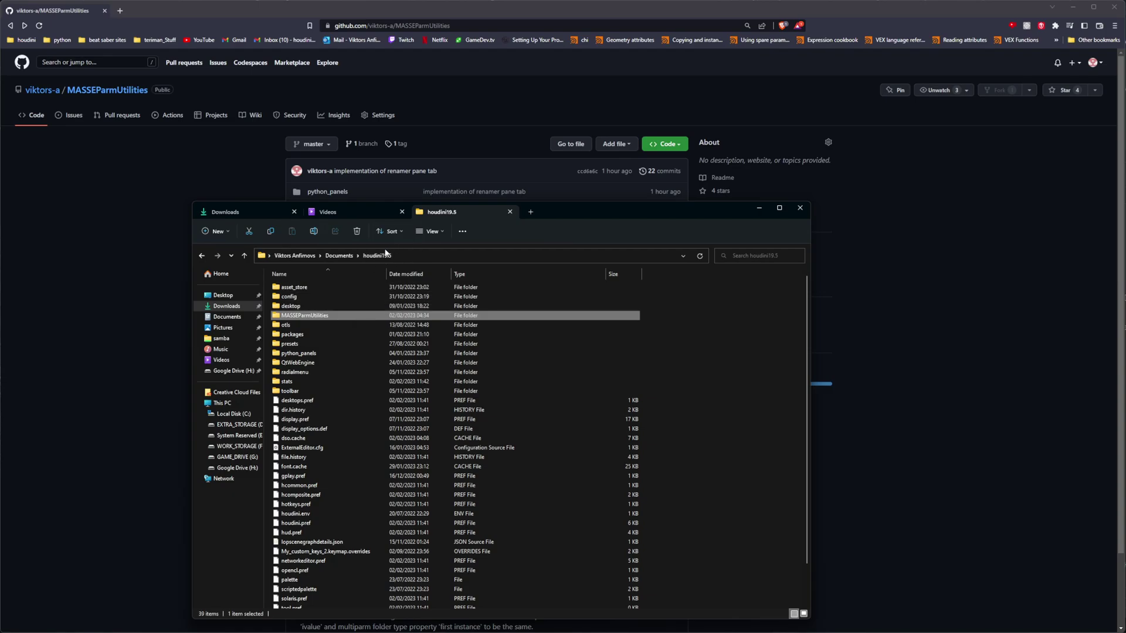
Open MASSEParmUtilities.json from the MASSEParmUtilities folder in Visual Studio Code, view its contents, and close it.
double_click(323, 318)
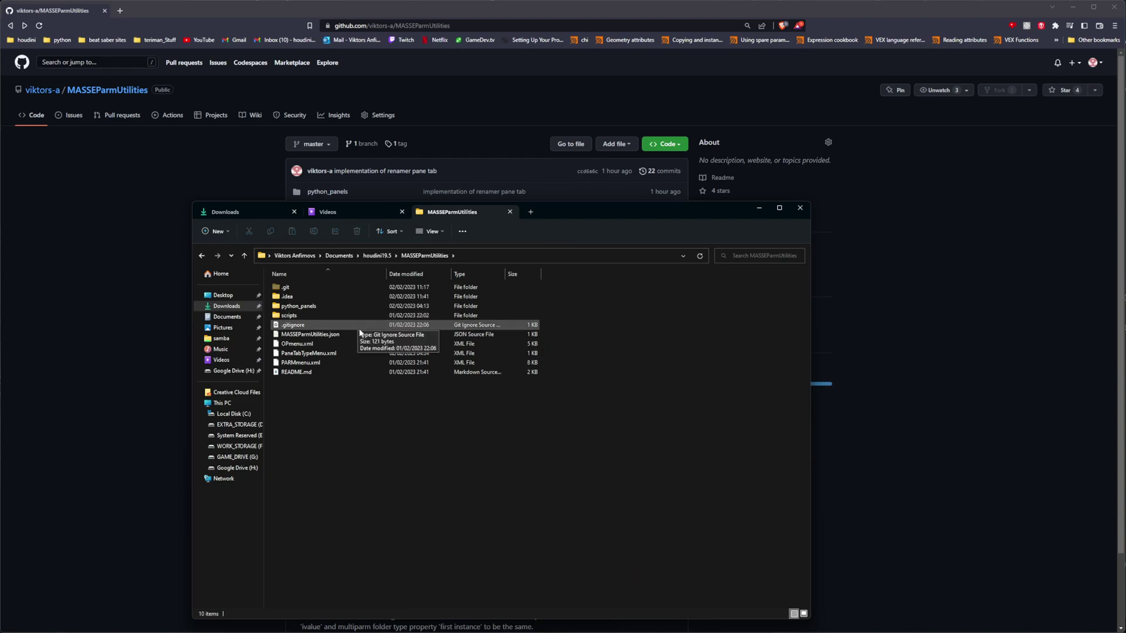
double_click(328, 334)
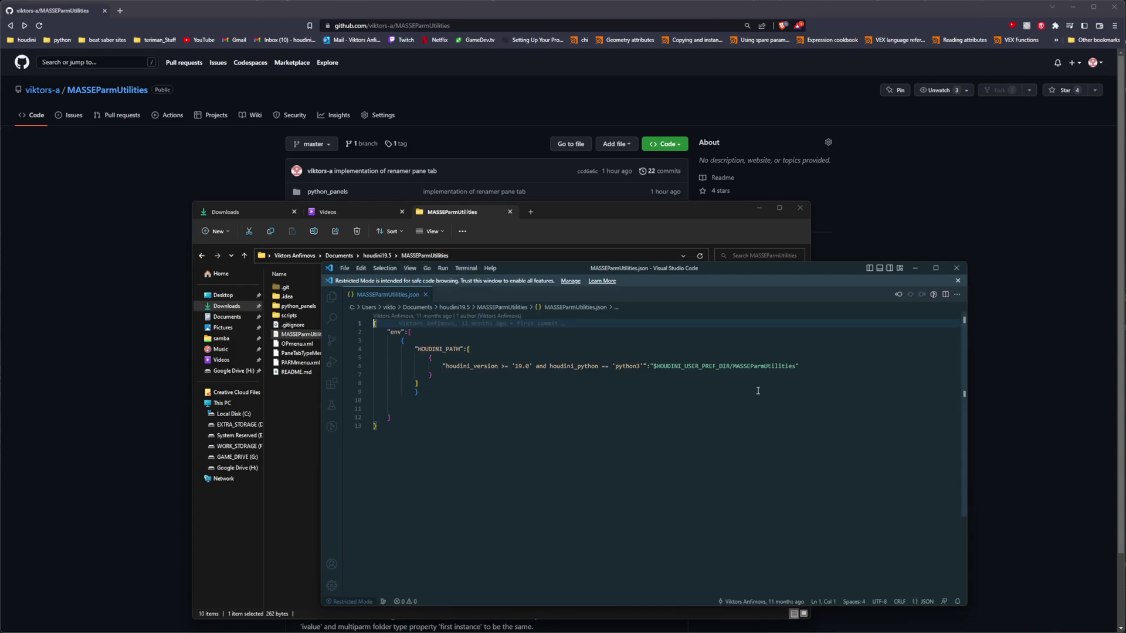
left_click_drag(657, 268, 777, 281)
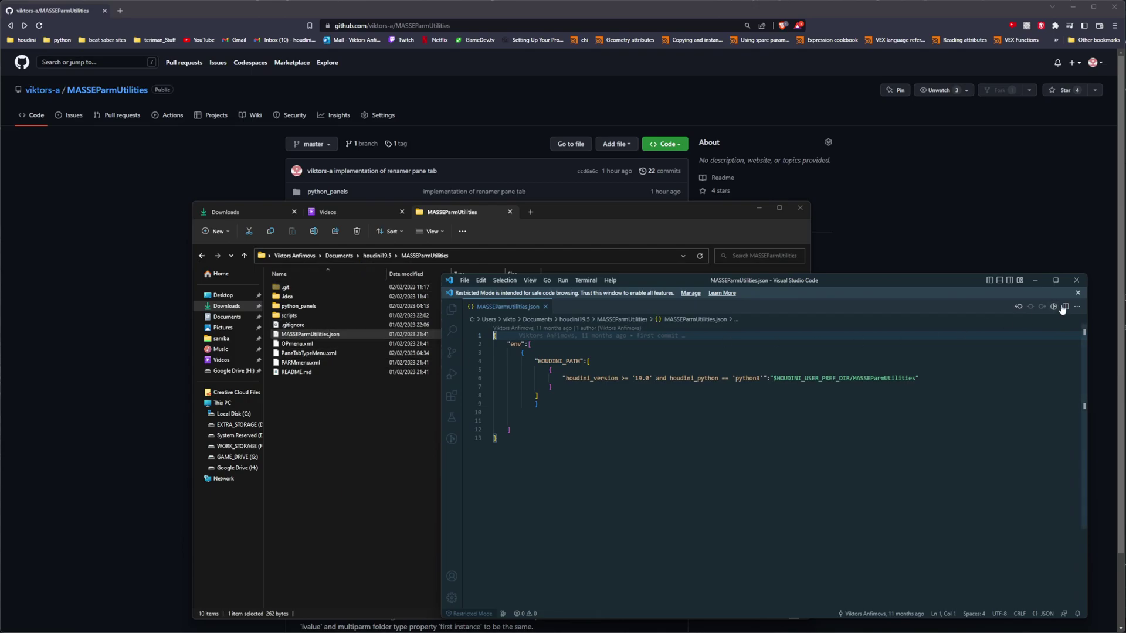
left_click(1077, 285)
View the package JSON files in the houdini19.5 packages folder, and return to the houdini19.5 folder.
left_click(389, 256)
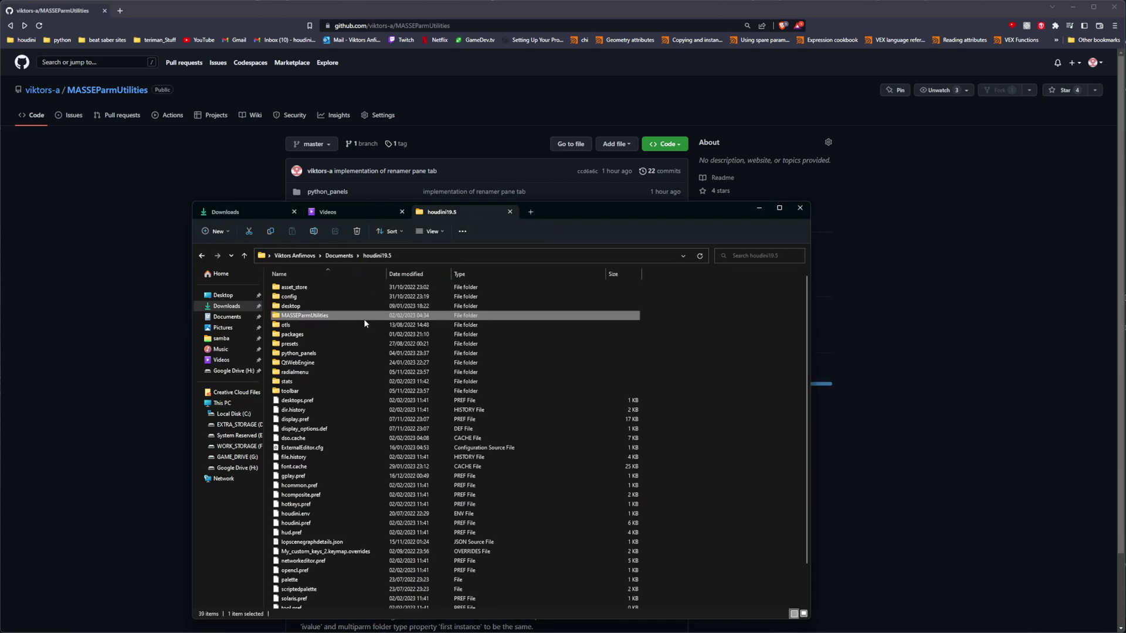
double_click(324, 336)
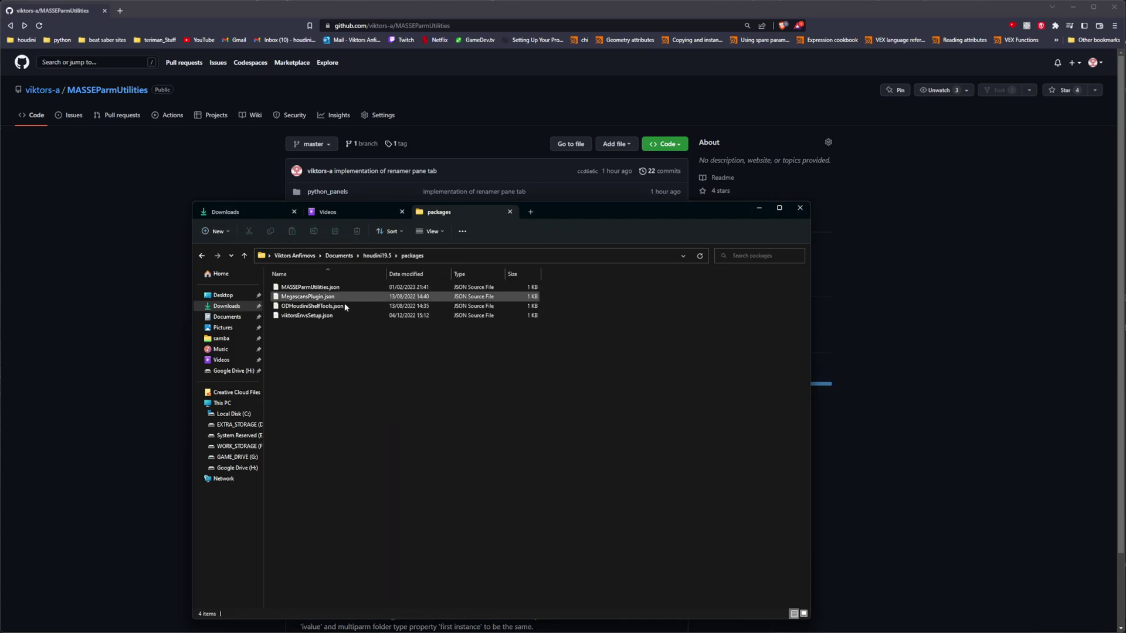
left_click(377, 256)
scroll(379, 568, "down", 1)
scroll(379, 568, "up", 1)
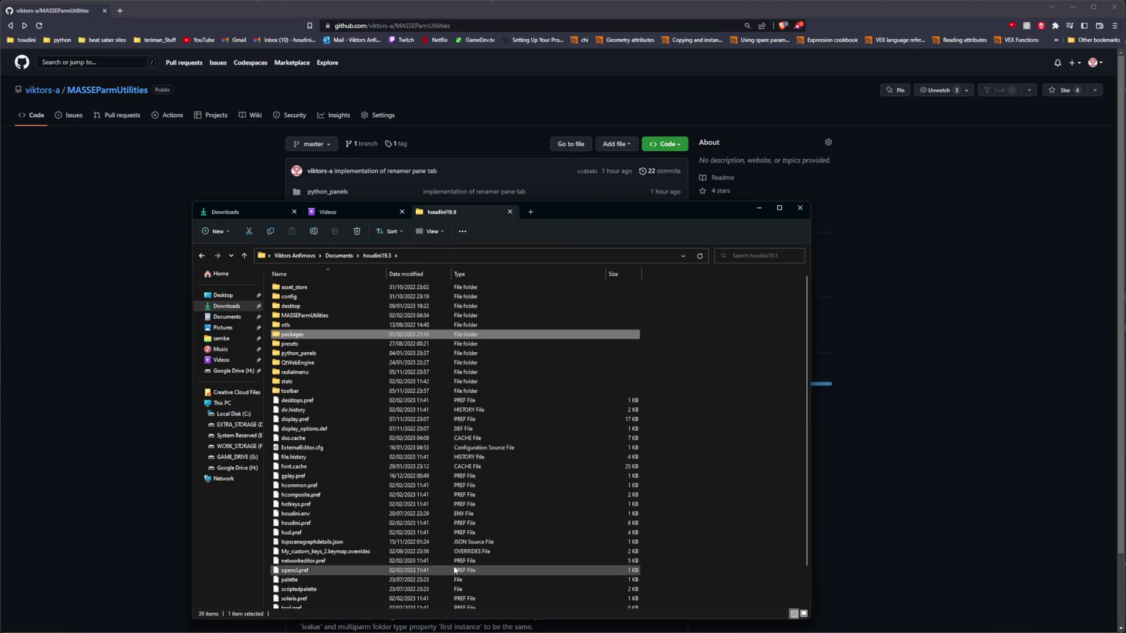
Reopen MASSEParmUtilities.json from the MASSEParmUtilities folder, inspect its HOUDINI_PATH entry, and close the file.
double_click(354, 315)
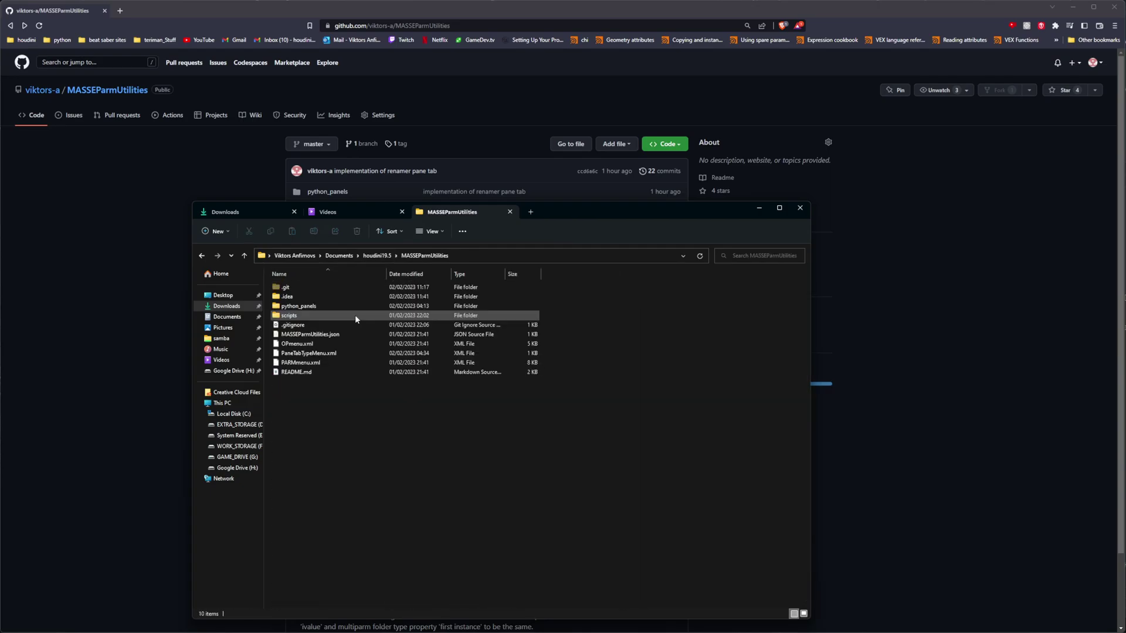
left_click(377, 256)
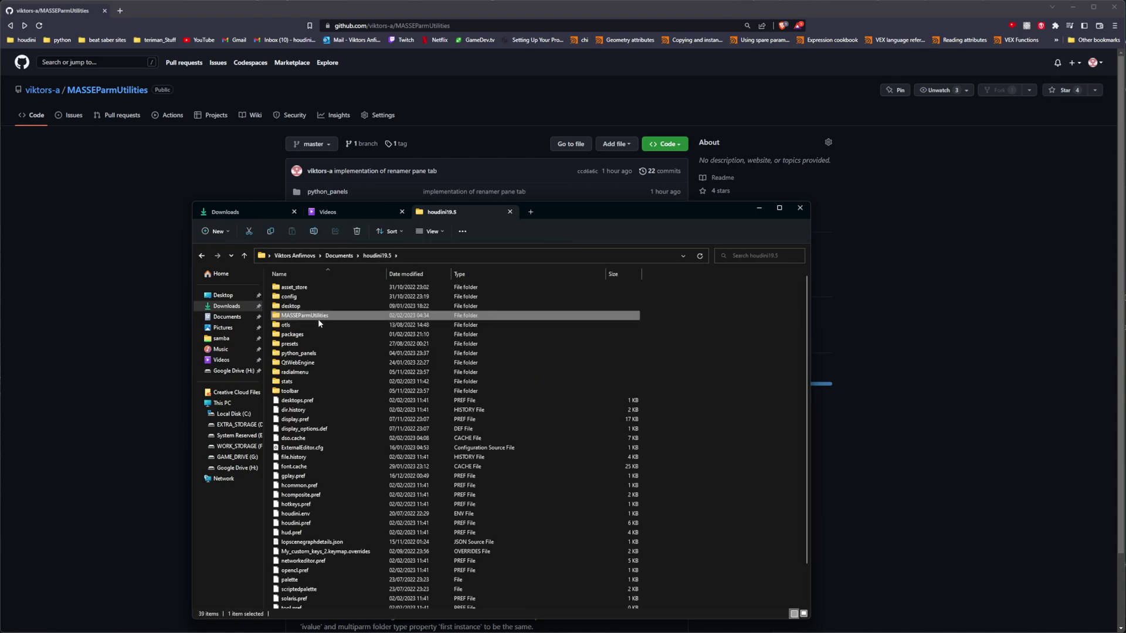
double_click(319, 319)
double_click(350, 334)
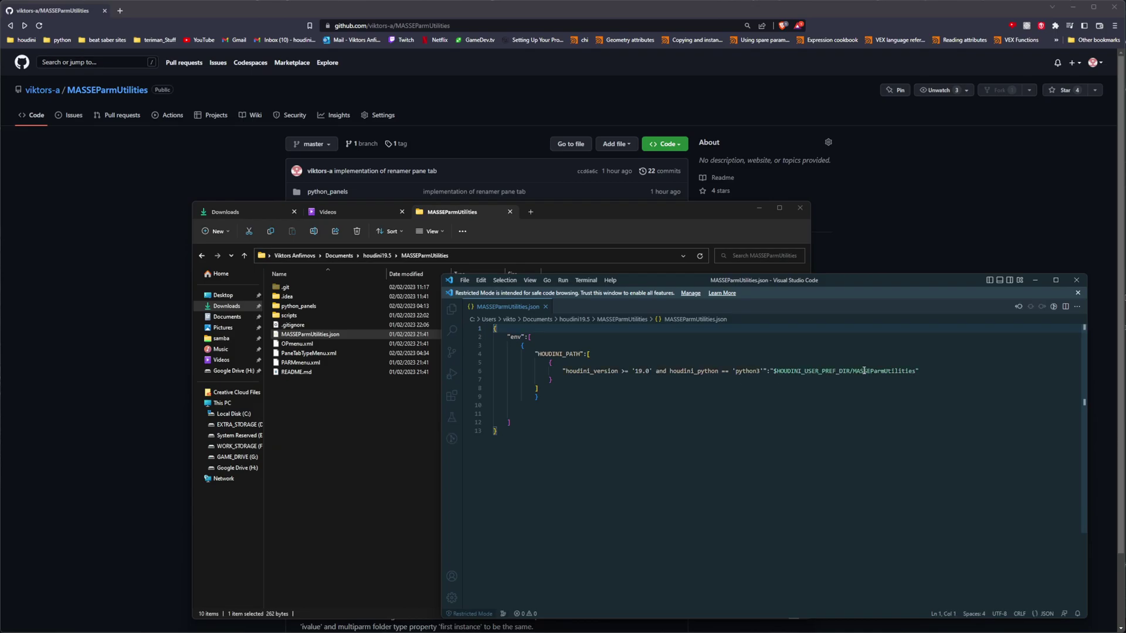
left_click(876, 387)
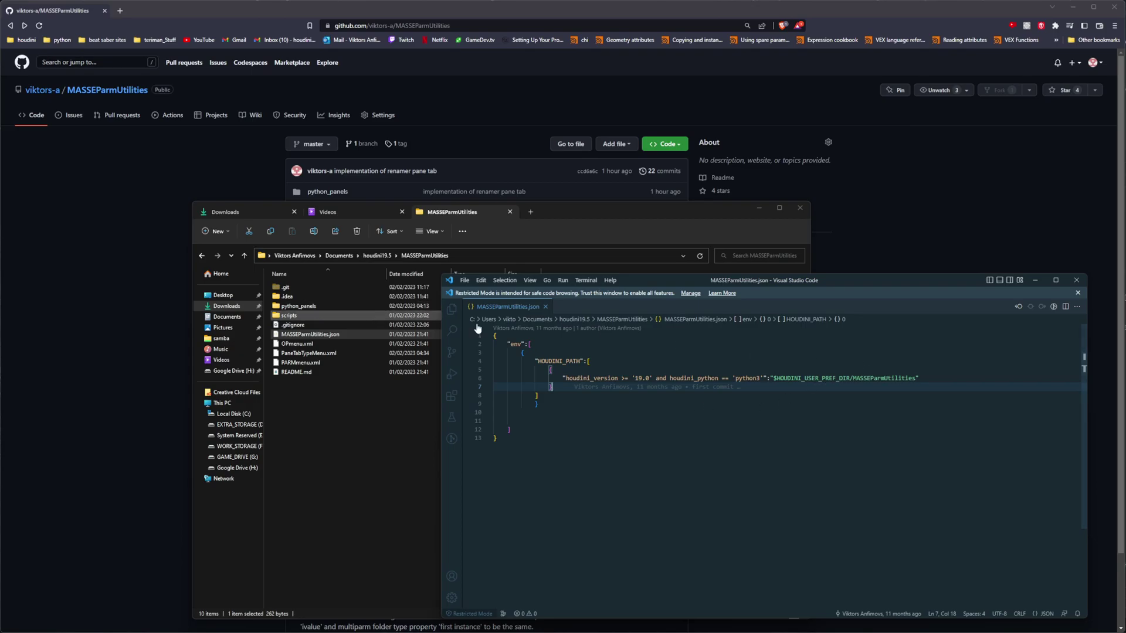
left_click(1077, 280)
Go back to the houdini19.5 folder and review the contents of its MASSEParmUtilities folder.
left_click(378, 255)
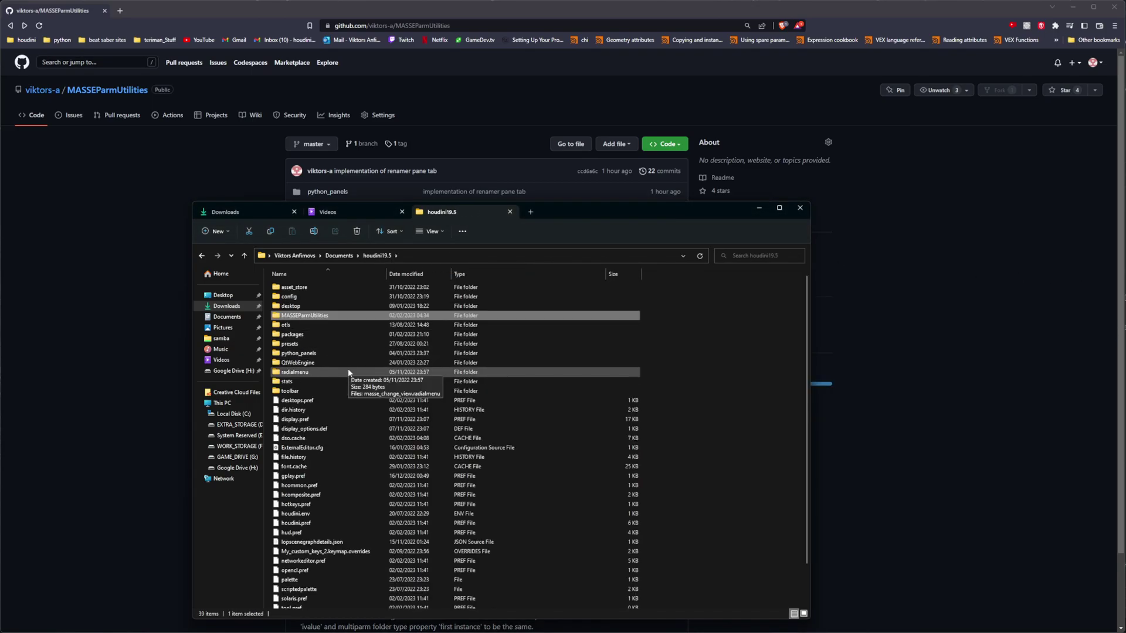
double_click(319, 316)
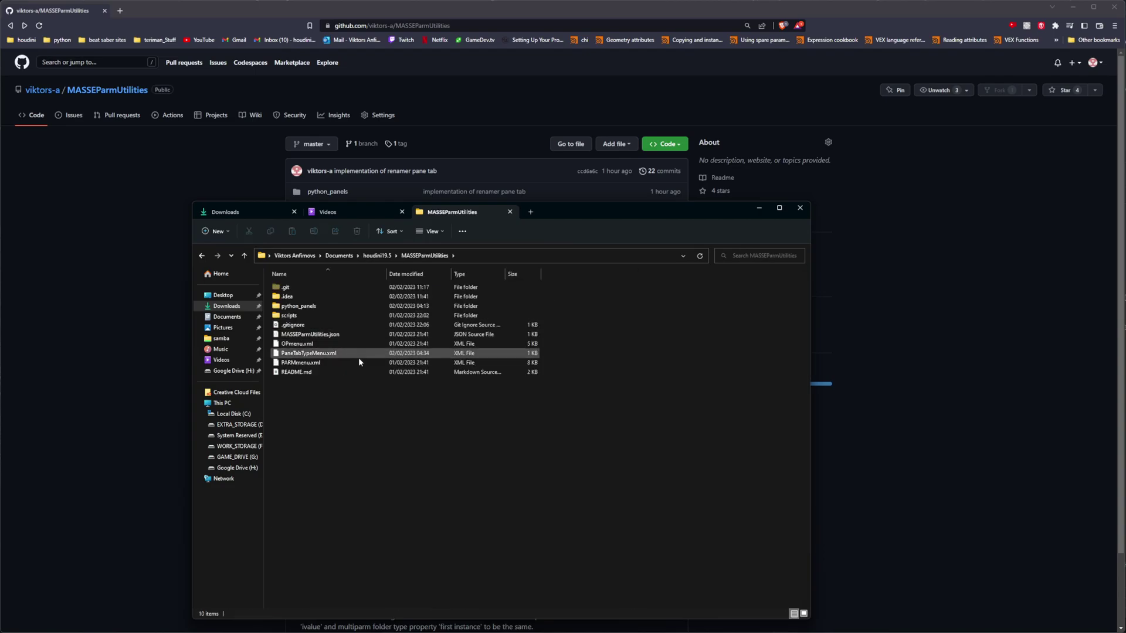
left_click_drag(577, 213, 645, 204)
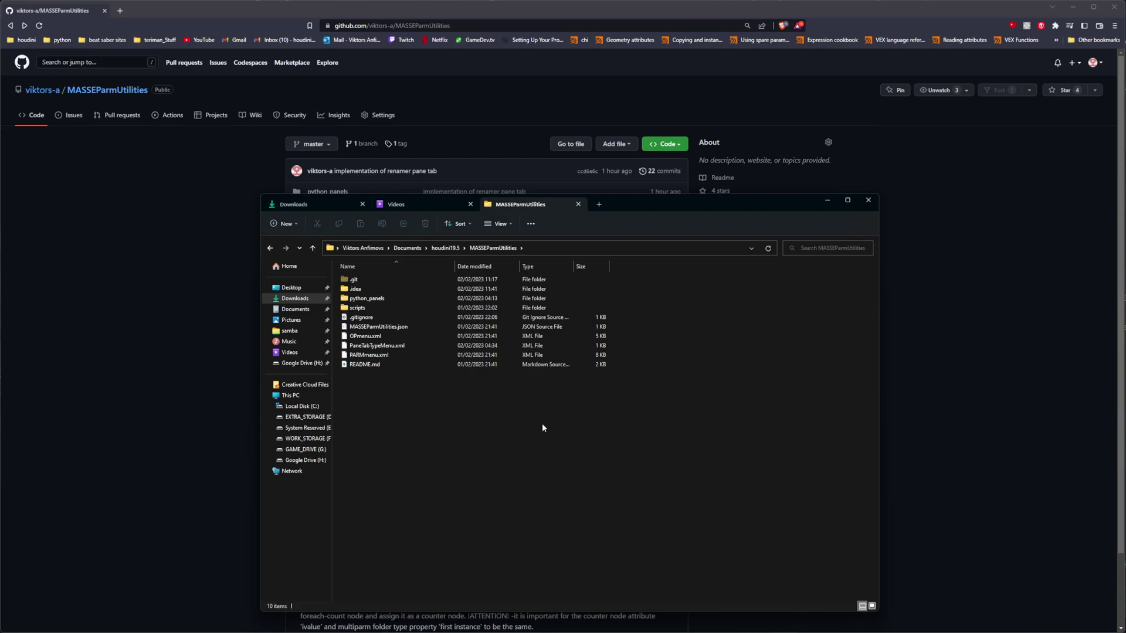
Return to the repository page in the browser and point out where its ZIP can be downloaded.
left_click(1031, 359)
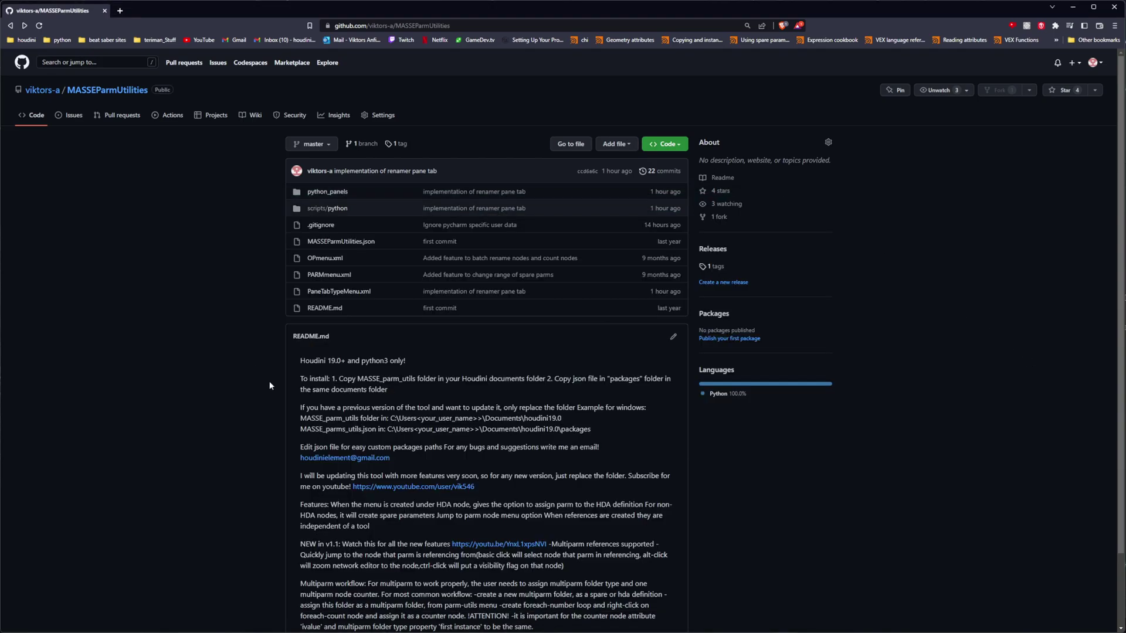
left_click(616, 144)
left_click(661, 144)
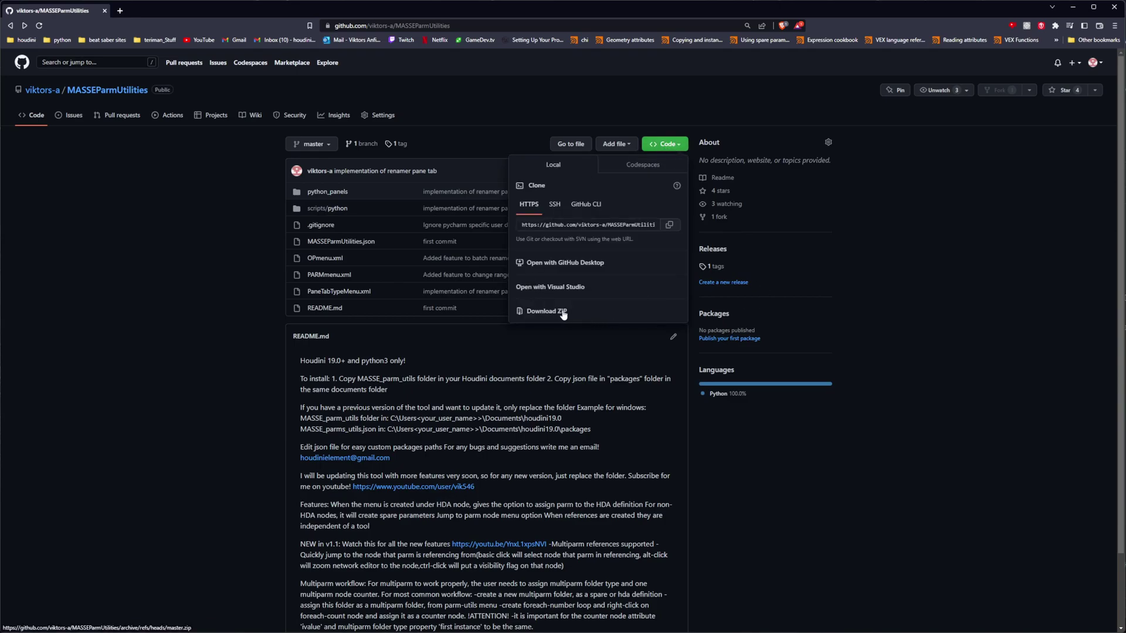
left_click(250, 491)
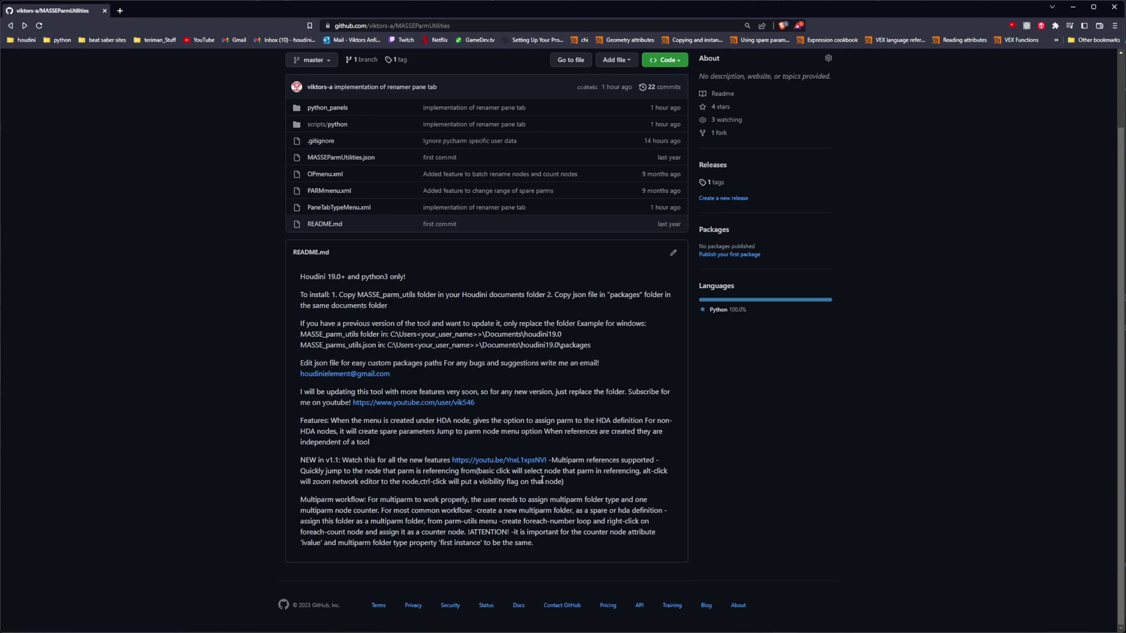
Examine the README's installation and update instructions, feature notes and contact e-mail on the repository page.
left_click_drag(307, 360, 509, 429)
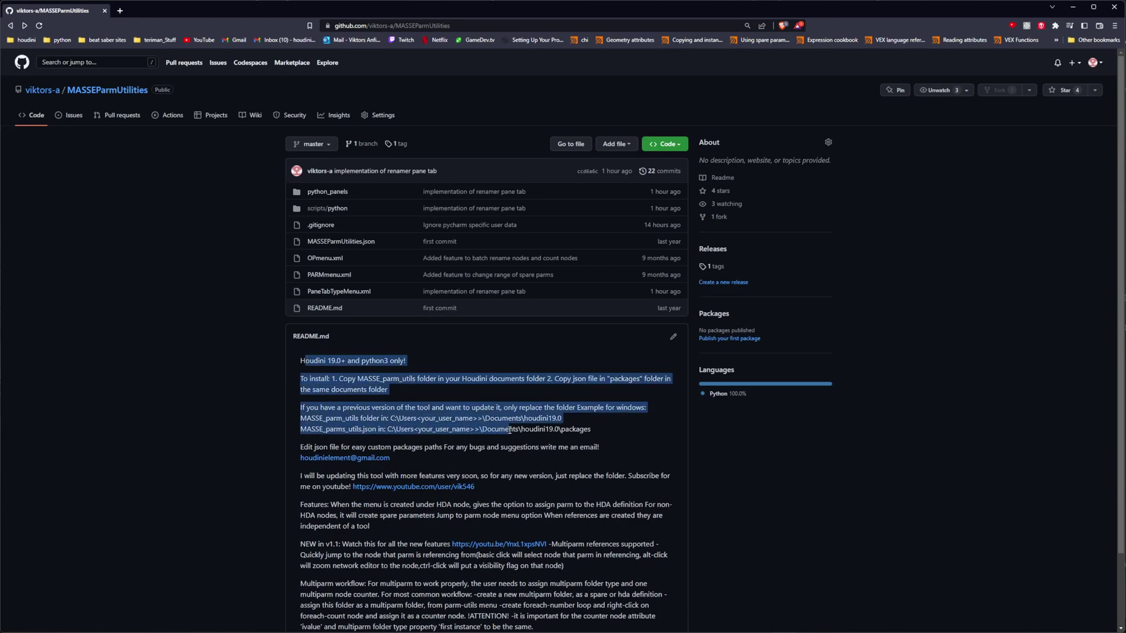
scroll(510, 430, "down", 1)
left_click(579, 455)
left_click_drag(548, 584, 299, 319)
left_click(318, 316)
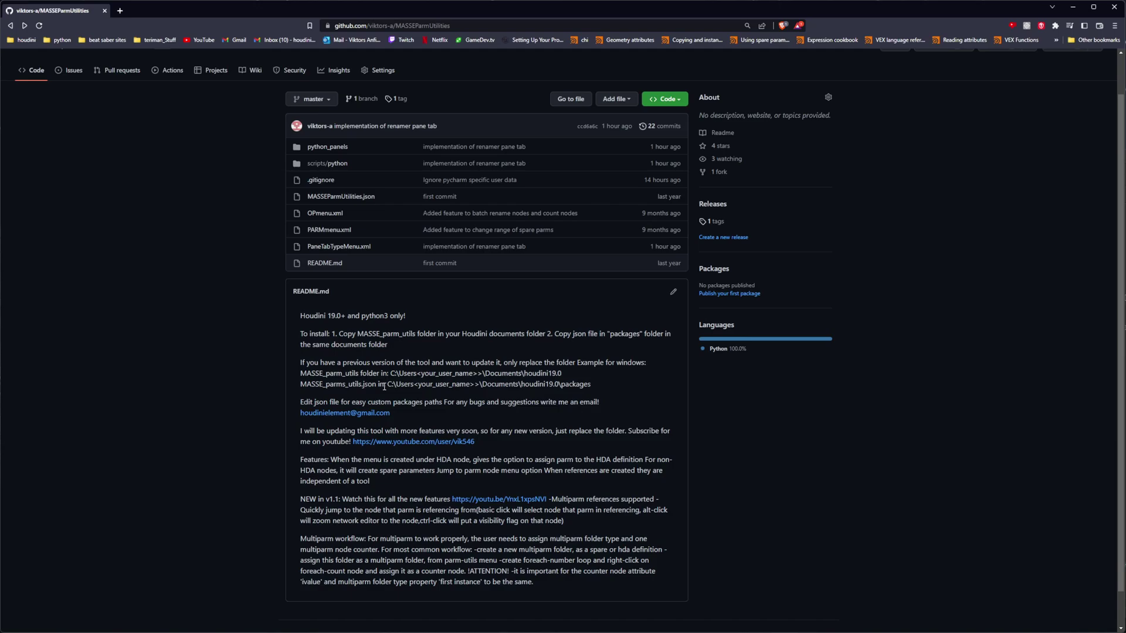
scroll(420, 307, "up", 1)
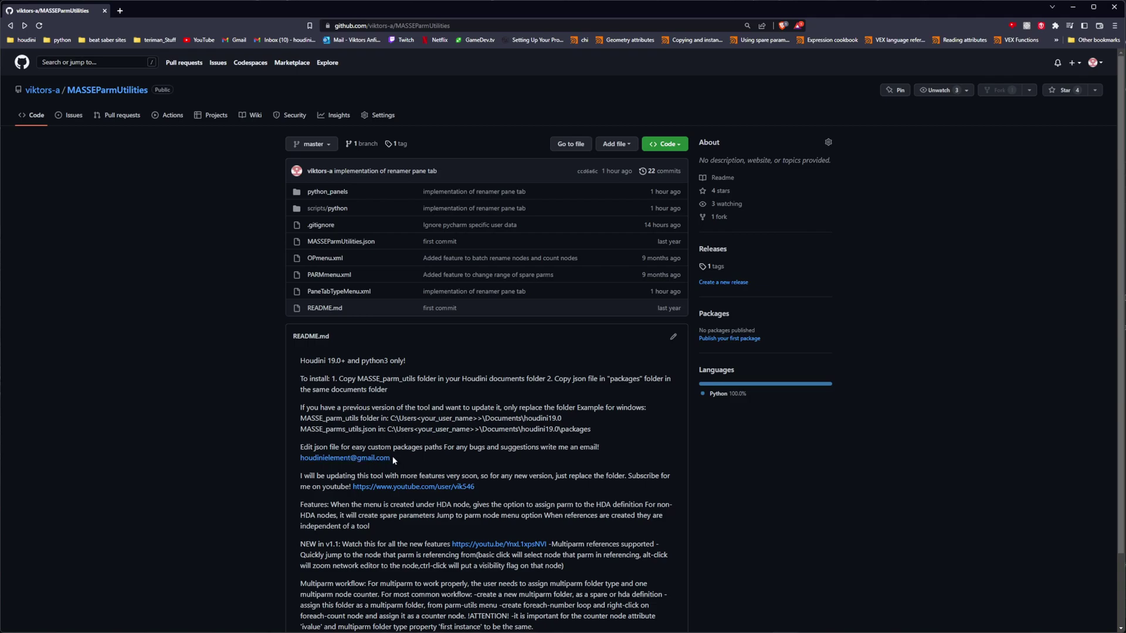
left_click_drag(391, 458, 300, 462)
left_click(321, 475)
double_click(439, 516)
Switch to Houdini, display the MASSE_group_renamer1 node at the end of the rubber toy chain, and frame the toy.
left_click(459, 616)
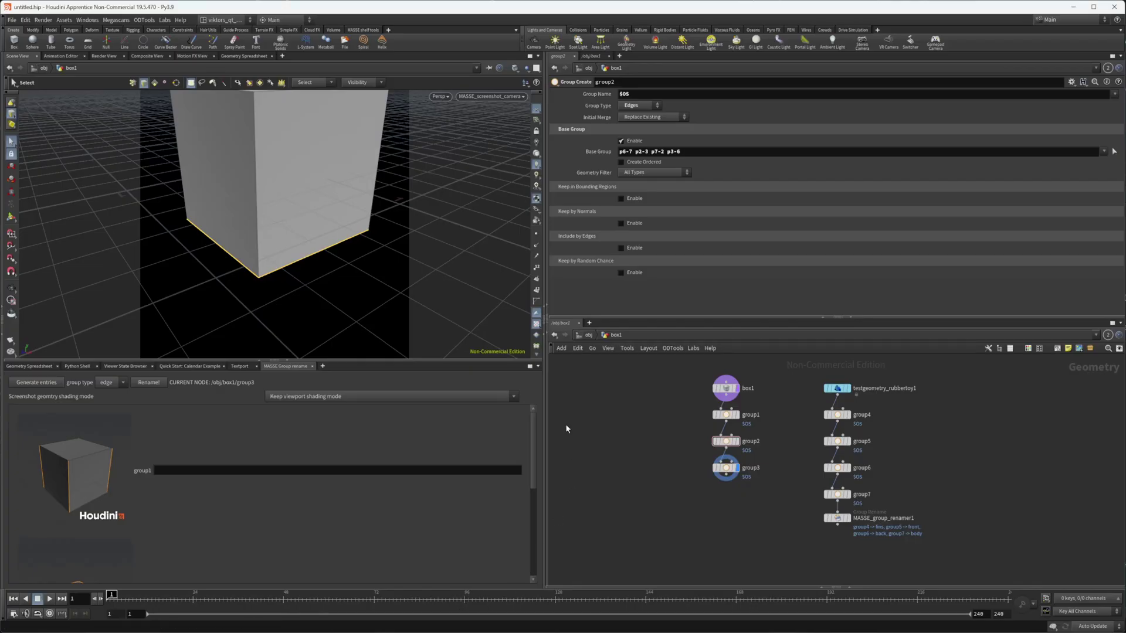
left_click(826, 519)
key("r")
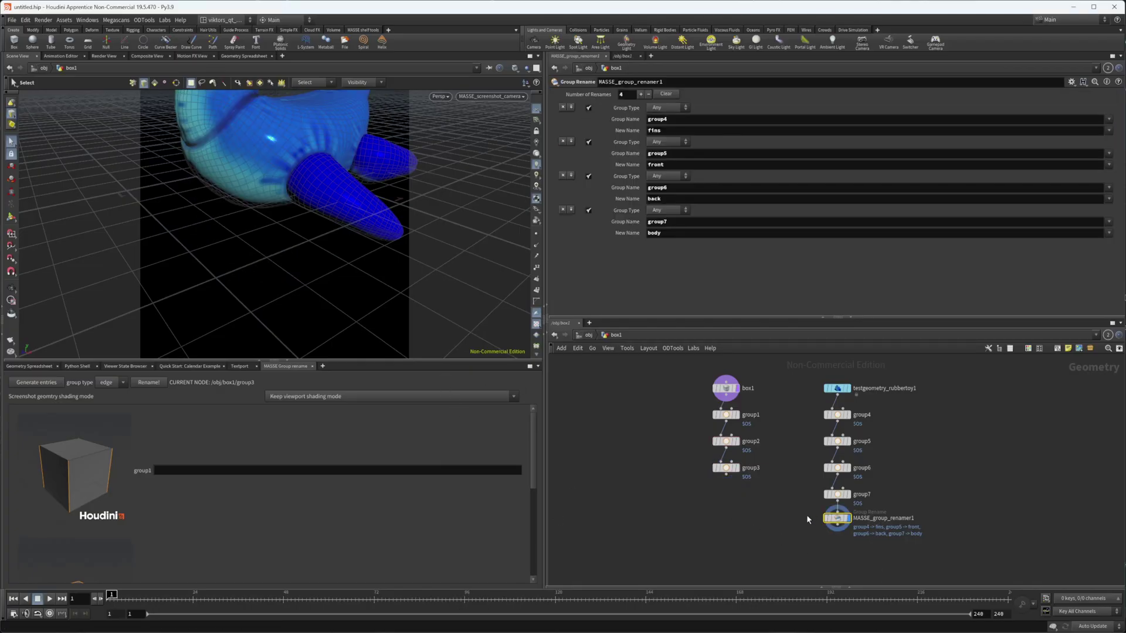
key("space+g")
key("space+g")
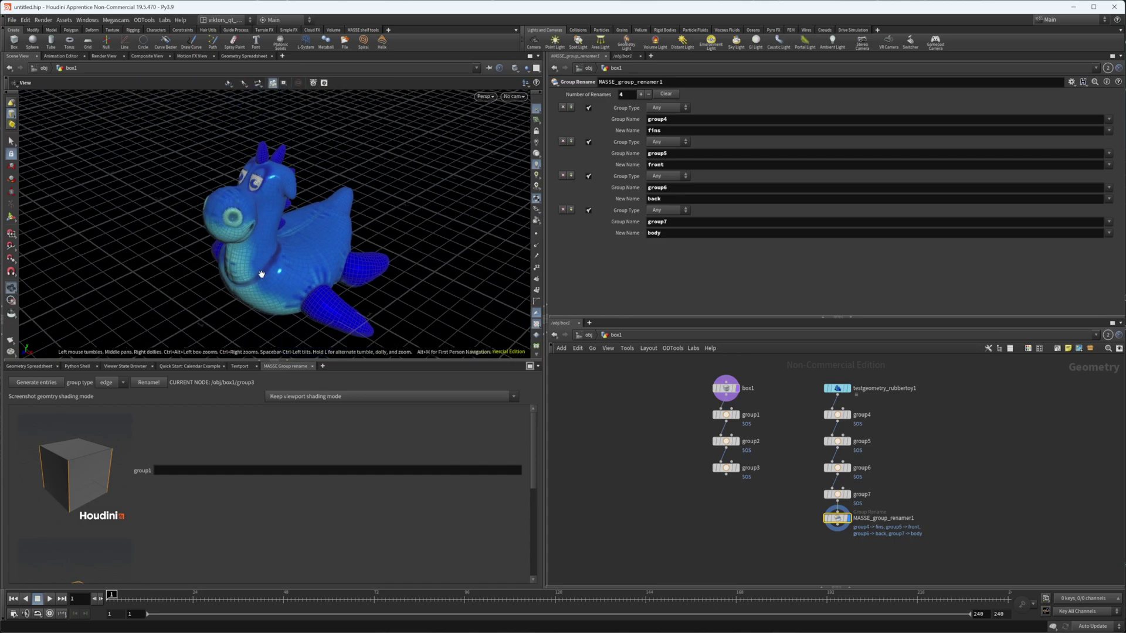
Inspect the rubber toy from several angles and reframe it in the viewport.
left_click_drag(194, 254, 274, 285)
left_click_drag(274, 285, 306, 296, "alt")
left_click(183, 287)
key("4")
left_click(434, 300)
left_click_drag(391, 219, 342, 258)
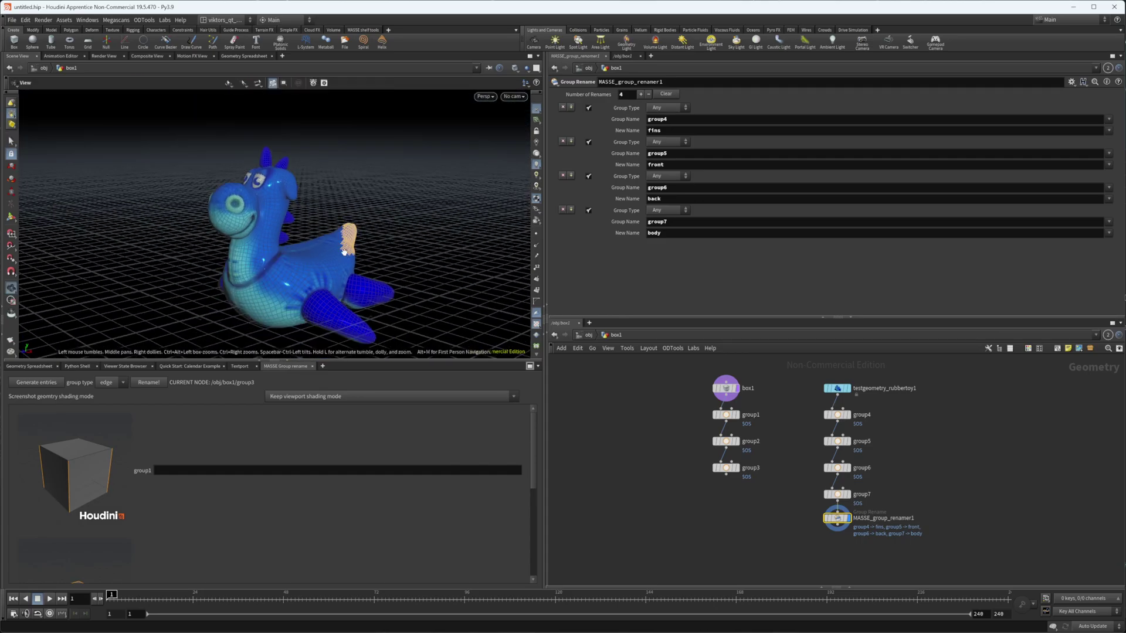
key("space+g")
key("space+h")
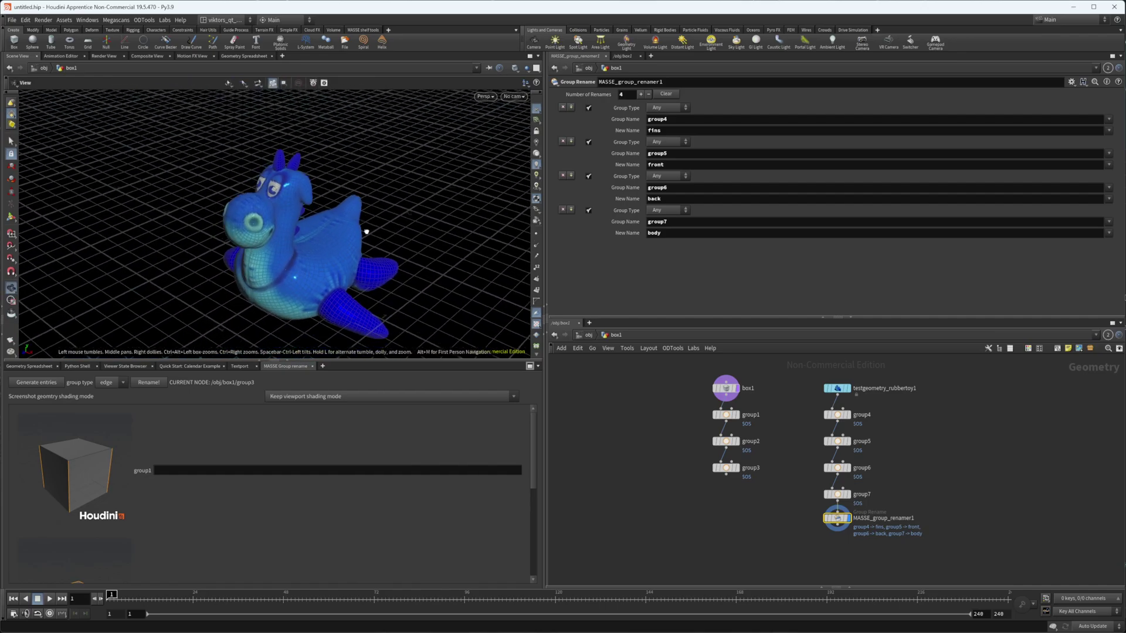
Set the screenshot geometry shading mode to Use wireframe ghost, and delete the MASSE_group_renamer1 node.
left_click(343, 397)
left_click(333, 406)
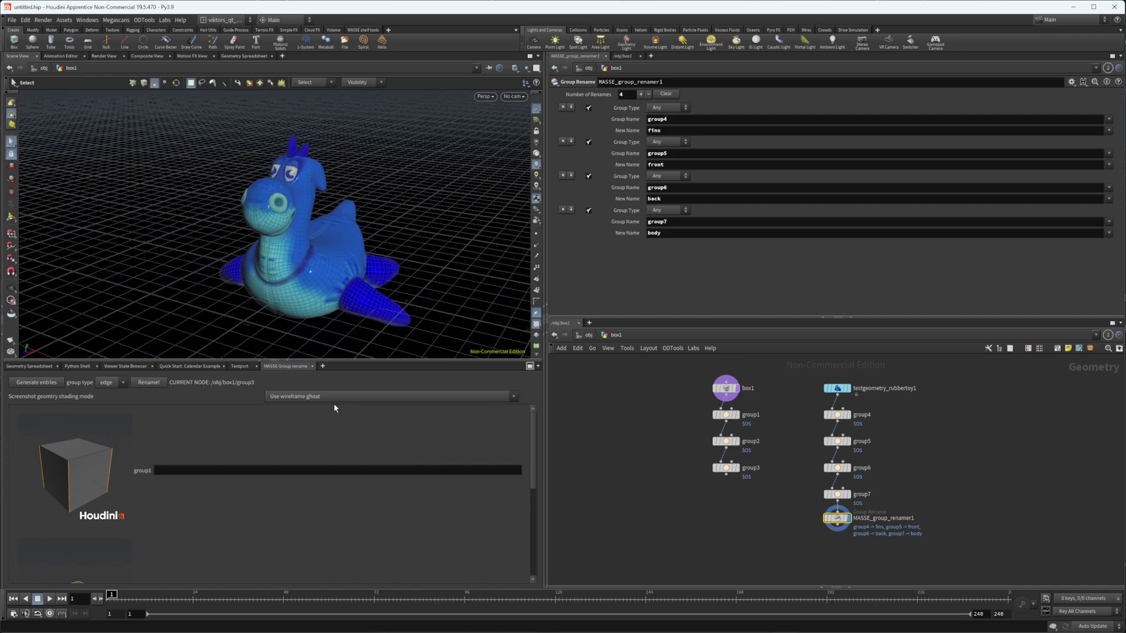
key("Delete")
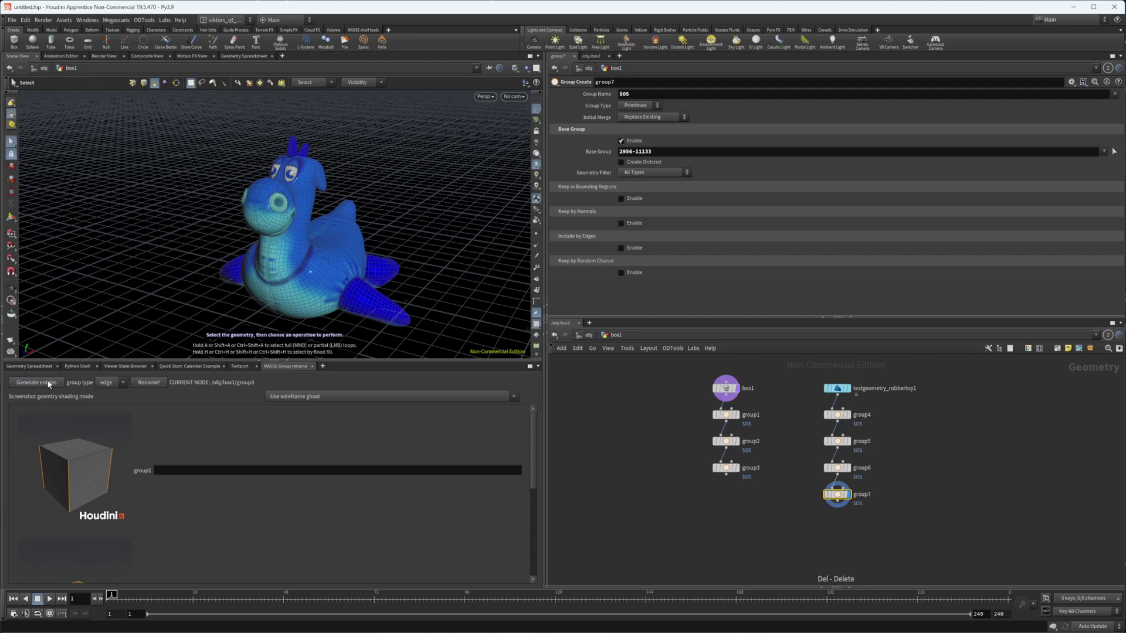
Set the rename tool's group type to prim, generate entries for the group7 node, and review the preview images.
left_click(106, 382)
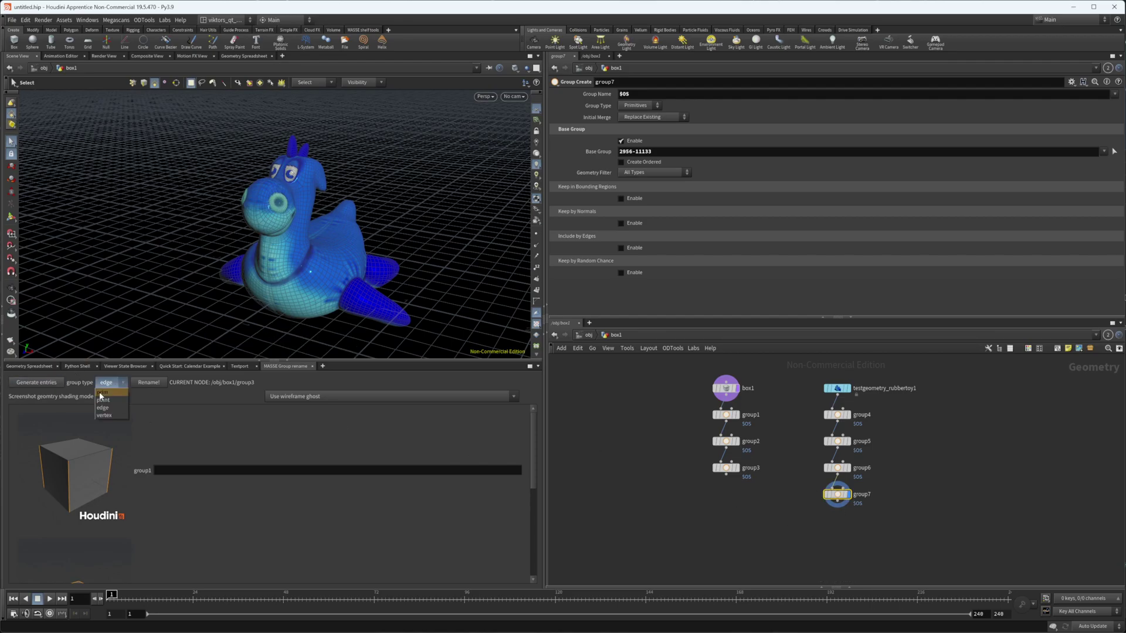
left_click(36, 382)
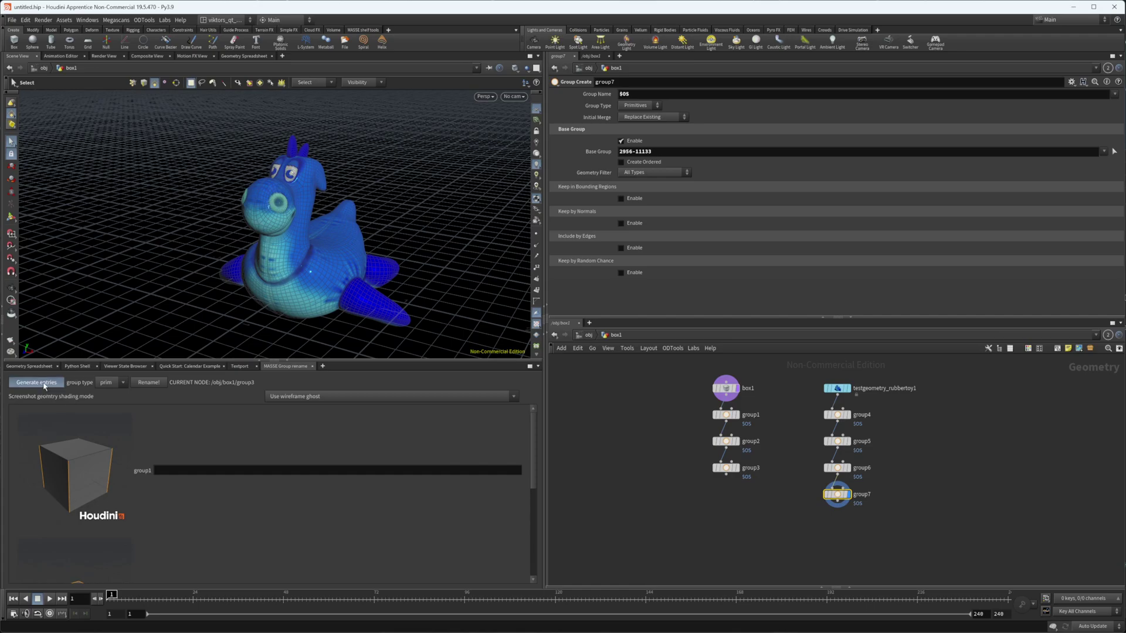
scroll(140, 503, "down", 5)
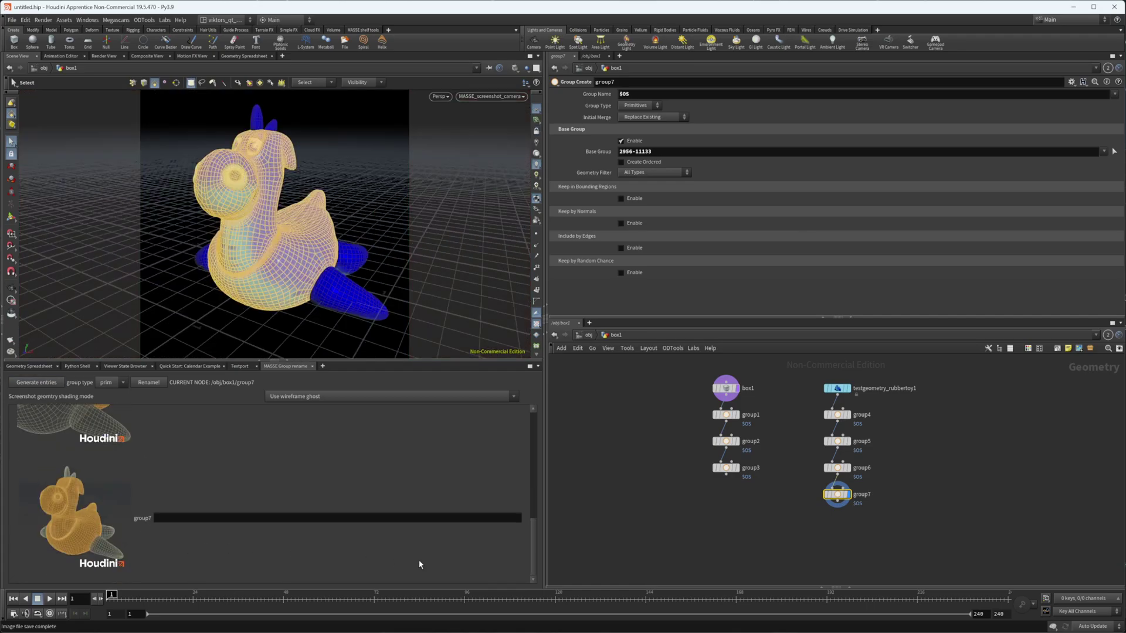